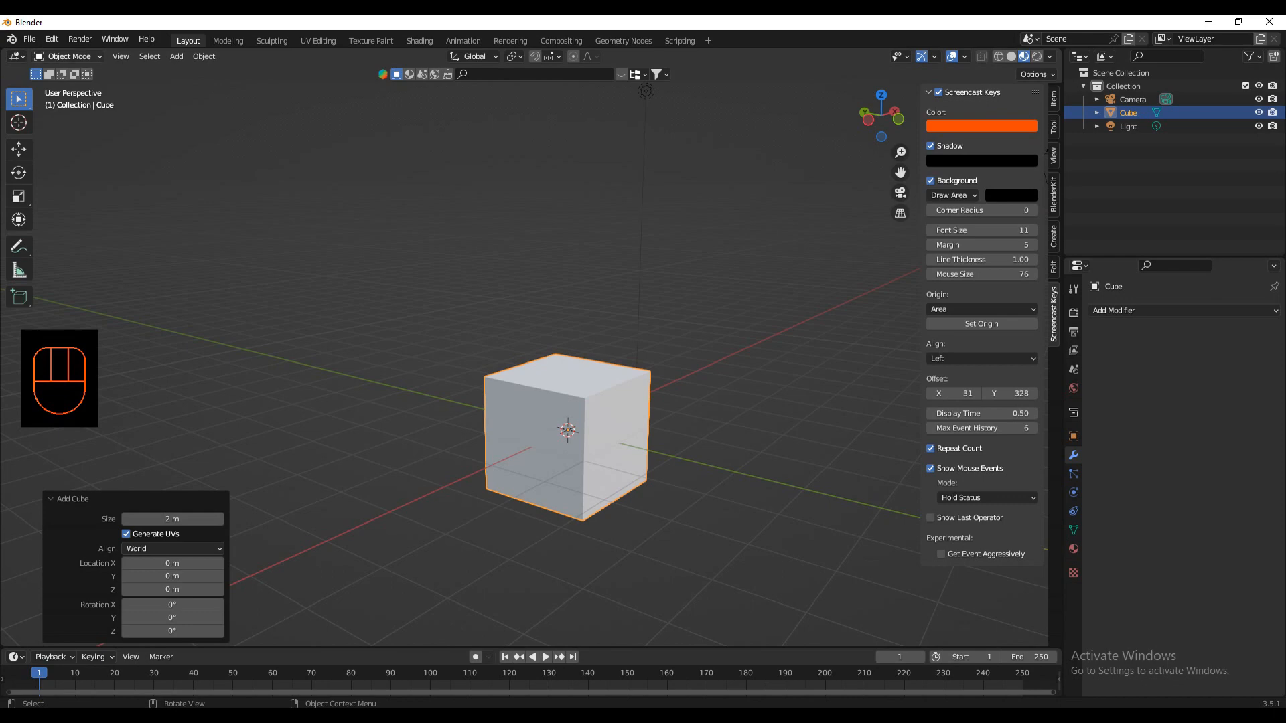
Step: Subdivide the whole cube mesh in Edit Mode with 5 cuts and a smoothness of 1
left_click(67, 56)
left_click(67, 87)
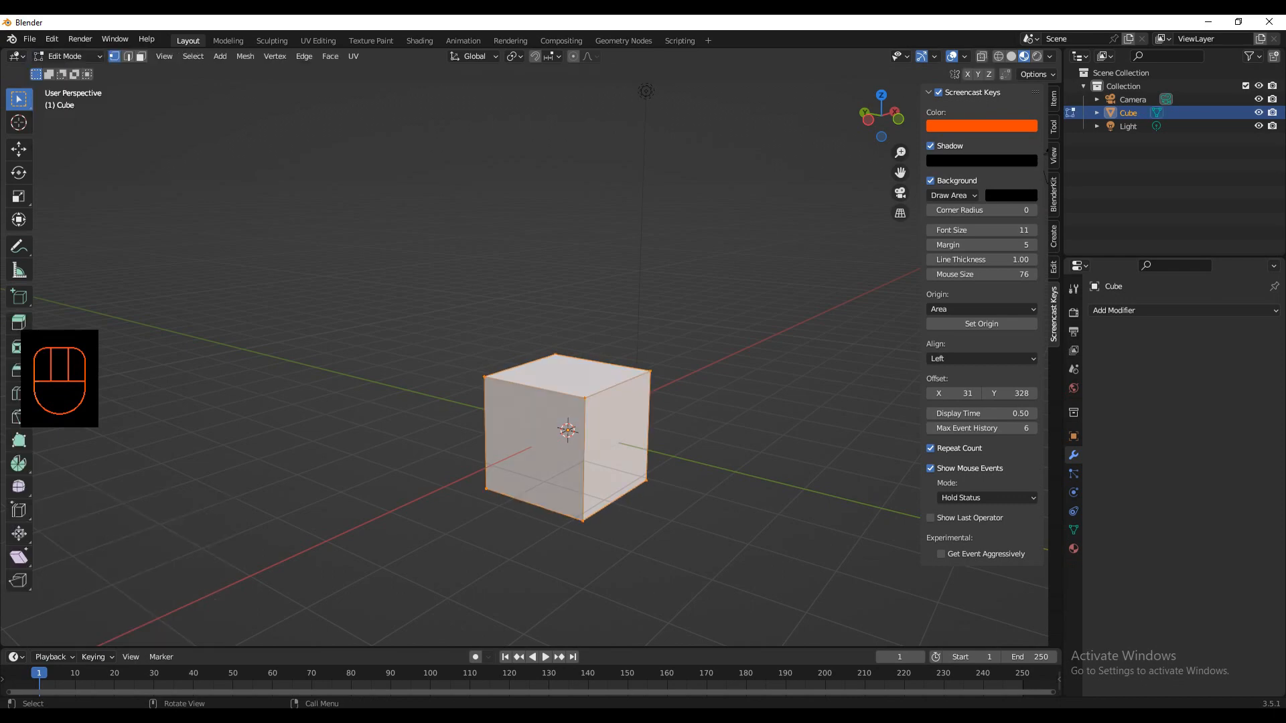
right_click(469, 367)
left_click(469, 407)
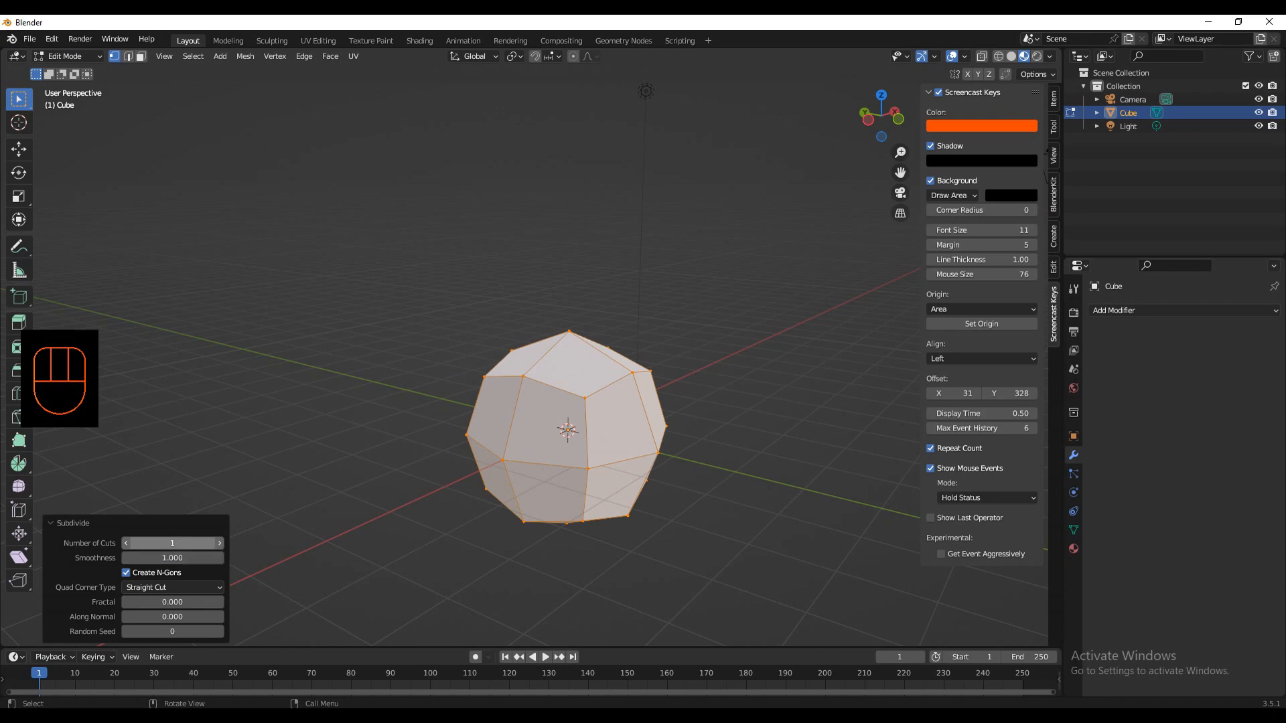
left_click(172, 544)
key("Return")
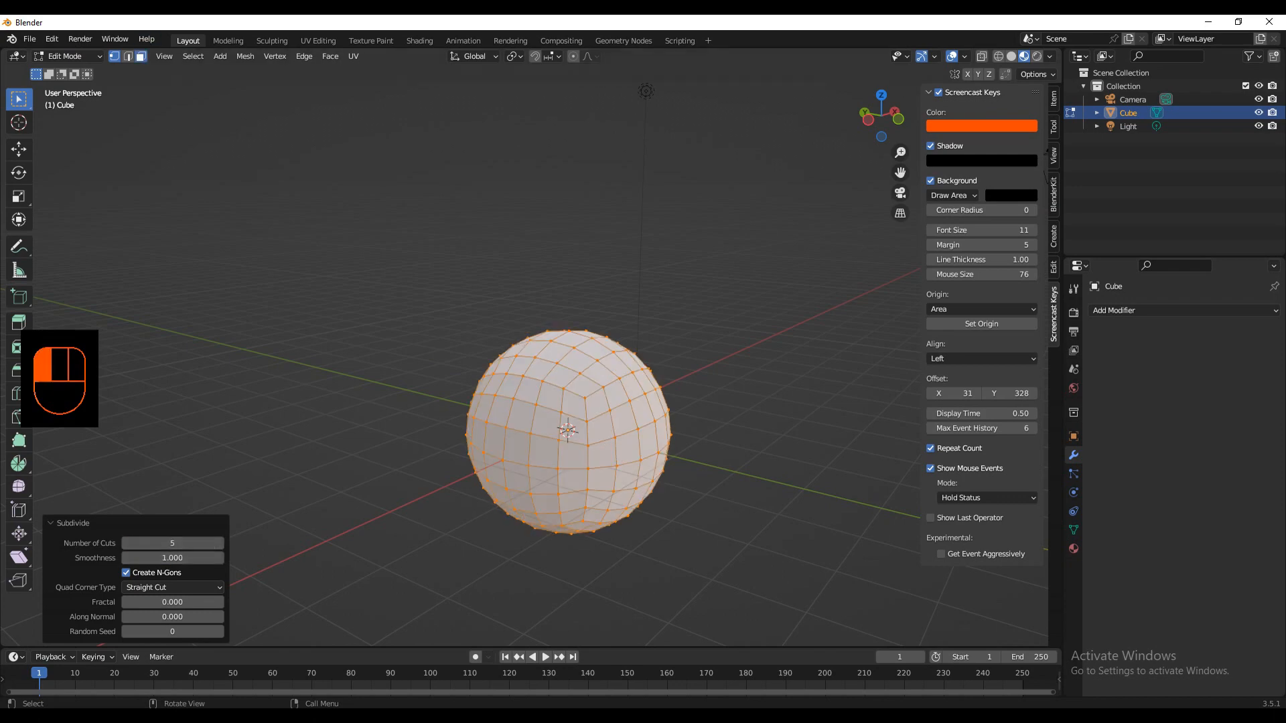
Step: Select the four central faces on top of the sphere and grow the selection to cover the whole top patch, using solid shading
left_click(141, 56)
left_click(376, 268)
middle_click_drag(415, 281, 349, 363)
left_click(566, 367, "shift")
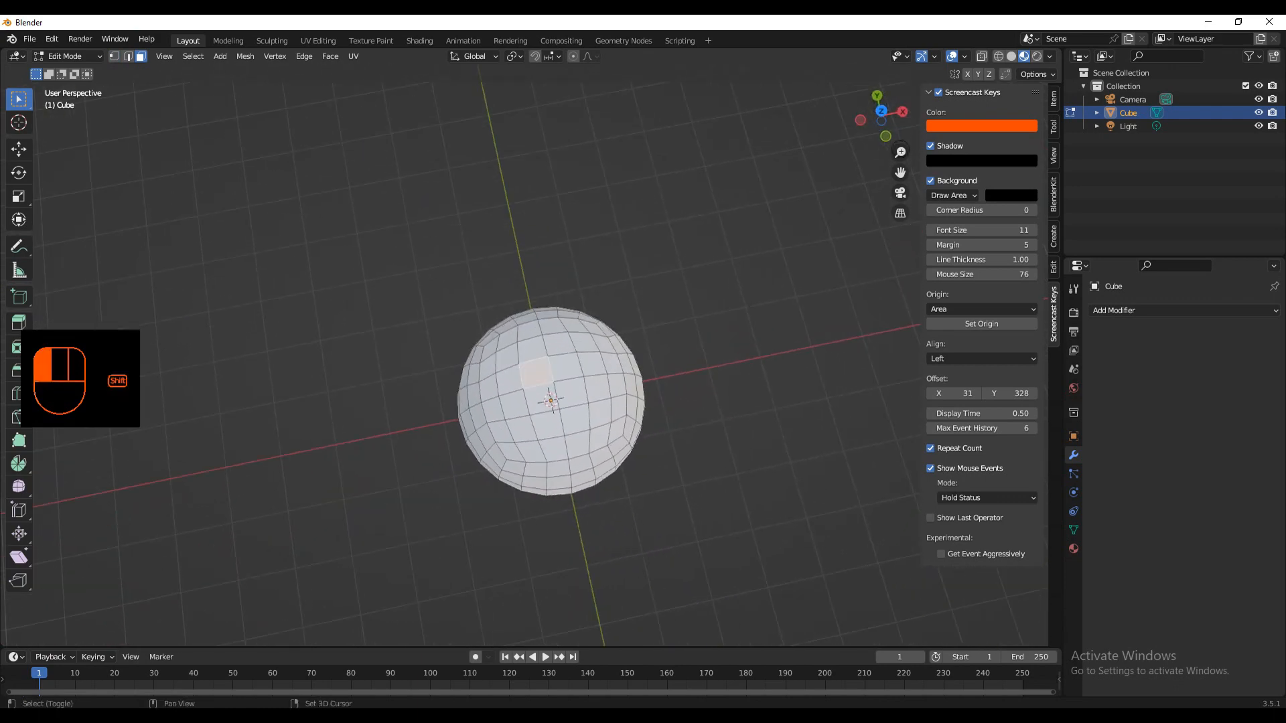
left_click(571, 393, "shift")
left_click(540, 399, "shift")
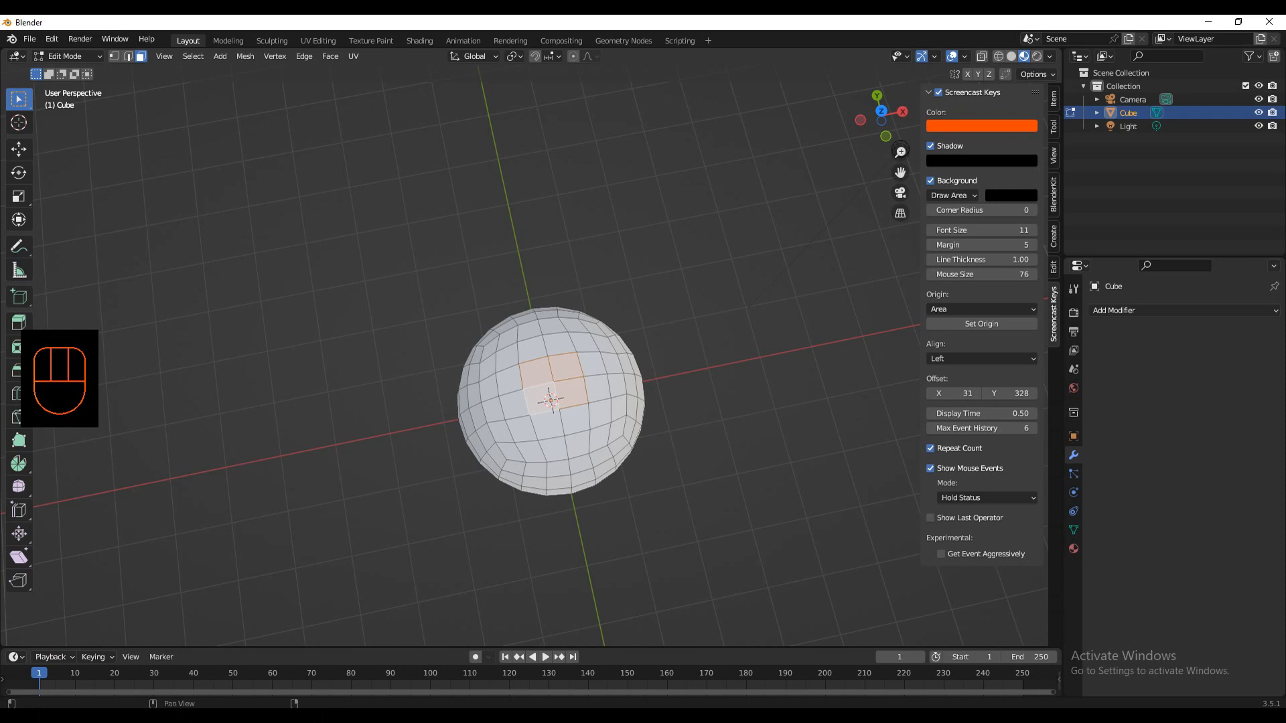
left_click(1012, 56)
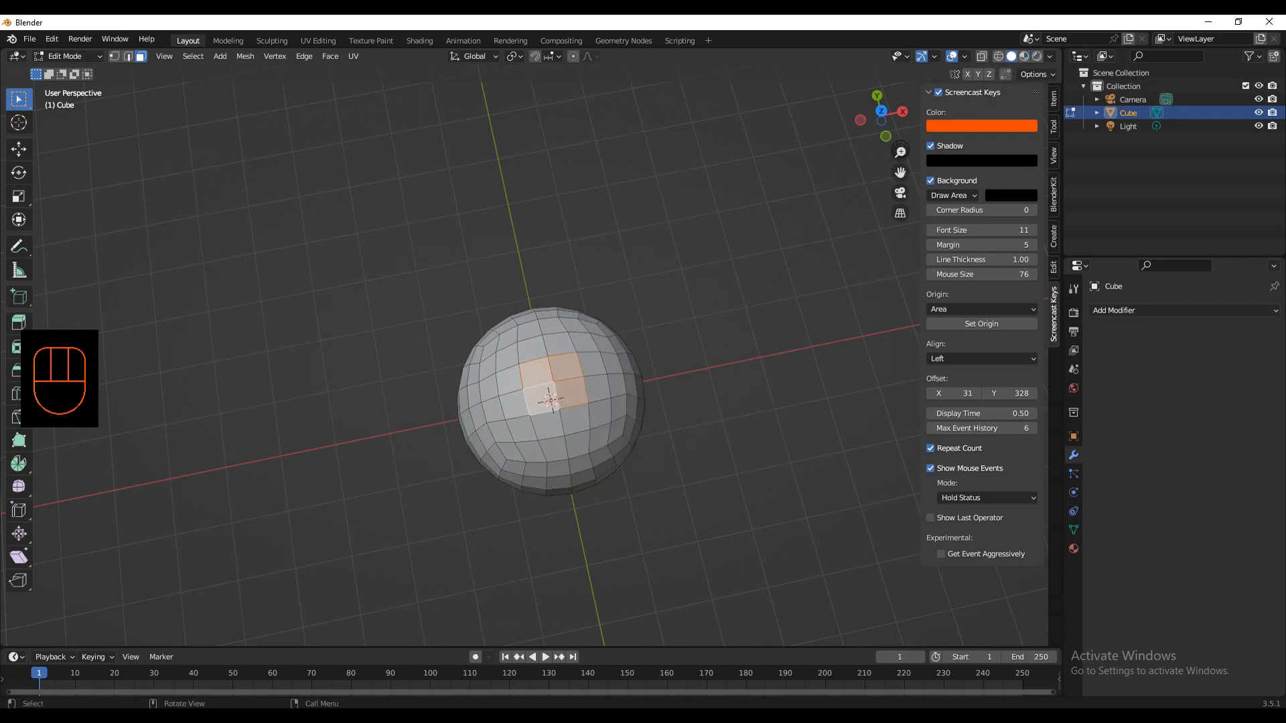
key("ctrl+KP_Add")
key("ctrl+KP_Add")
key("ctrl+KP_Add")
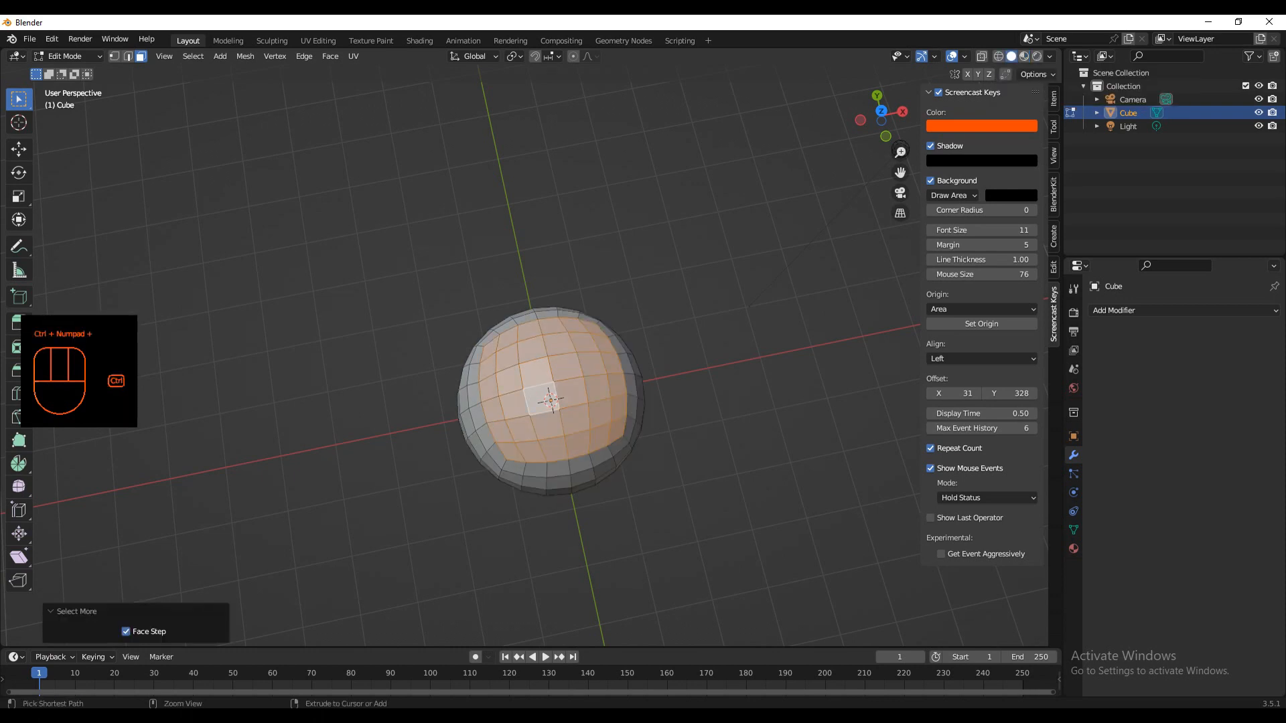
middle_click_drag(551, 400, 568, 439)
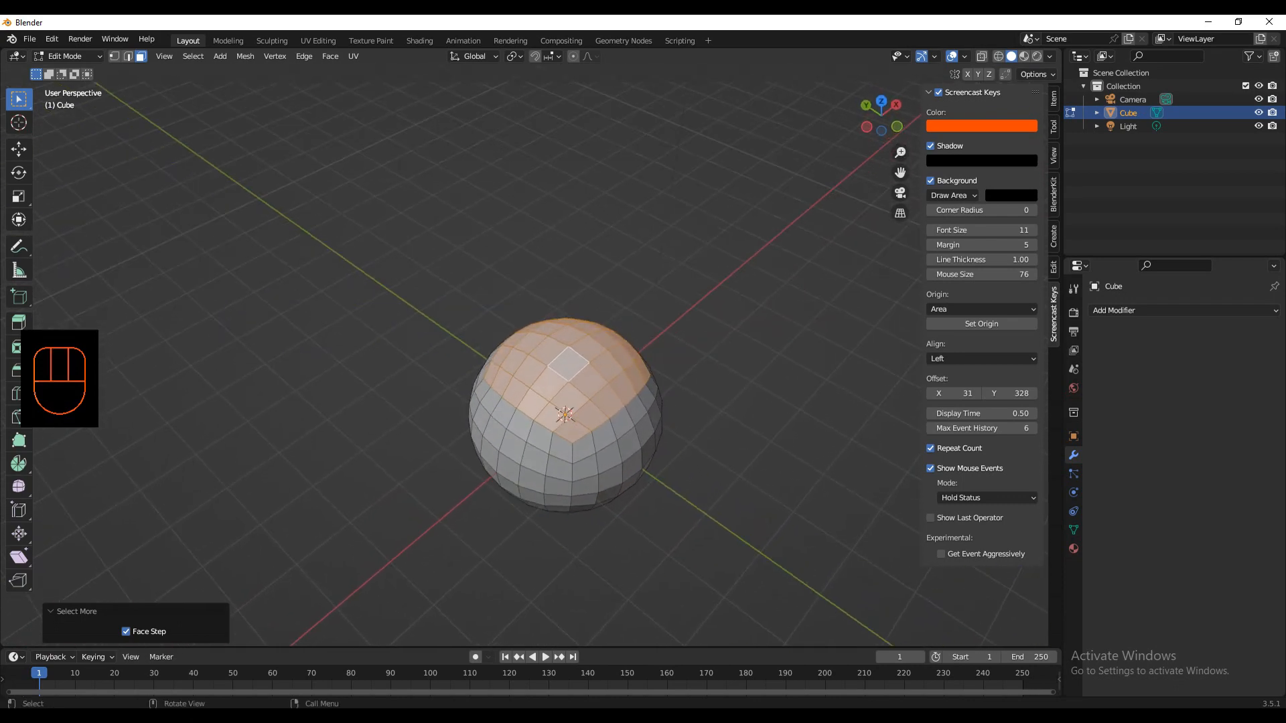
Step: Invert the face selection and delete the faces outside the top patch
key("ctrl+i")
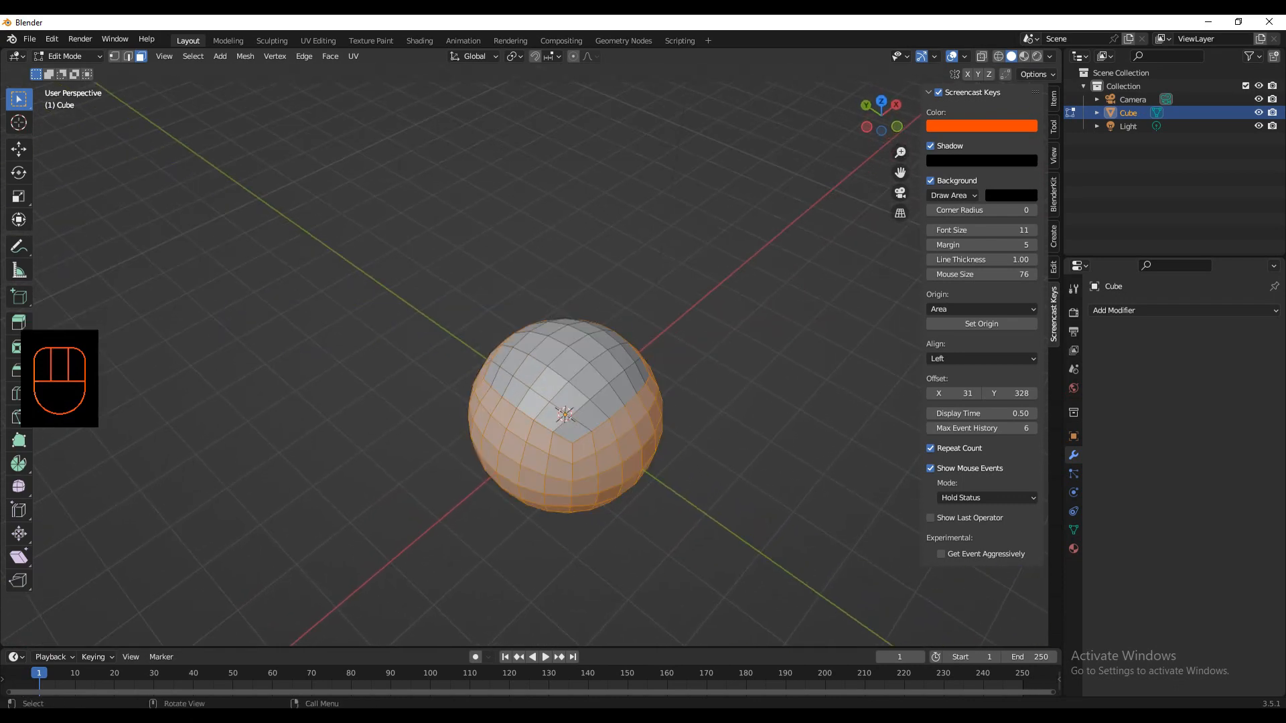
key("x")
left_click(536, 394)
middle_click_drag(536, 394, 551, 427)
Step: Select the two edge loops running along Y, one on each side of the dome's centre line
left_click(128, 56)
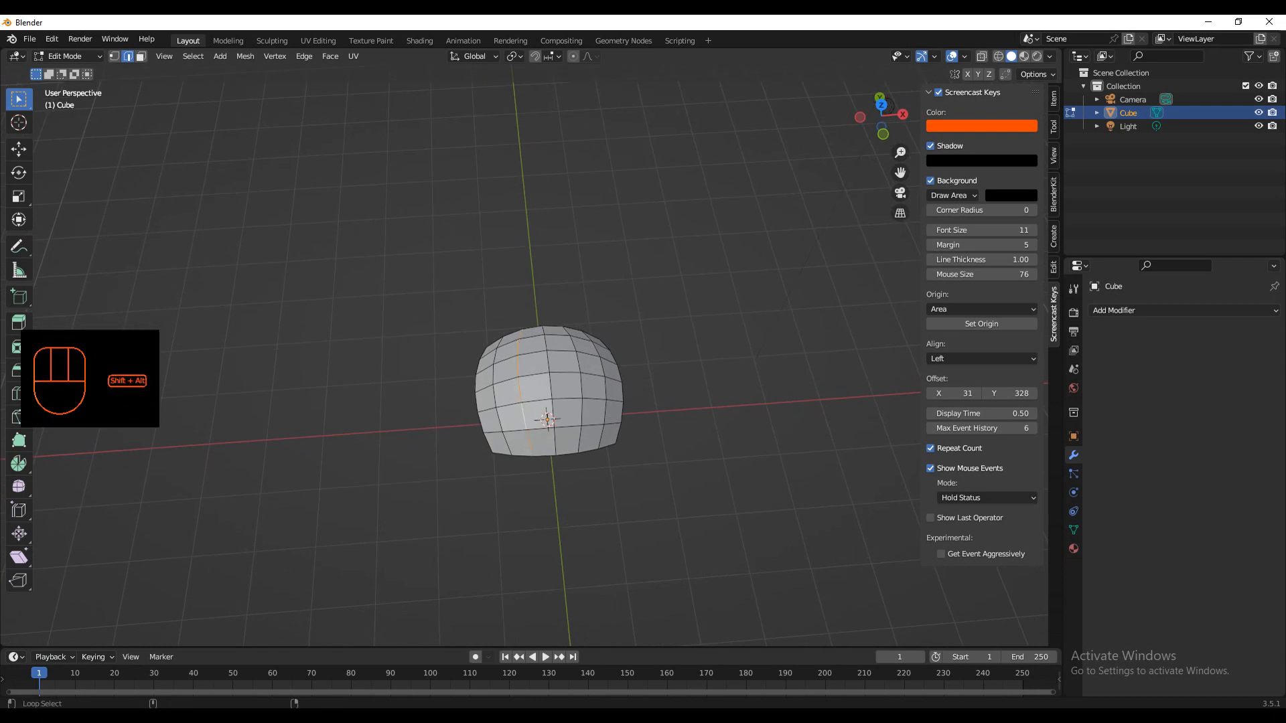
left_click(548, 422, "alt+shift")
middle_click_drag(548, 422, 550, 432)
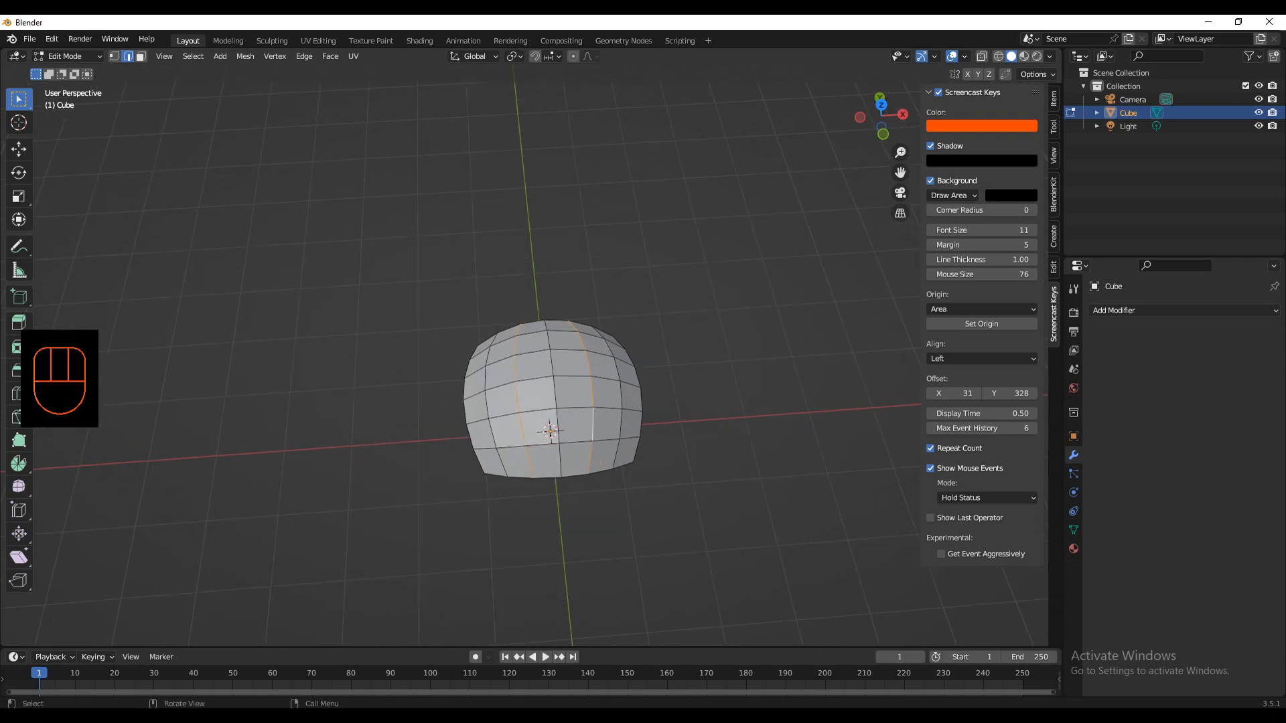
scroll(549, 432, "up", 1)
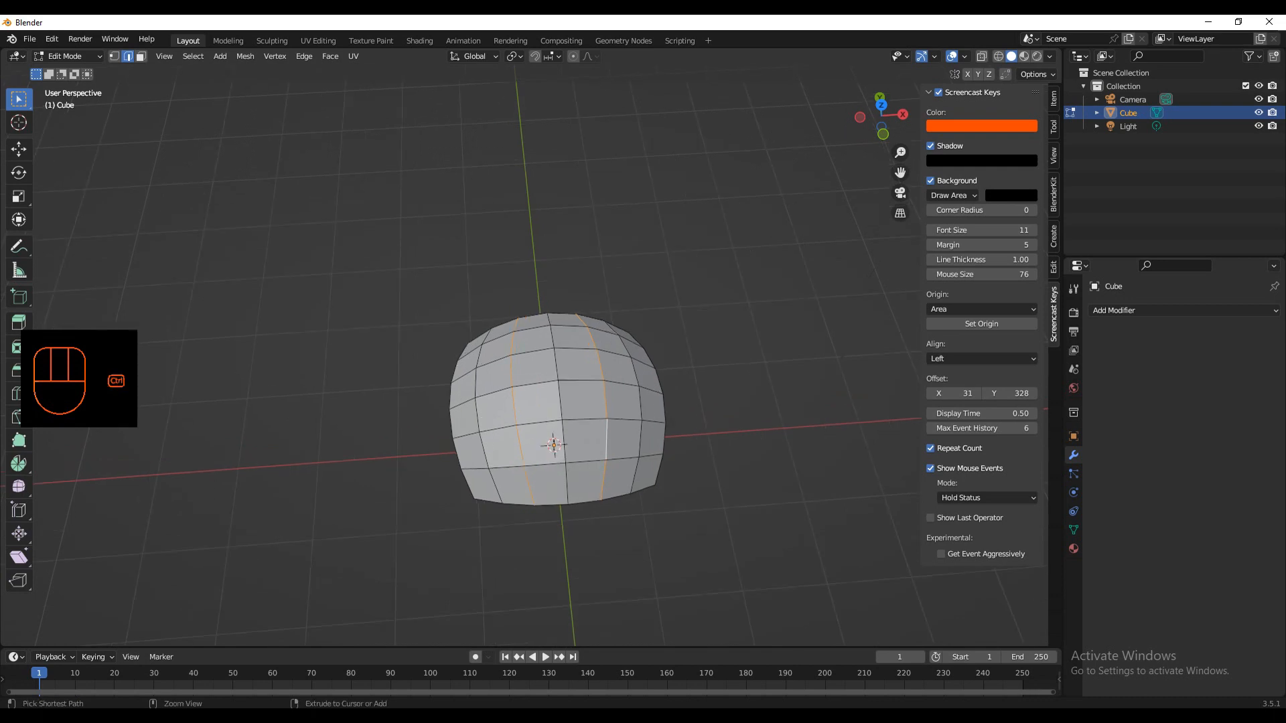
Step: Try to bevel the two edge loops with a width of about 0.032 m and undo it
key("ctrl+b")
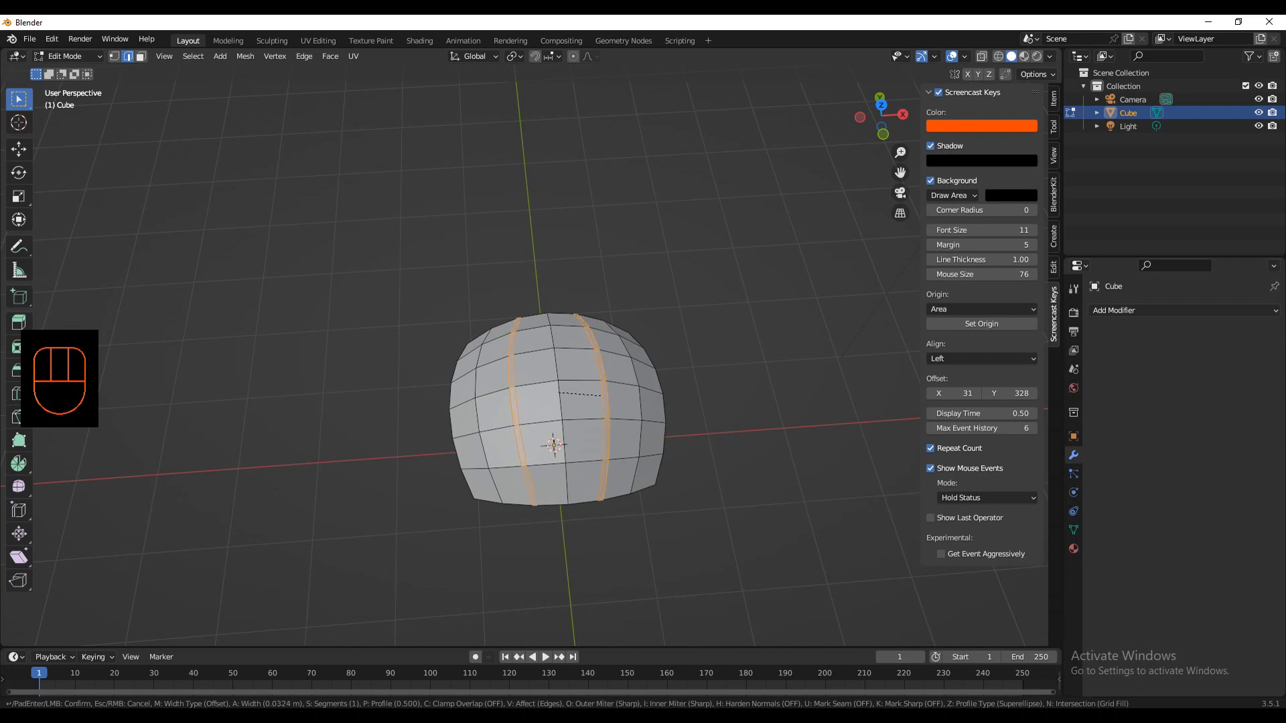
left_click(601, 394)
middle_click_drag(556, 402, 556, 322)
scroll(556, 402, "up", 4)
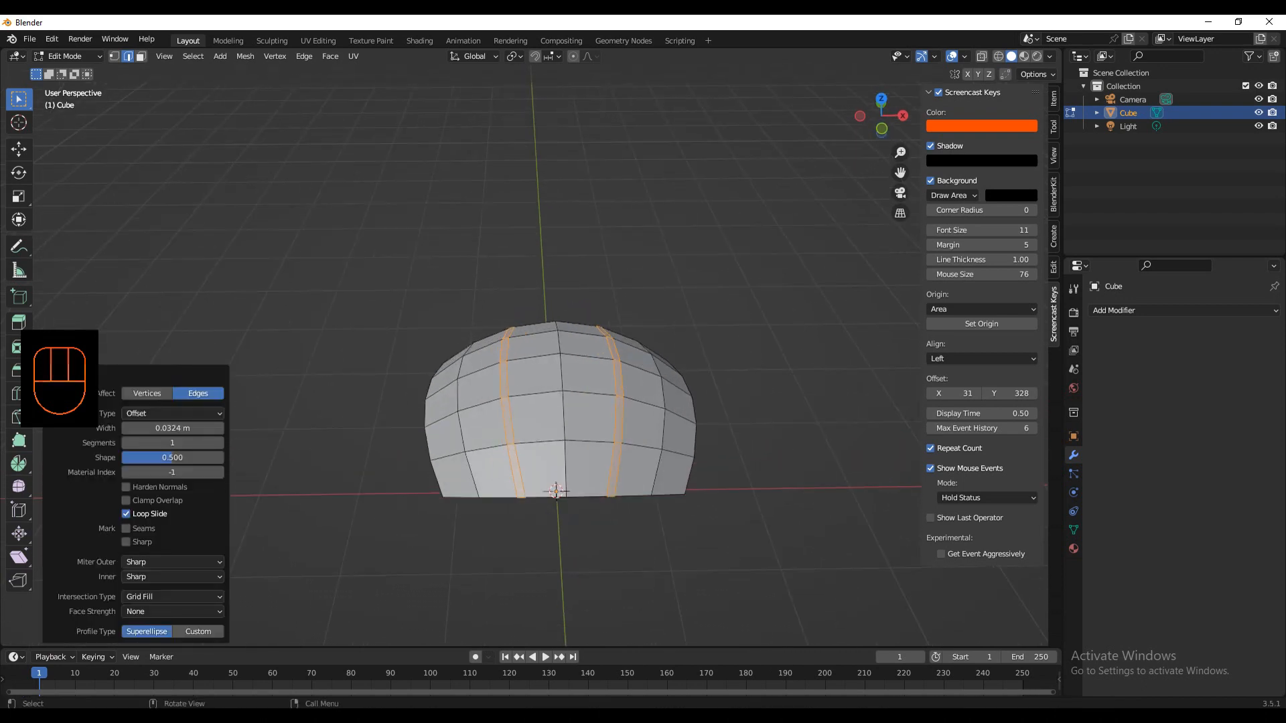
middle_click_drag(603, 469, 606, 492)
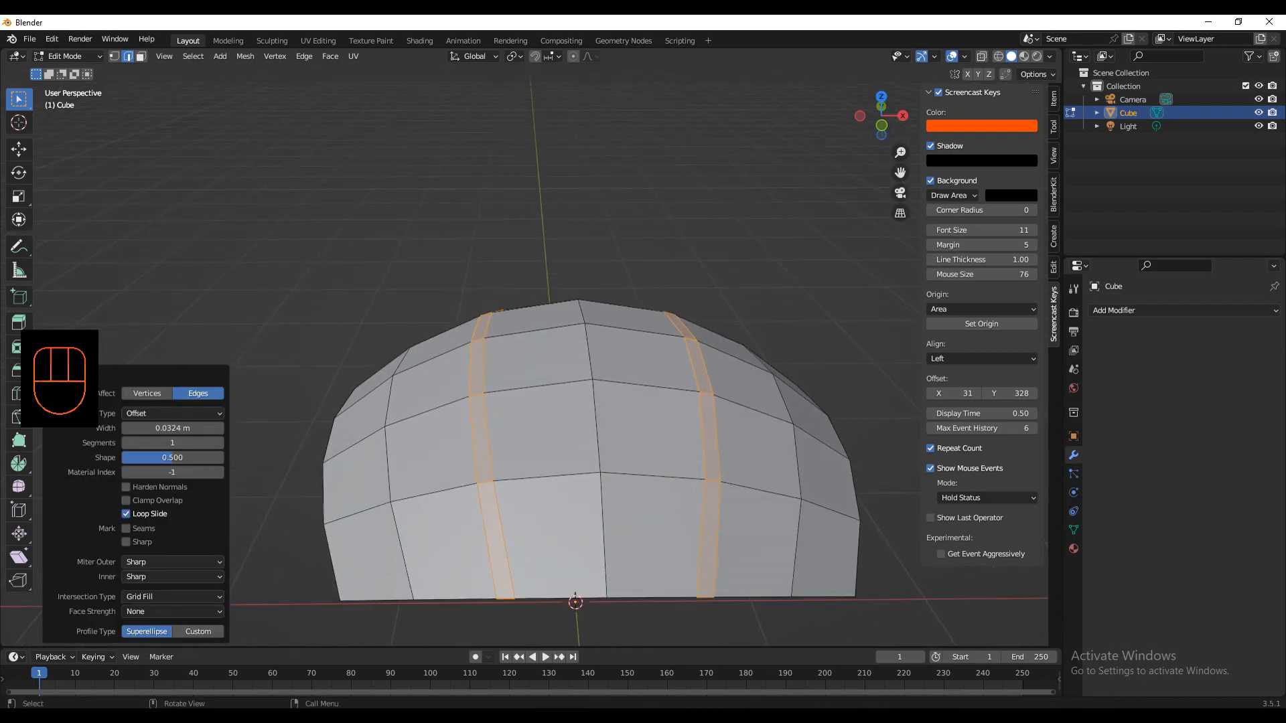
key("ctrl+z")
Step: Bevel the two selected edge loops with a width of about 0.016 m and switch to face selection
key("ctrl+b")
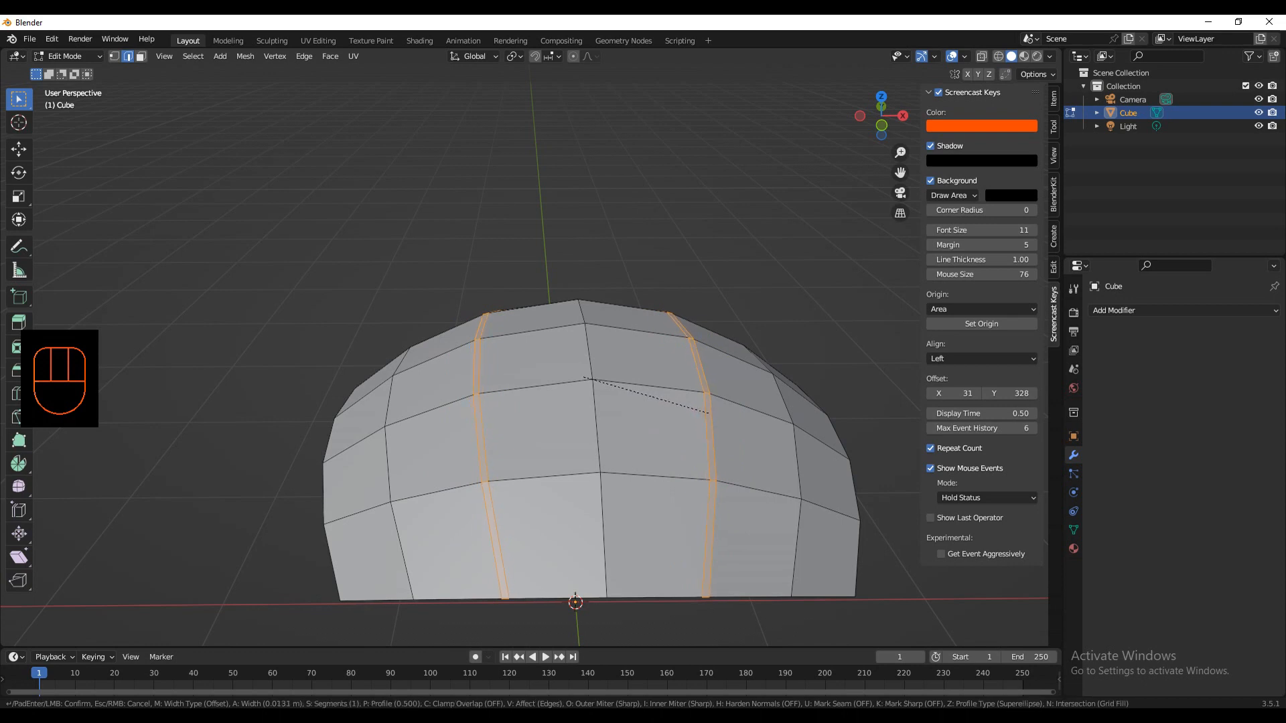
left_click(694, 408)
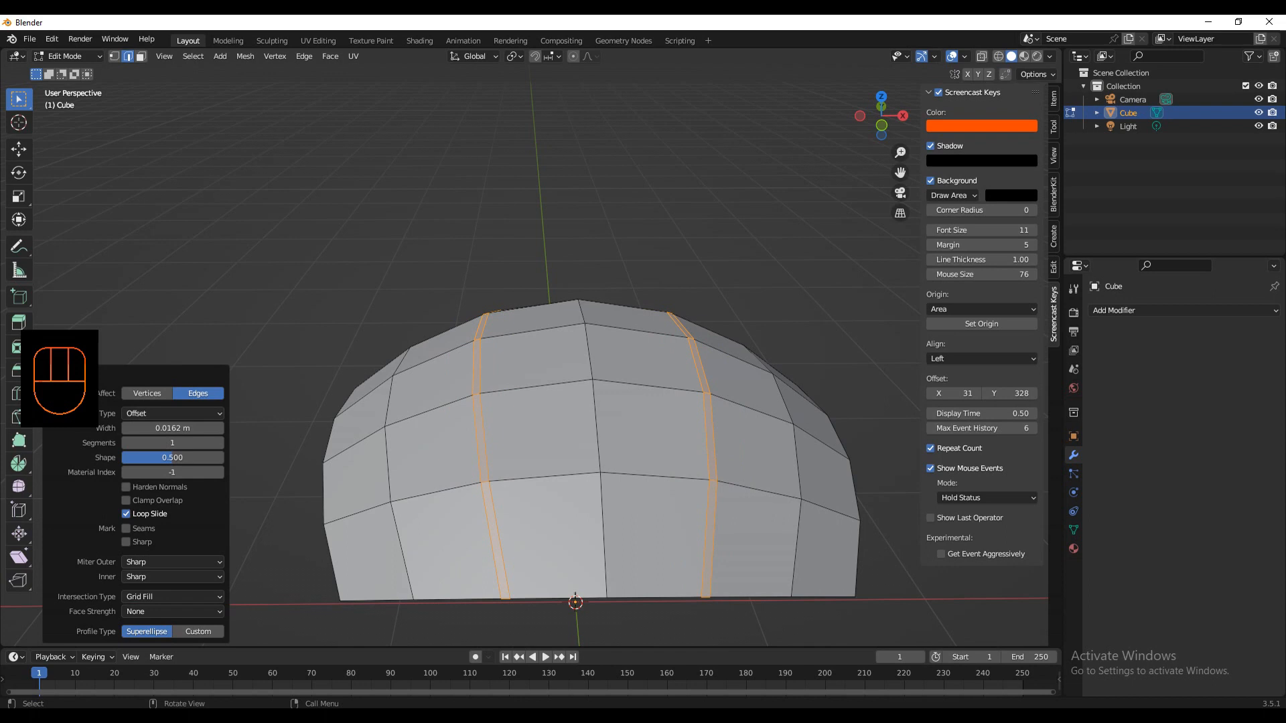
left_click(141, 57)
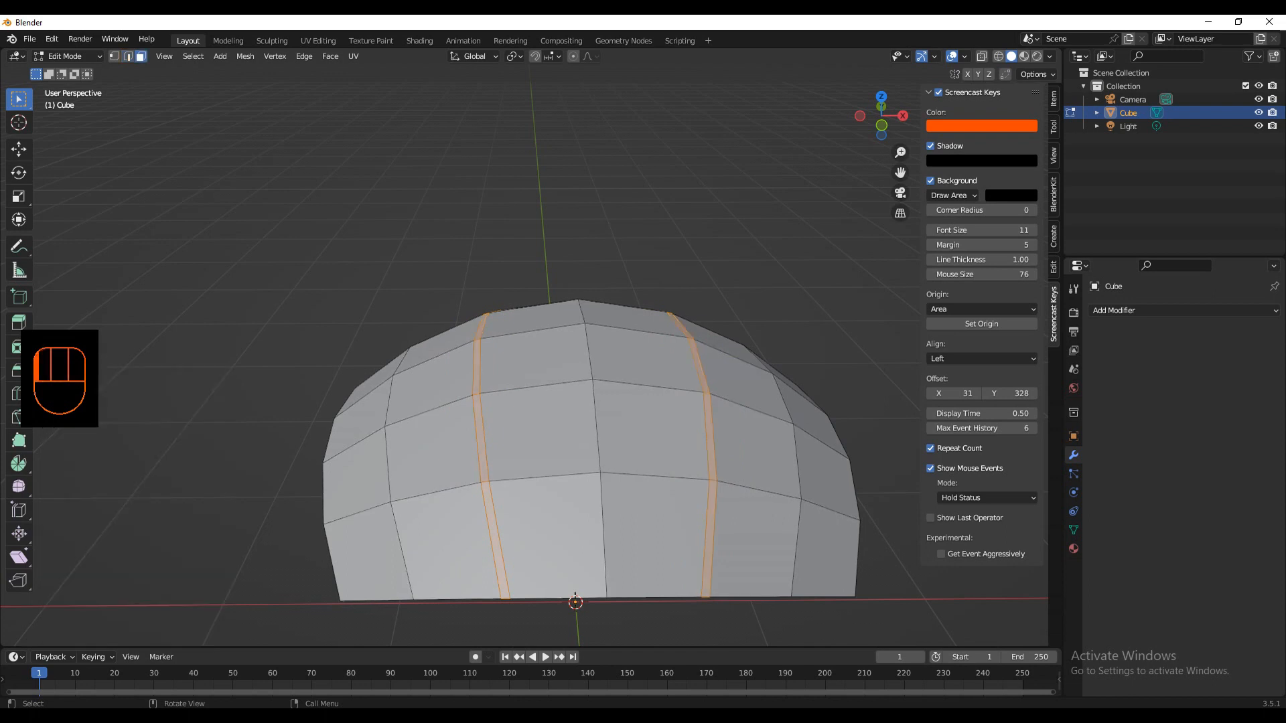
Step: Select all faces of the dome and extrude them along their normals by about 0.013 m
left_click(540, 430)
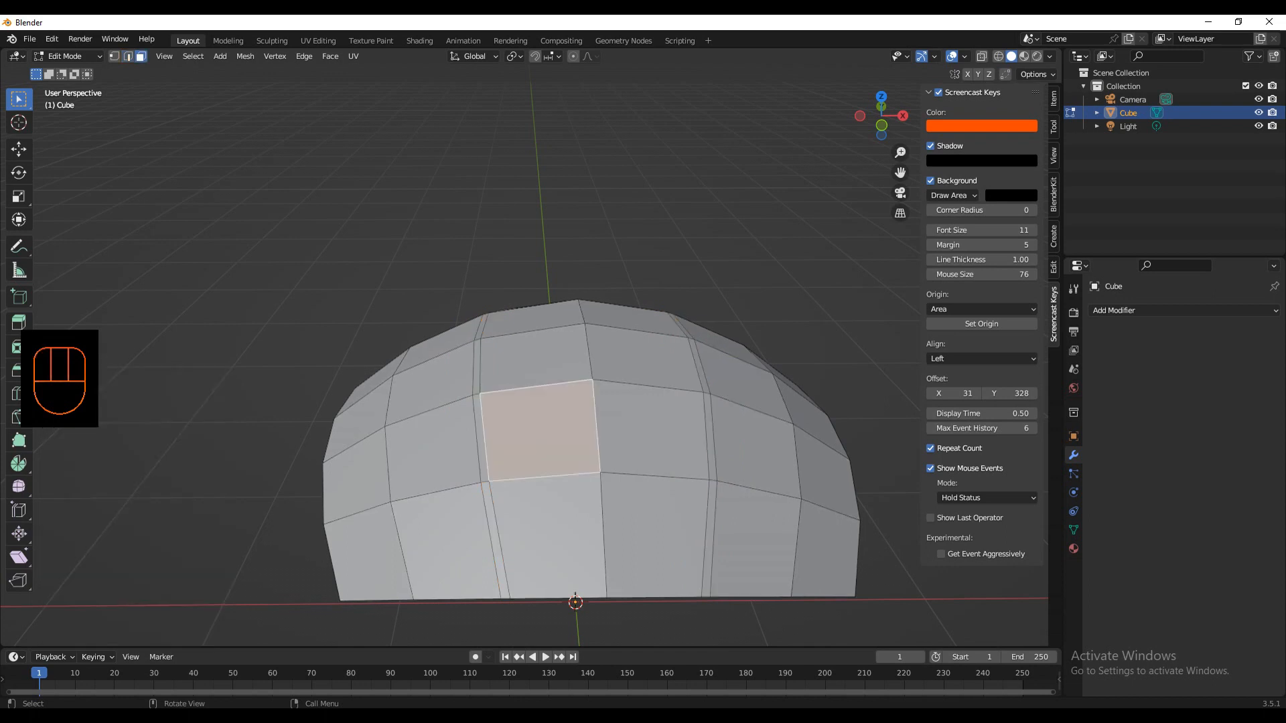
key("ctrl+i")
key("alt+e")
left_click(548, 461)
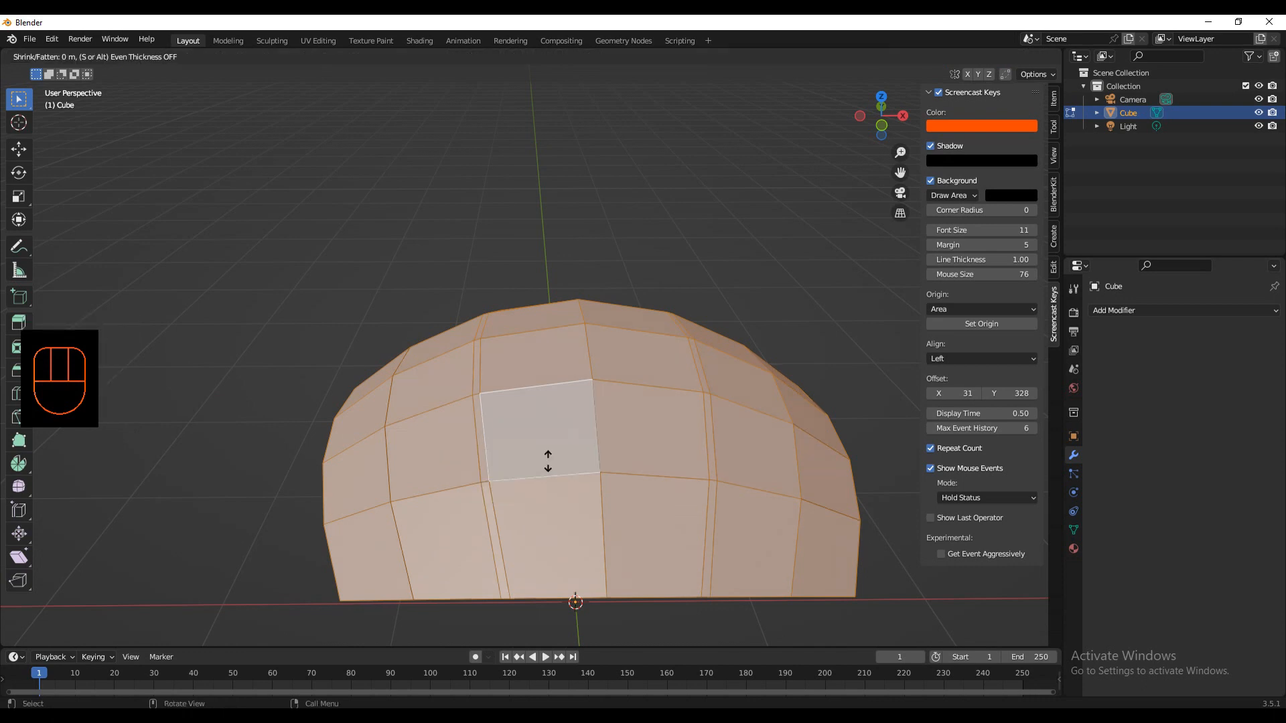
left_click(547, 459)
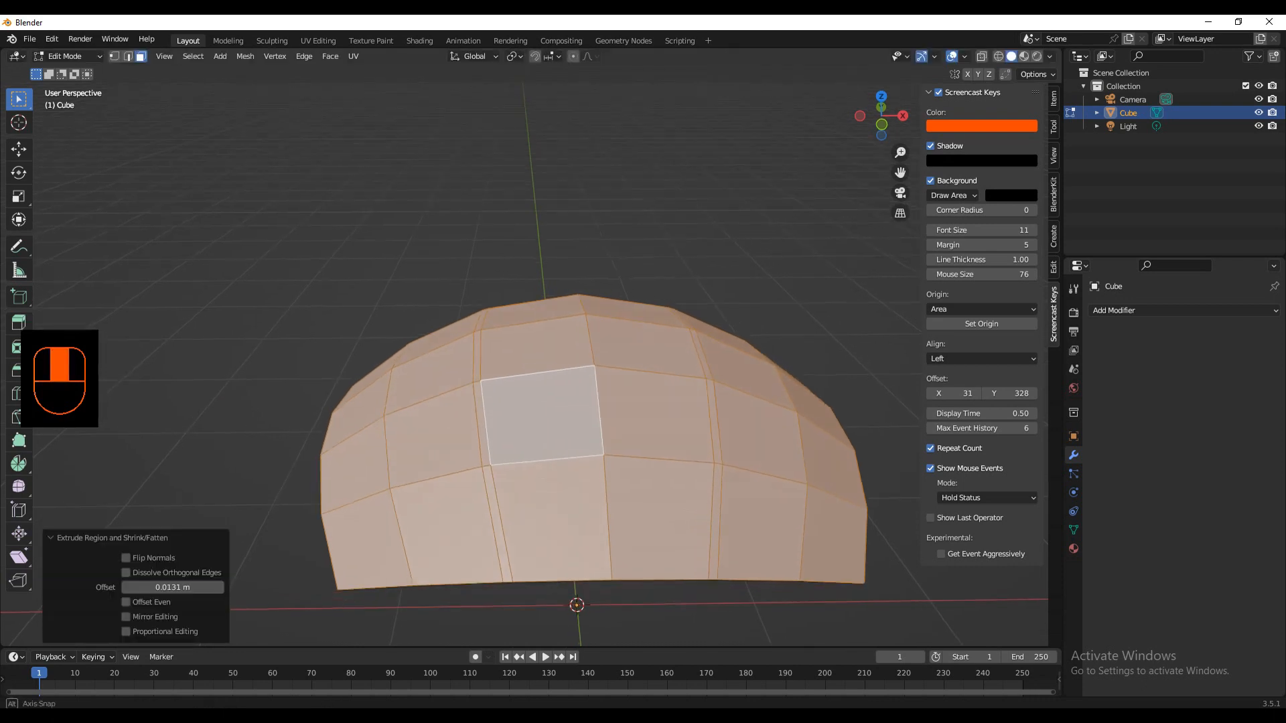
Step: Select the faces of the dome's negative-X side panel, beyond the narrow bevelled strip
middle_click_drag(603, 402, 609, 482)
scroll(608, 429, "down", 2)
left_click(534, 302)
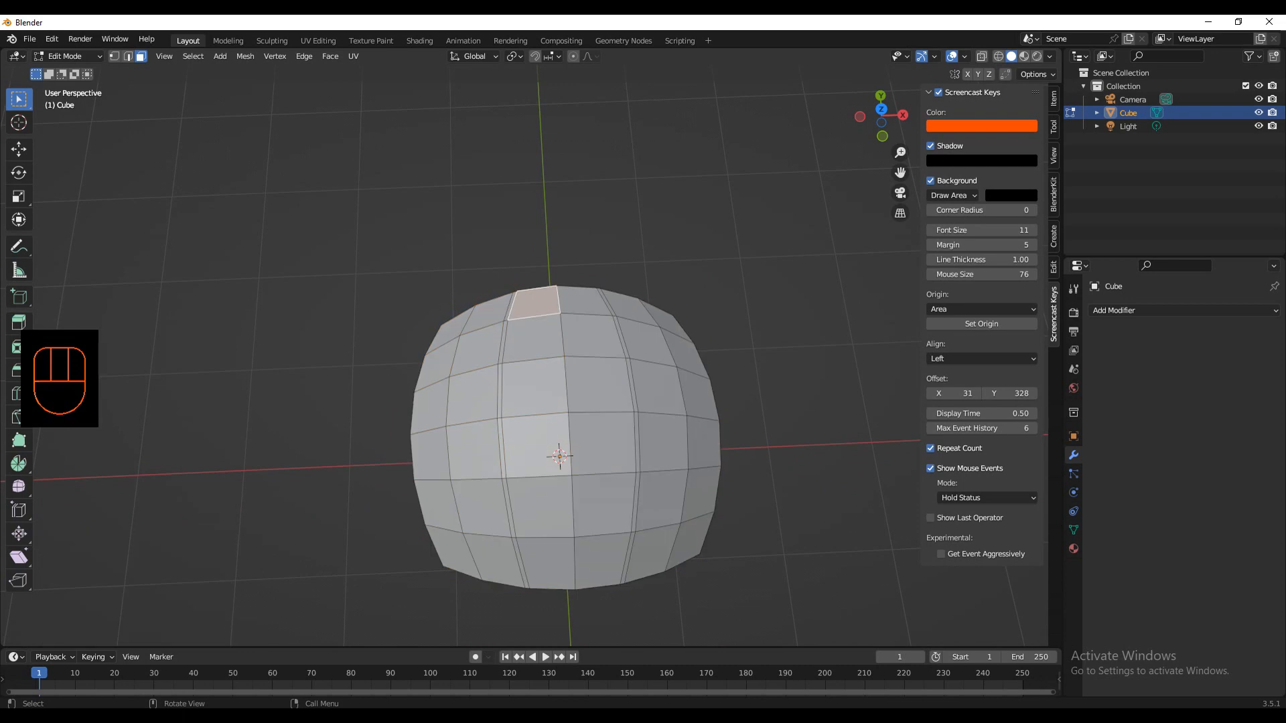
left_click(483, 311, "shift")
left_click(463, 331, "shift")
left_click(436, 361, "shift")
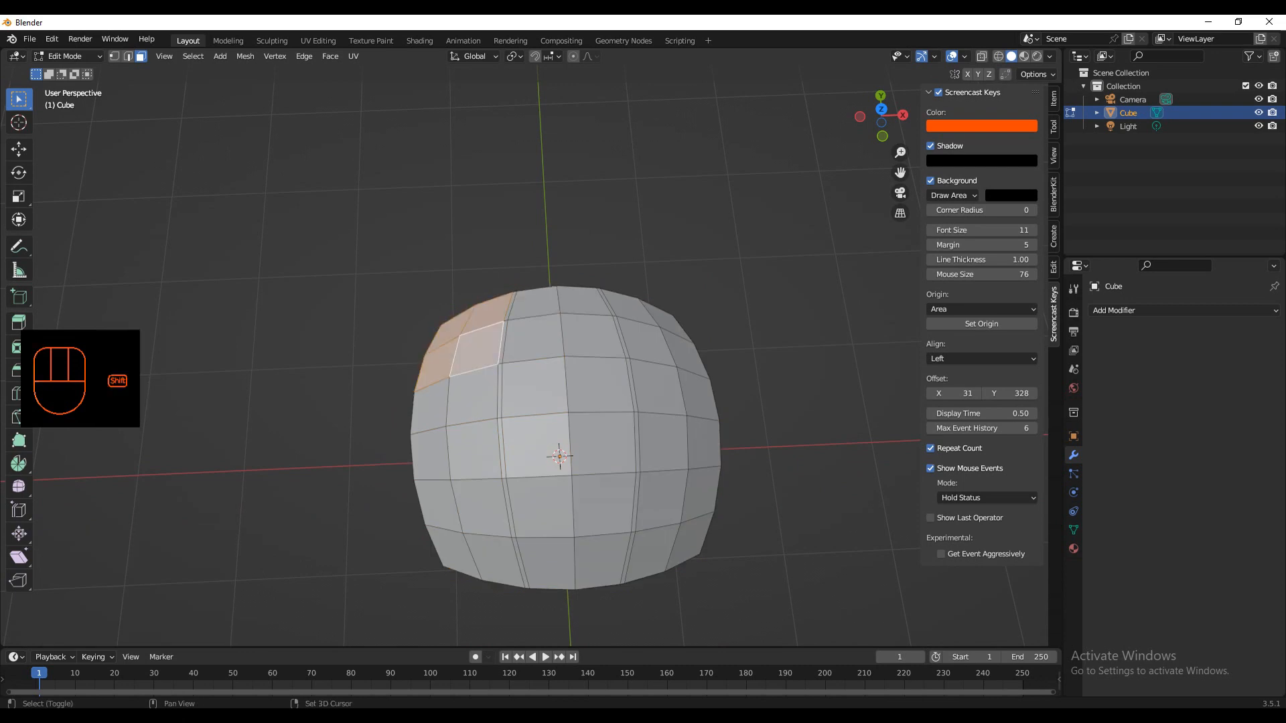
left_click(473, 395, "shift")
left_click(428, 406, "shift")
left_click(428, 452, "shift")
left_click(473, 450, "shift")
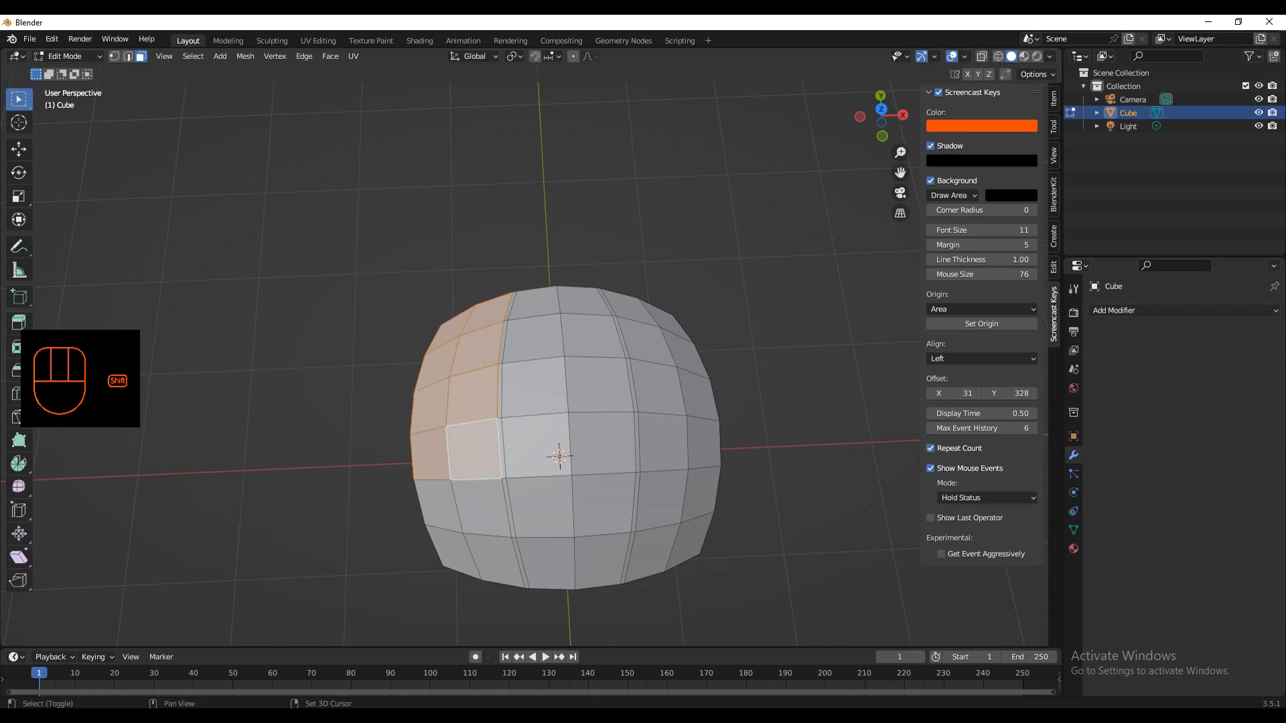
left_click(481, 507, "shift")
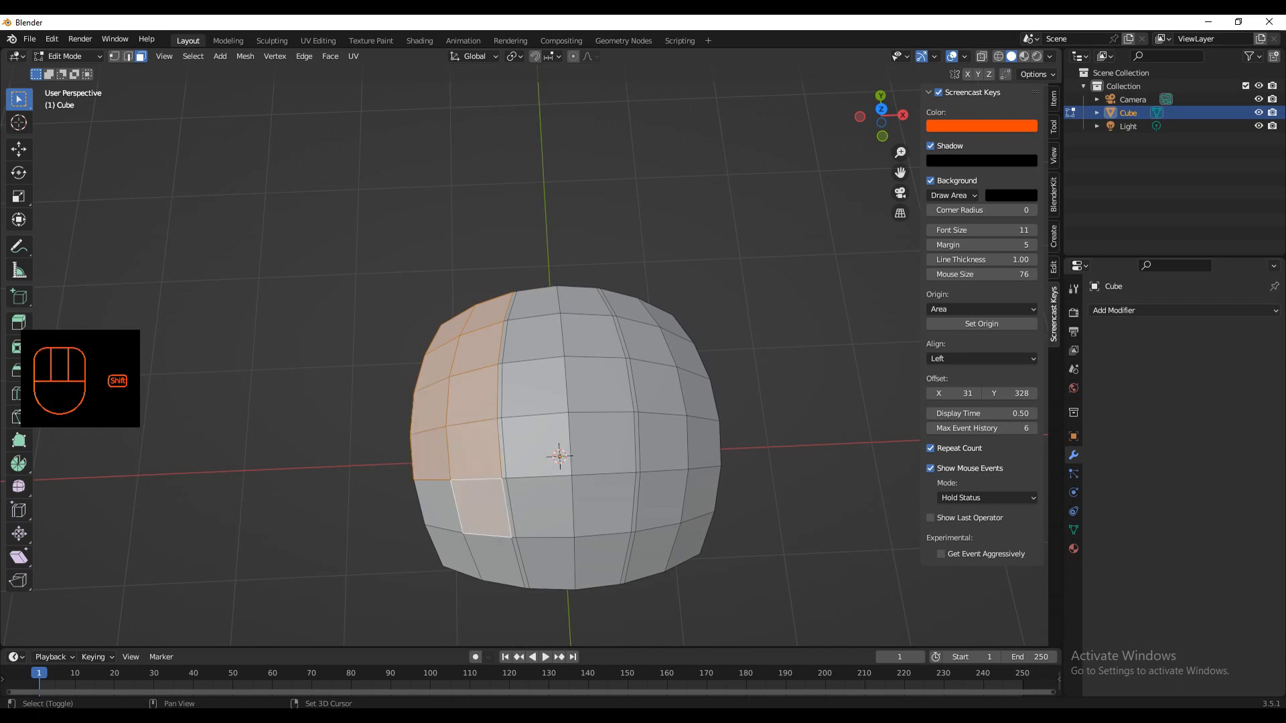
left_click(432, 504, "shift")
left_click(448, 553, "shift")
left_click(492, 560, "shift")
left_click(652, 554, "shift")
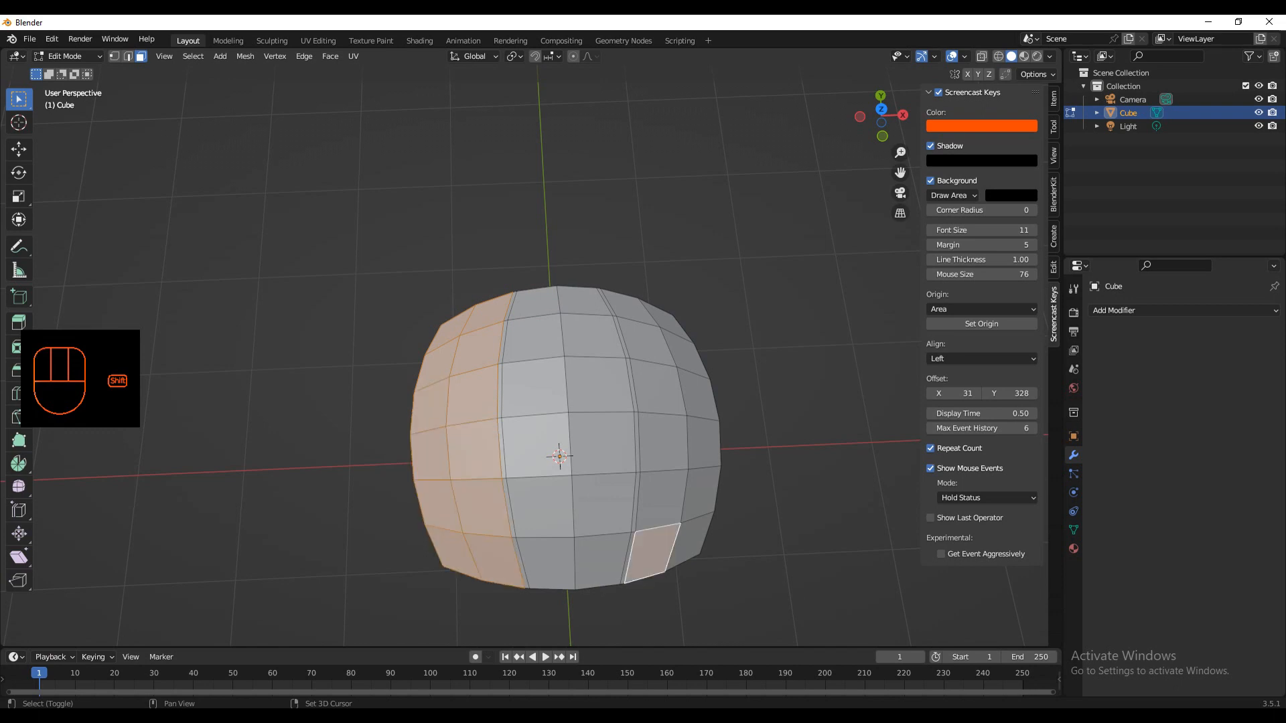
Step: Select the twelve faces of the positive-X side panel, leaving out the narrow bevelled strip
left_click(652, 553)
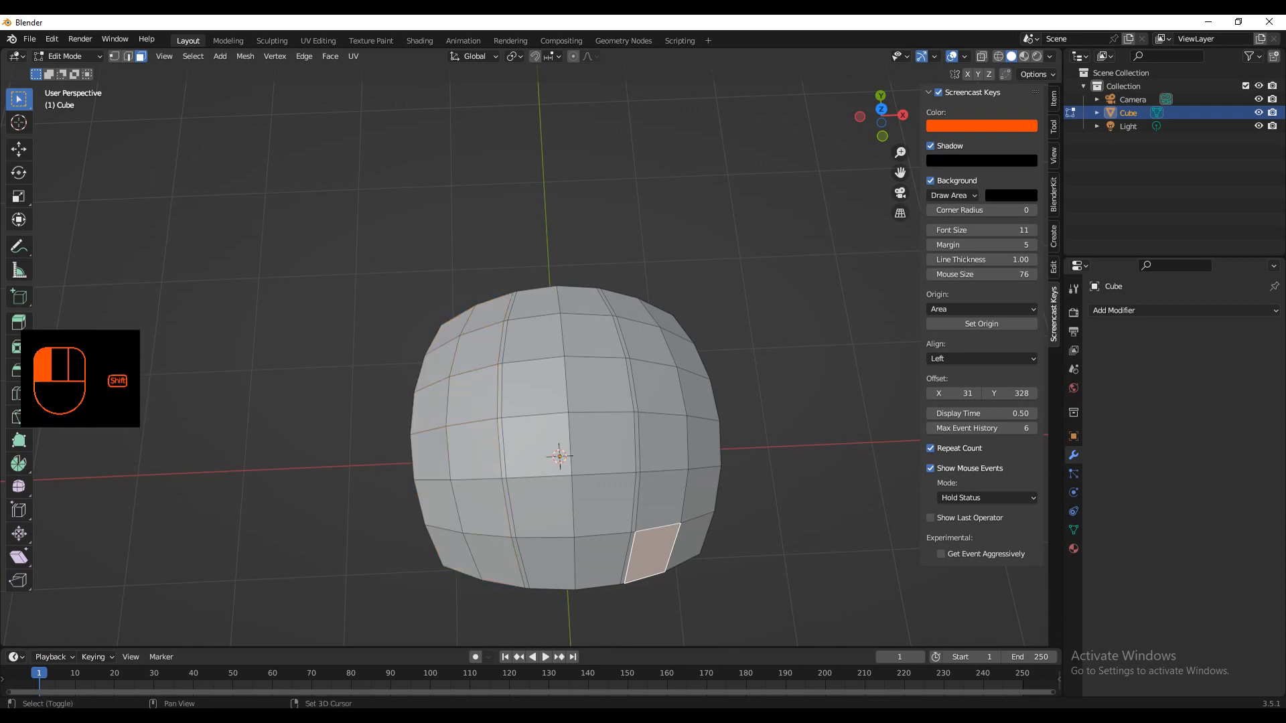
left_click(692, 544, "shift")
left_click(702, 494, "shift")
left_click(660, 499, "shift")
left_click(663, 442, "shift")
left_click(704, 442, "shift")
left_click(700, 392, "shift")
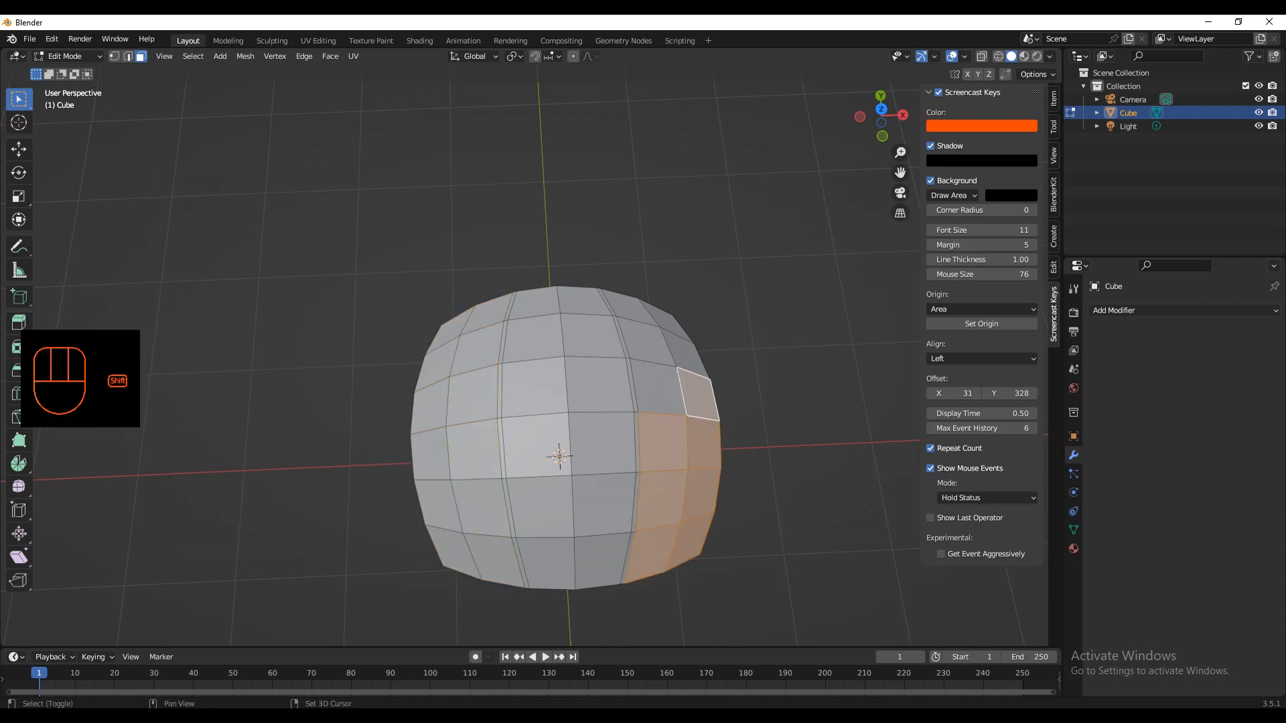
left_click(659, 387, "shift")
left_click(640, 342, "shift")
left_click(684, 351, "shift")
left_click(673, 322, "shift")
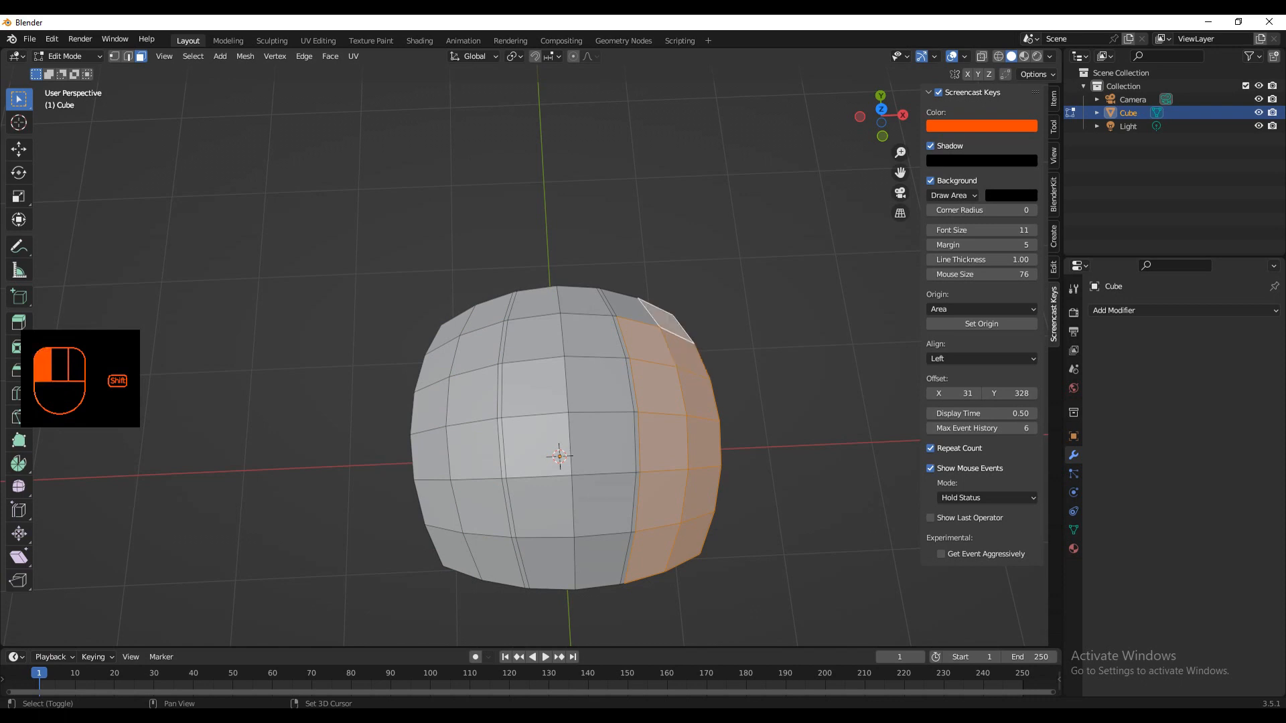
left_click(636, 305, "shift")
Step: Add the twelve faces of the middle panel between the two bevelled strips to the selection
left_click(584, 298, "shift")
left_click(534, 299, "shift")
left_click(533, 339, "shift")
left_click(597, 338, "shift")
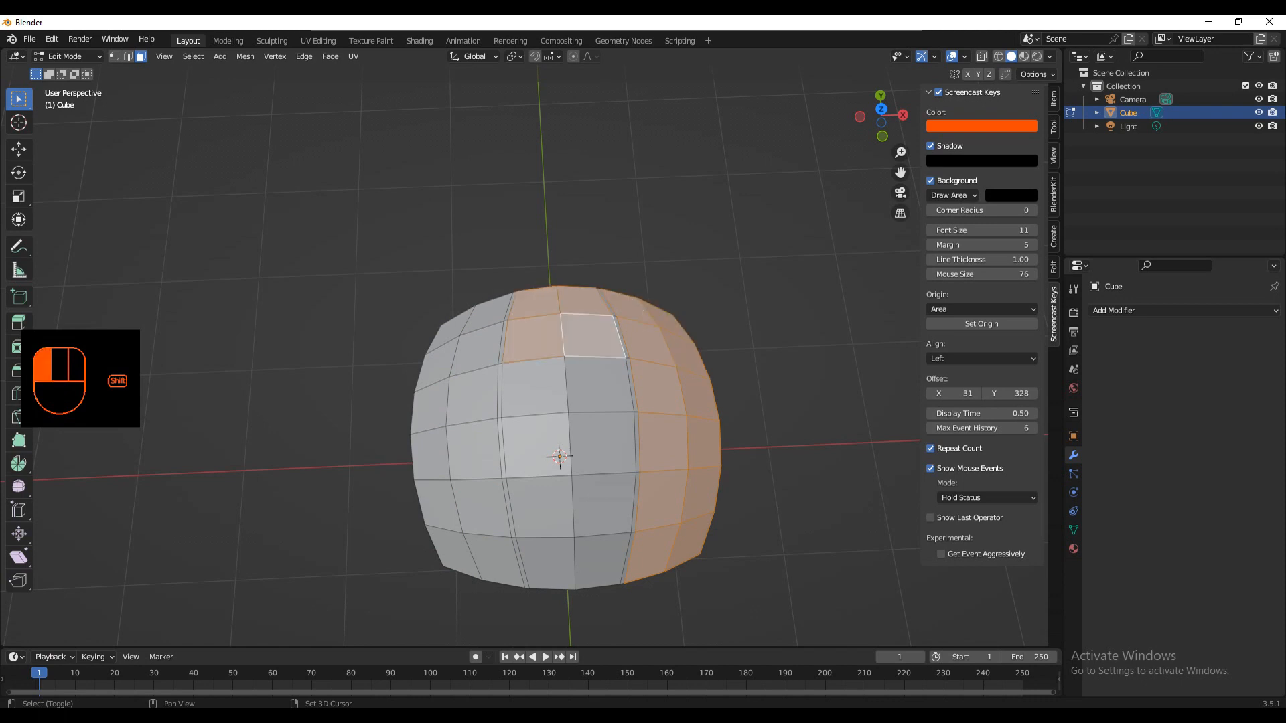
left_click(598, 387, "shift")
left_click(533, 389, "shift")
left_click(536, 446, "shift")
left_click(603, 443, "shift")
left_click(604, 506, "shift")
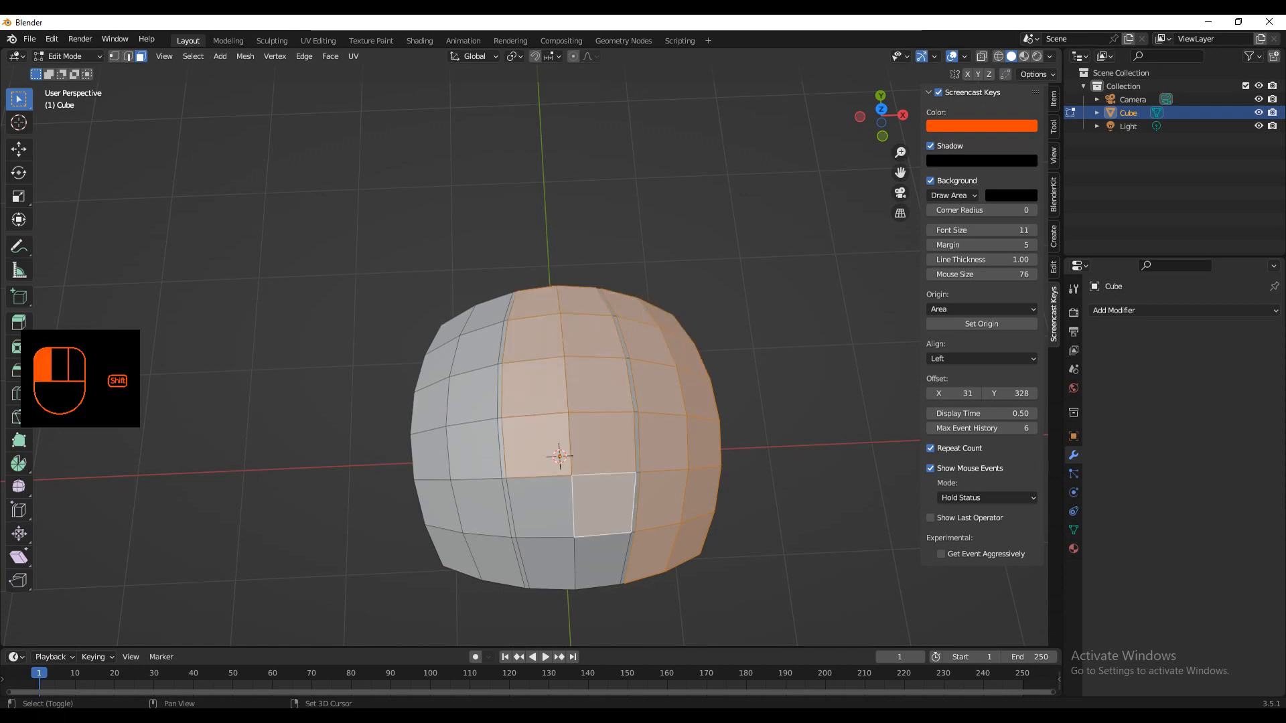
left_click(539, 507, "shift")
left_click(546, 563, "shift")
left_click(603, 561, "shift")
Step: Add the twelve faces of the negative-X side panel to the selection, keeping both narrow strips unselected
left_click(494, 559, "shift")
left_click(444, 549, "shift")
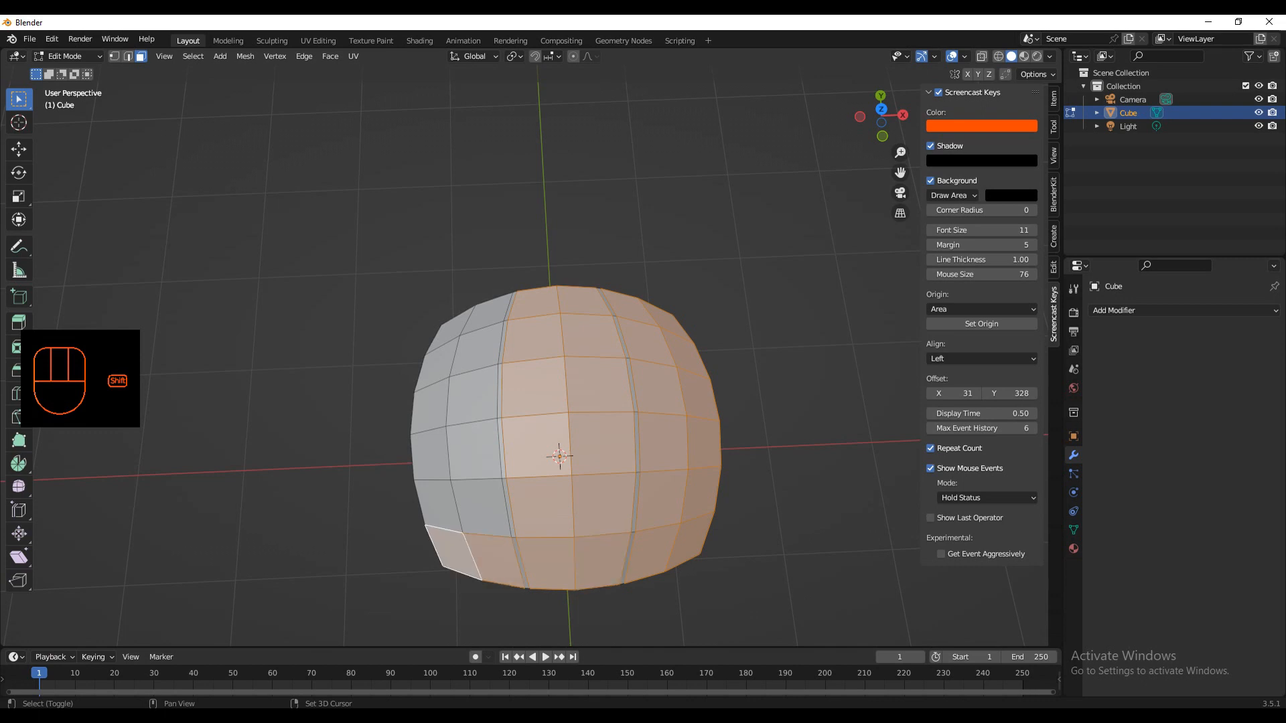
left_click(431, 504, "shift")
left_click(479, 505, "shift")
left_click(474, 450, "shift")
left_click(431, 454, "shift")
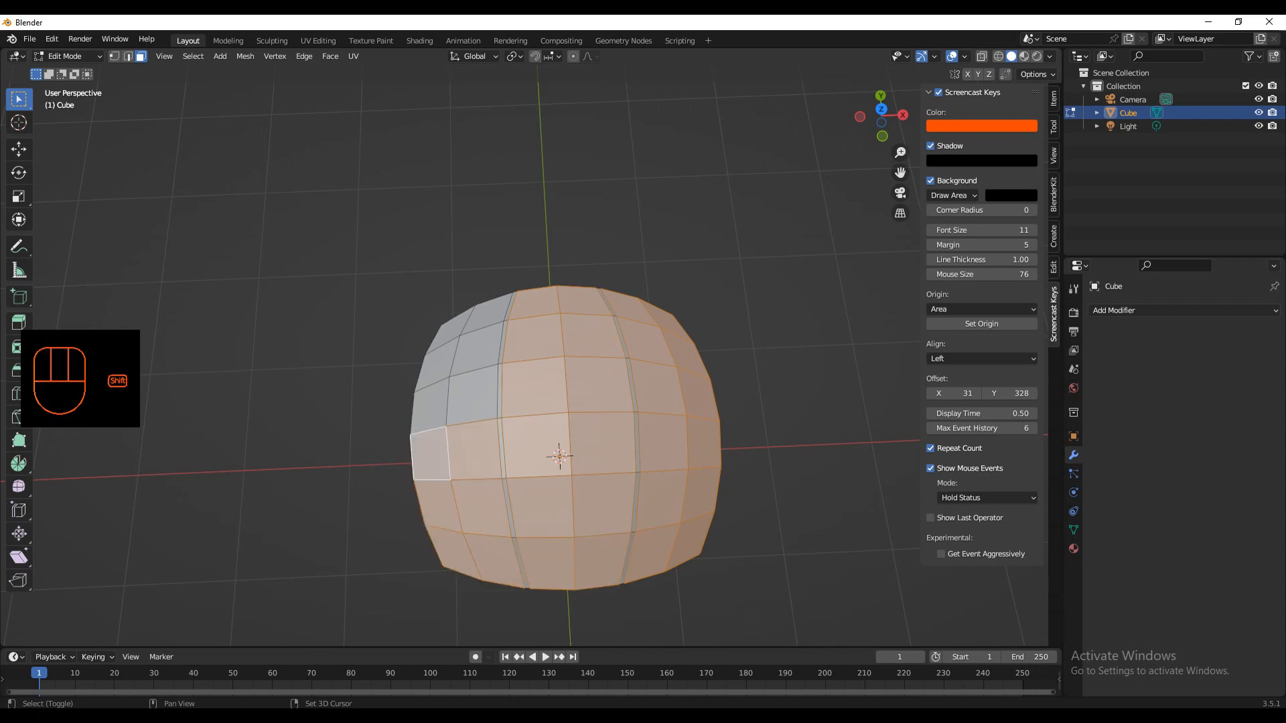
left_click(429, 401, "shift")
left_click(473, 392, "shift")
left_click(476, 343, "shift")
left_click(437, 361, "shift")
left_click(448, 330, "shift")
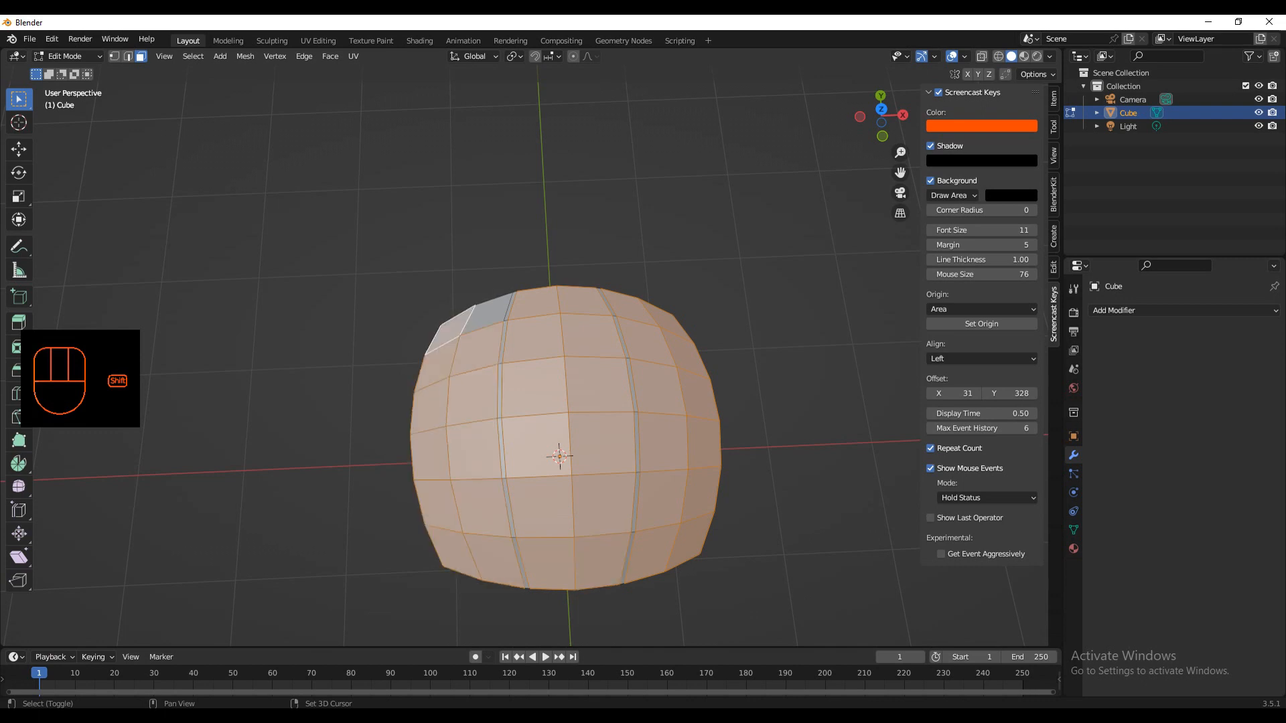
left_click(488, 309, "shift")
middle_click_drag(489, 315, 494, 255)
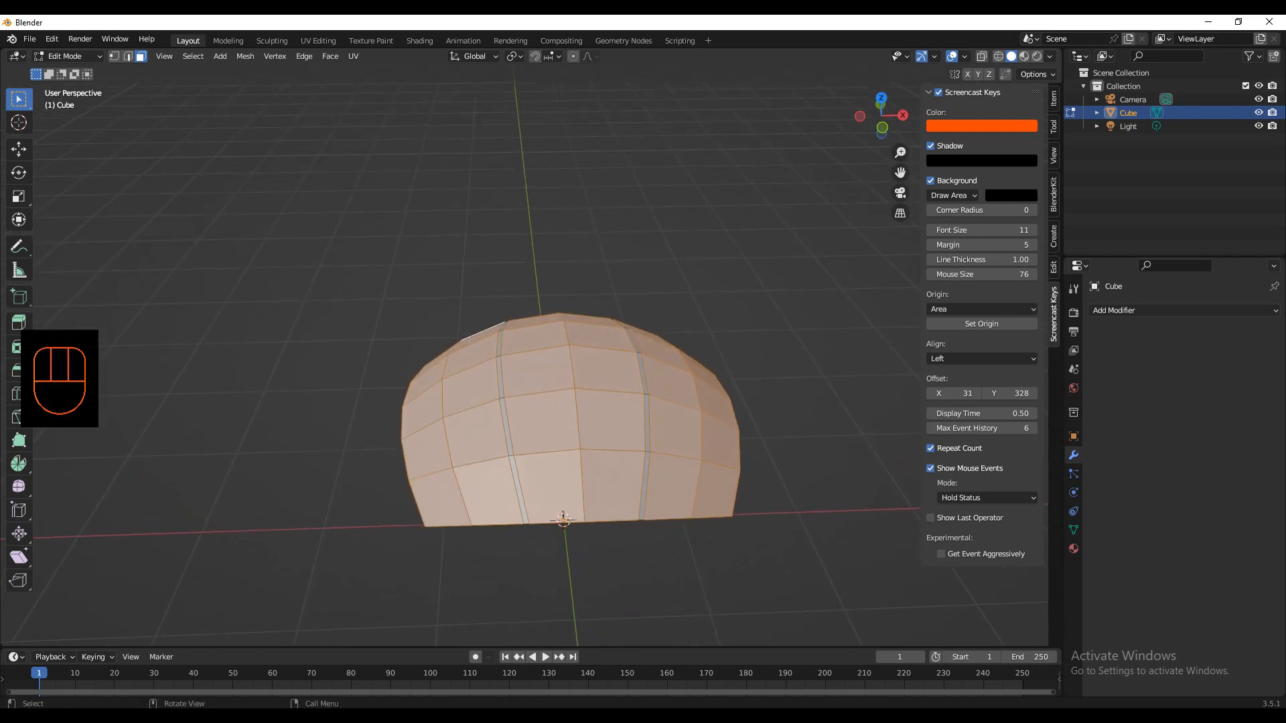
Step: Extrude the selected faces of all three panels outward along their normals by about 0.04 m
key("alt+e")
left_click(612, 442)
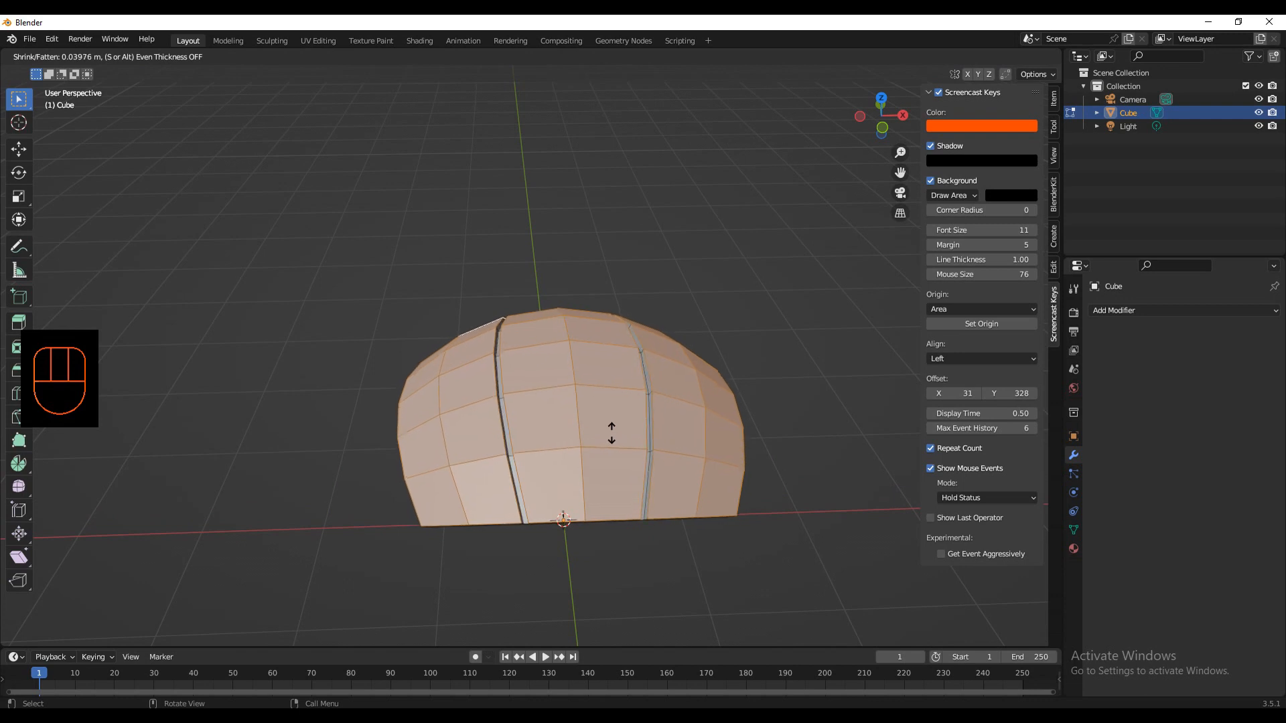
left_click(611, 433)
middle_click_drag(611, 434, 616, 561)
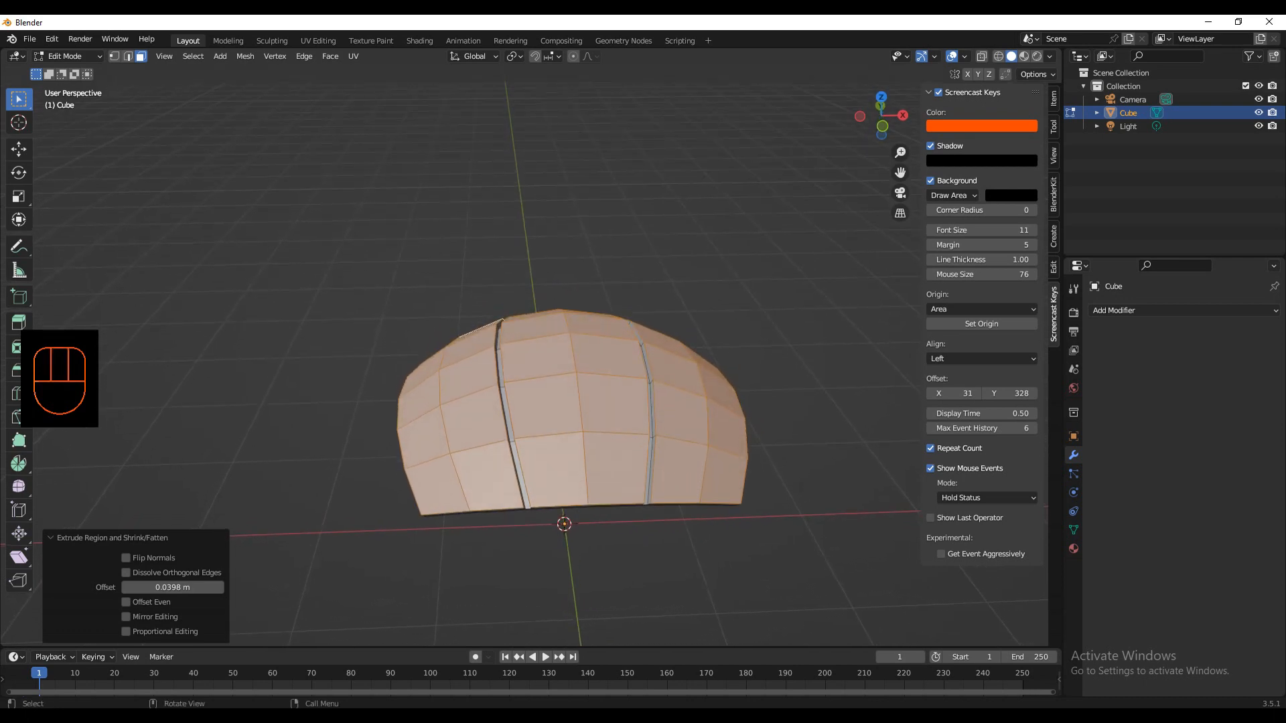
Step: Select one upper face of the middle panel and invert the selection
key("alt+a")
left_click(538, 357)
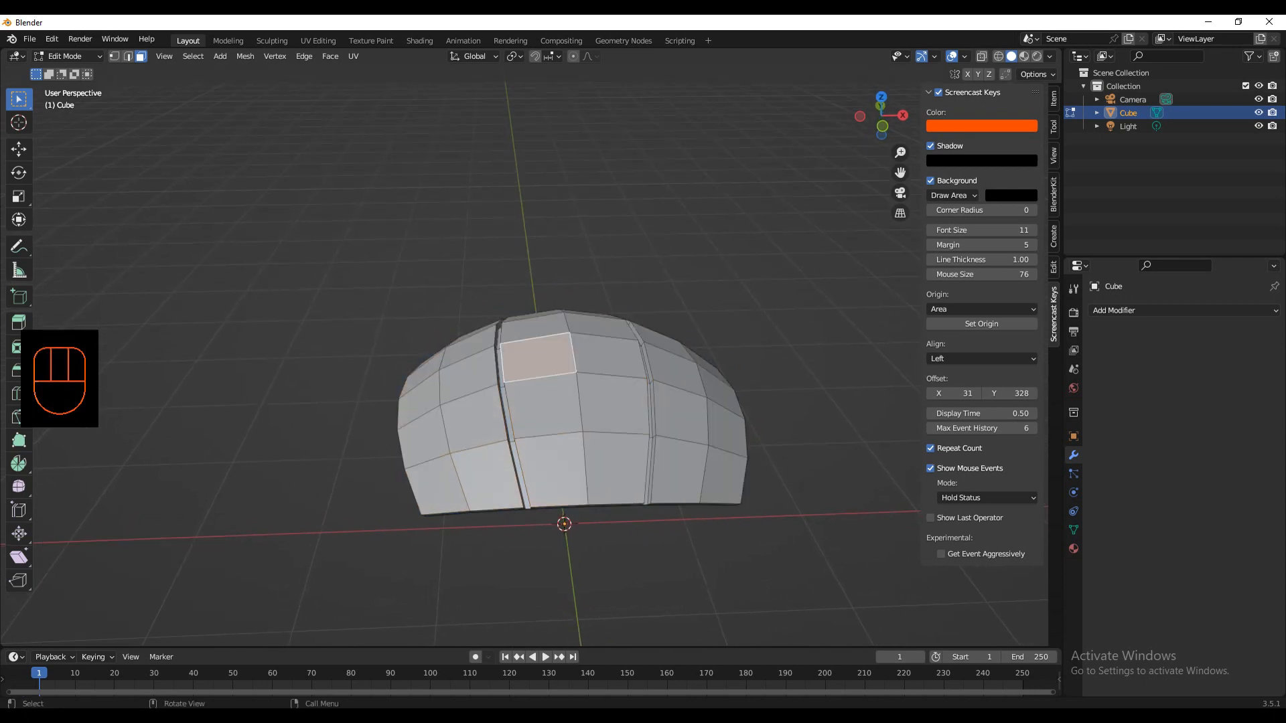
key("ctrl+i")
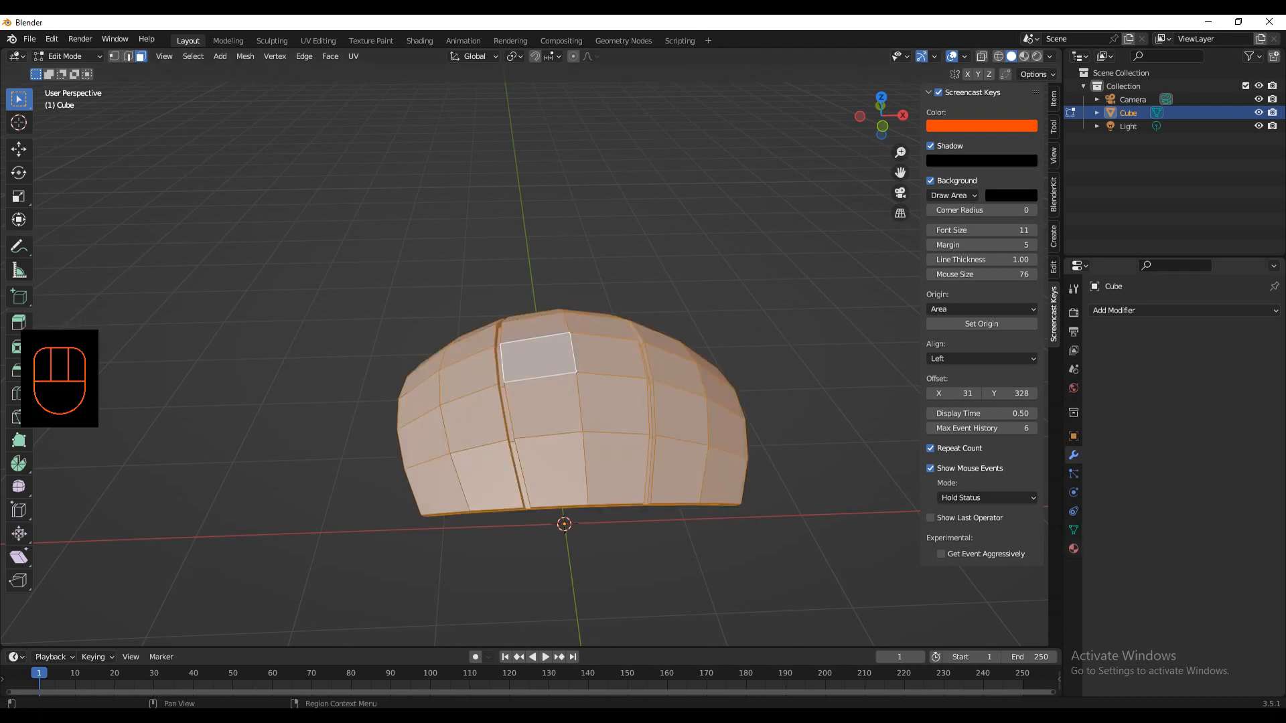
Step: Give the whole dome the existing material 01 and display the viewport in Material Preview shading
left_click(1074, 549)
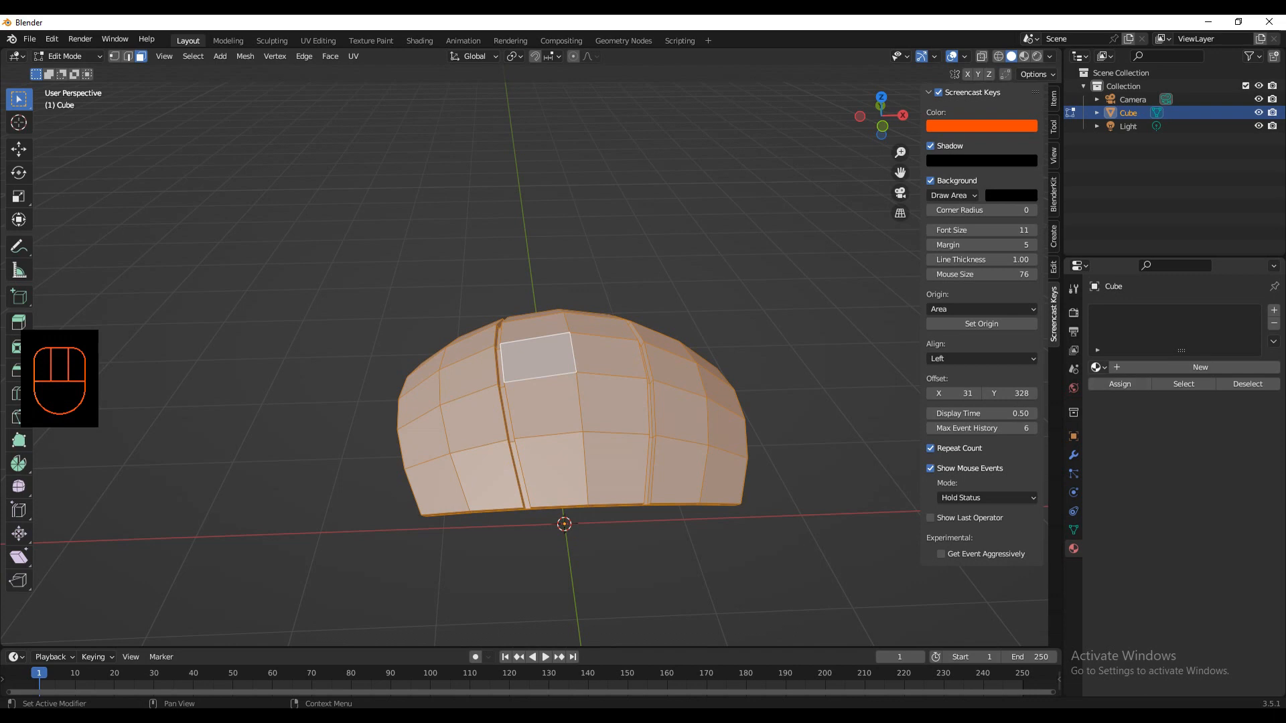
left_click(1099, 367)
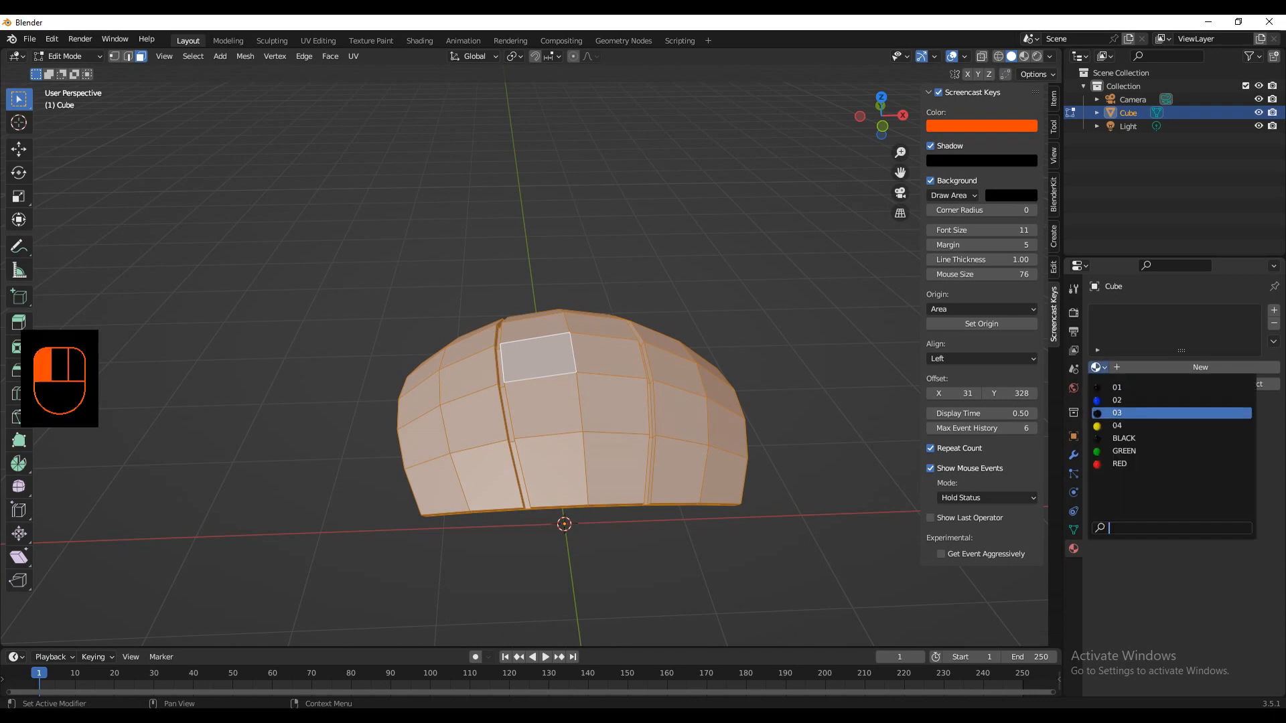
left_click(1139, 387)
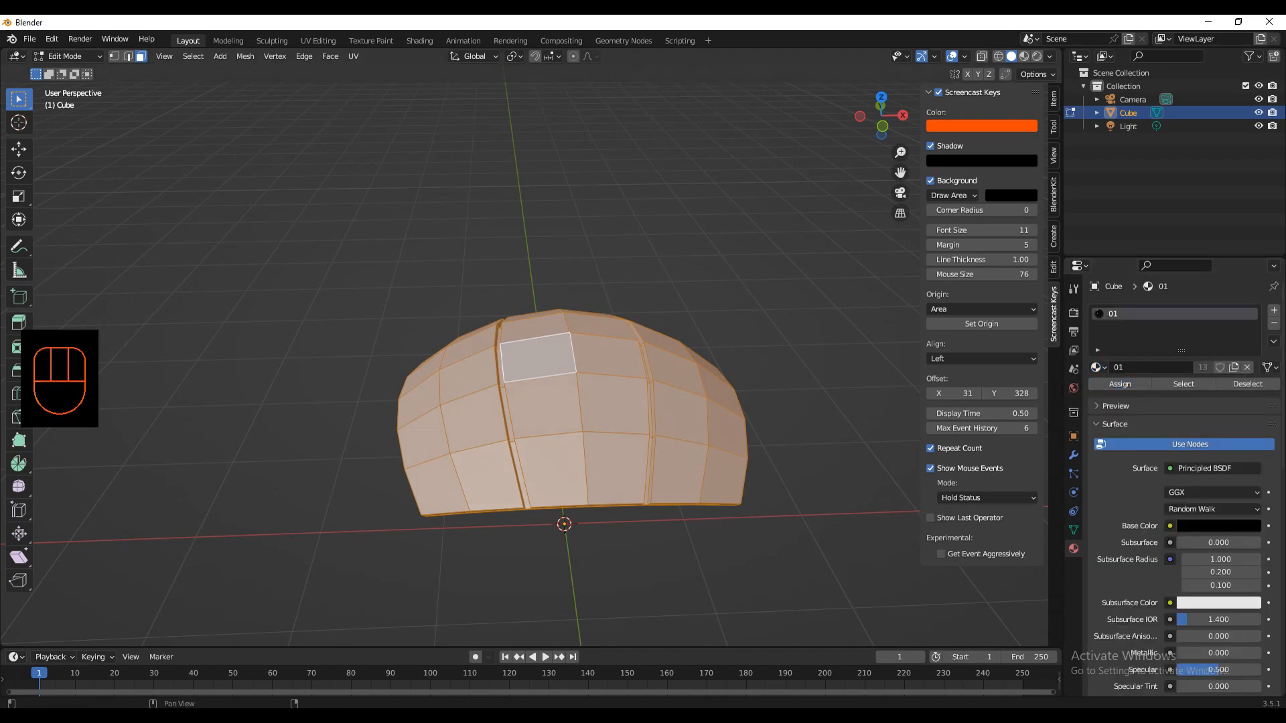
left_click(1025, 56)
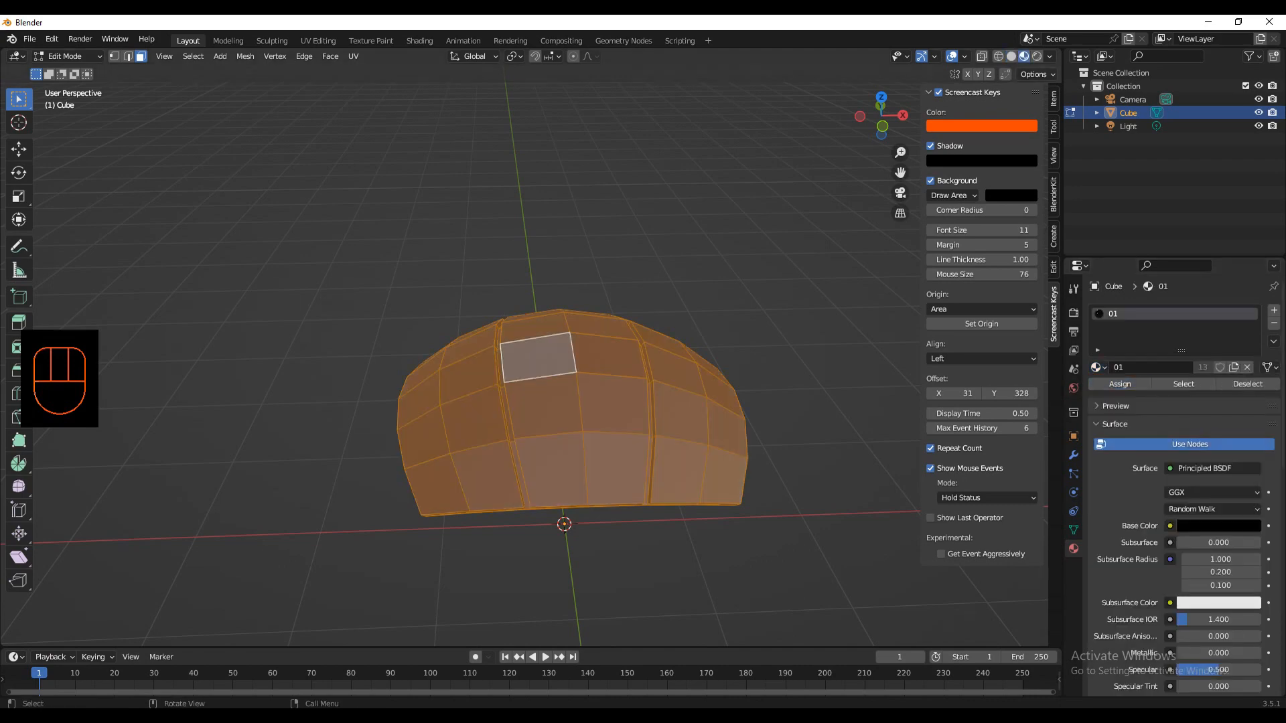
Step: Select all twelve faces of the dome's negative-X side panel, leaving out the narrow strip beside it
mouse_move(723, 321)
middle_mouse_down()
mouse_move(738, 341)
mouse_move(780, 349)
mouse_move(787, 383)
middle_mouse_up()
left_click(780, 348)
left_click(474, 318)
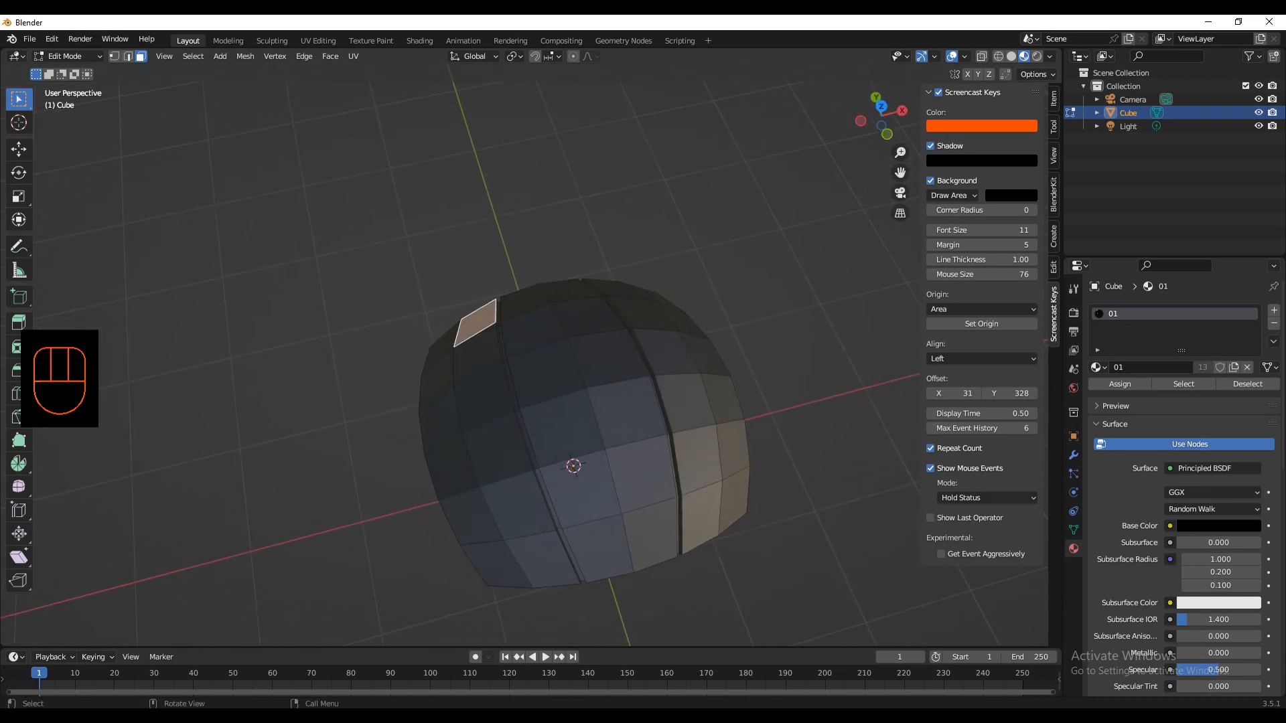
left_click(444, 350, "shift")
left_click(436, 382, "shift")
left_click(439, 429, "shift")
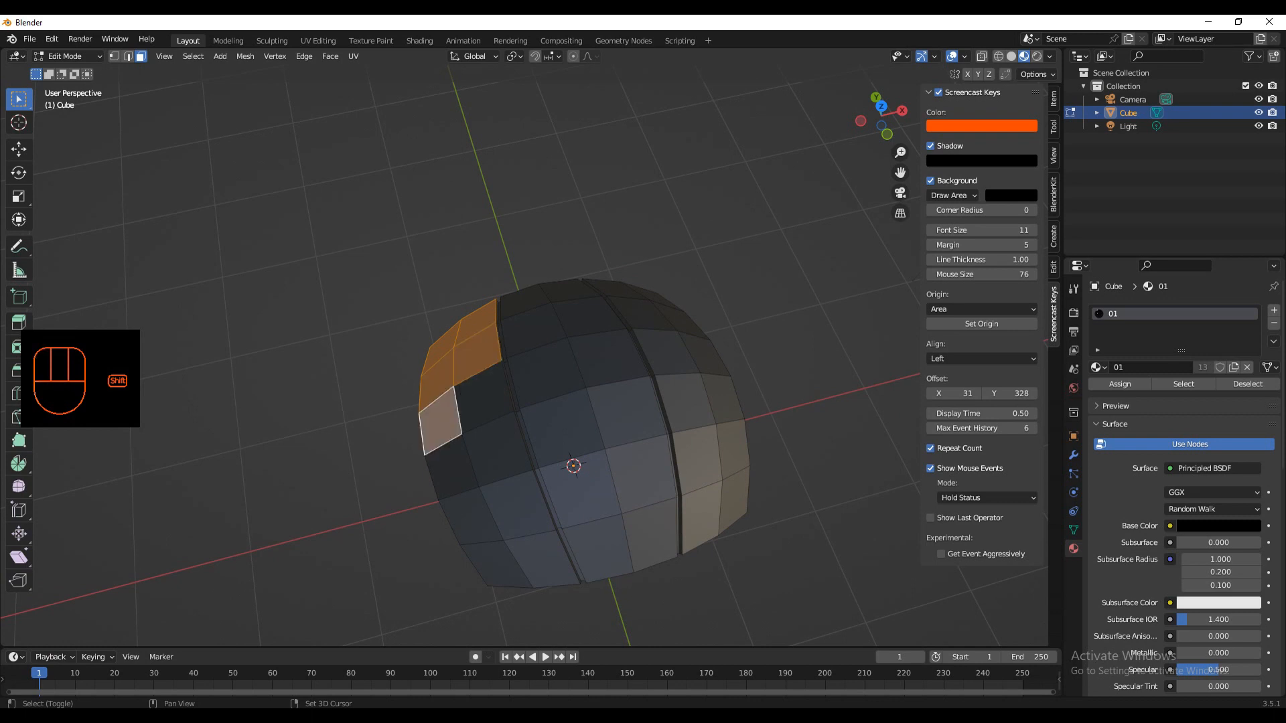
left_click(483, 388, "shift")
left_click(448, 469, "shift")
left_click(498, 449, "shift")
left_click(462, 519, "shift")
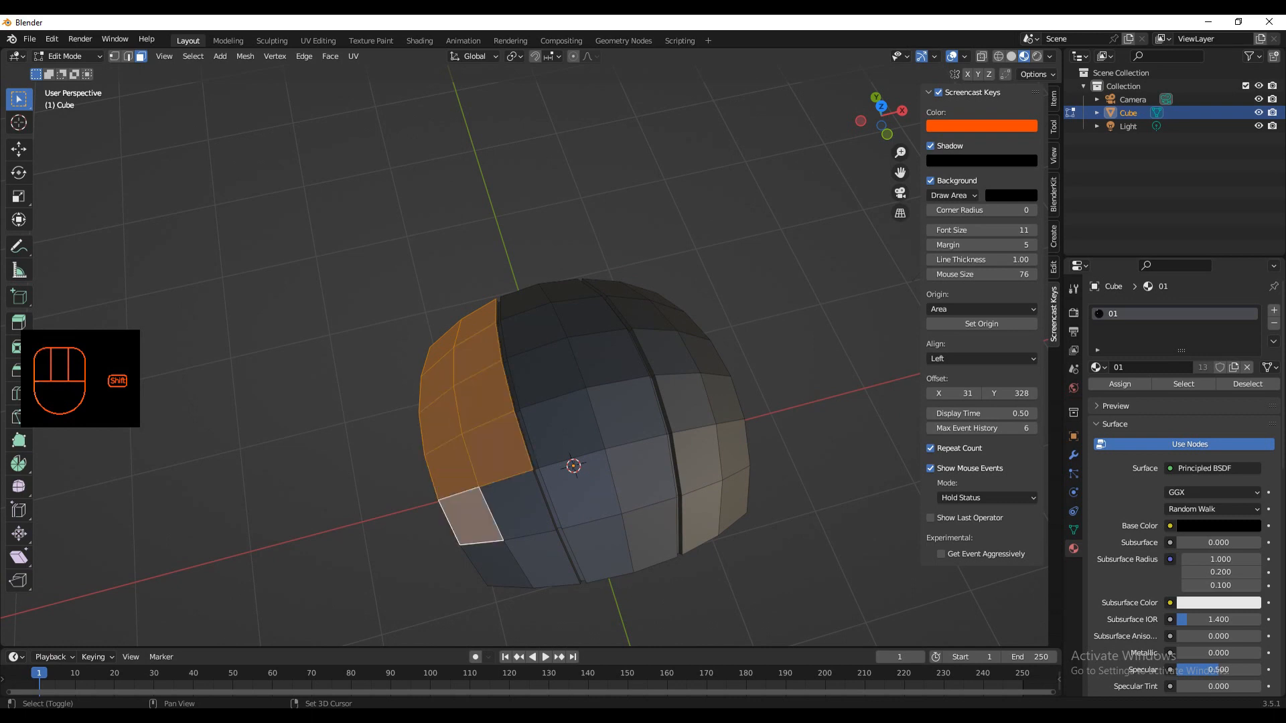
left_click(519, 501, "shift")
left_click(488, 554, "shift")
left_click(541, 559, "shift")
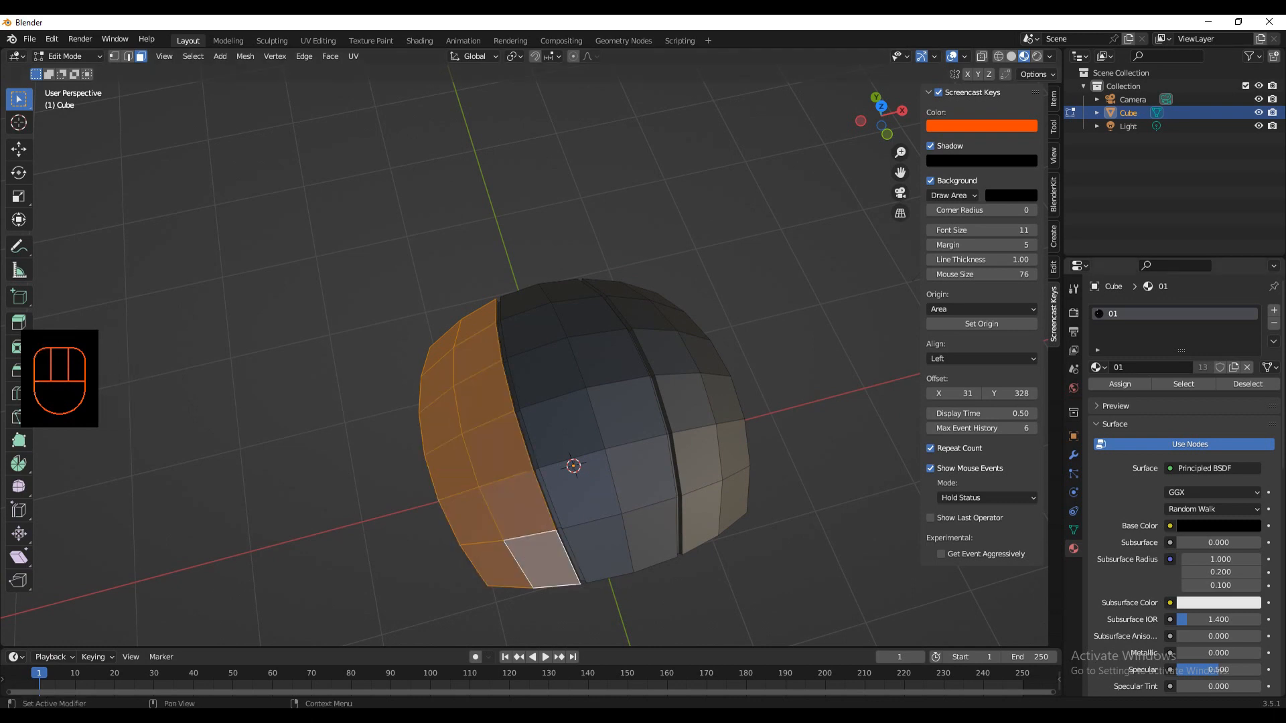
Step: Add a material slot with the existing RED material and assign it to the selected side panel
left_click(1274, 310)
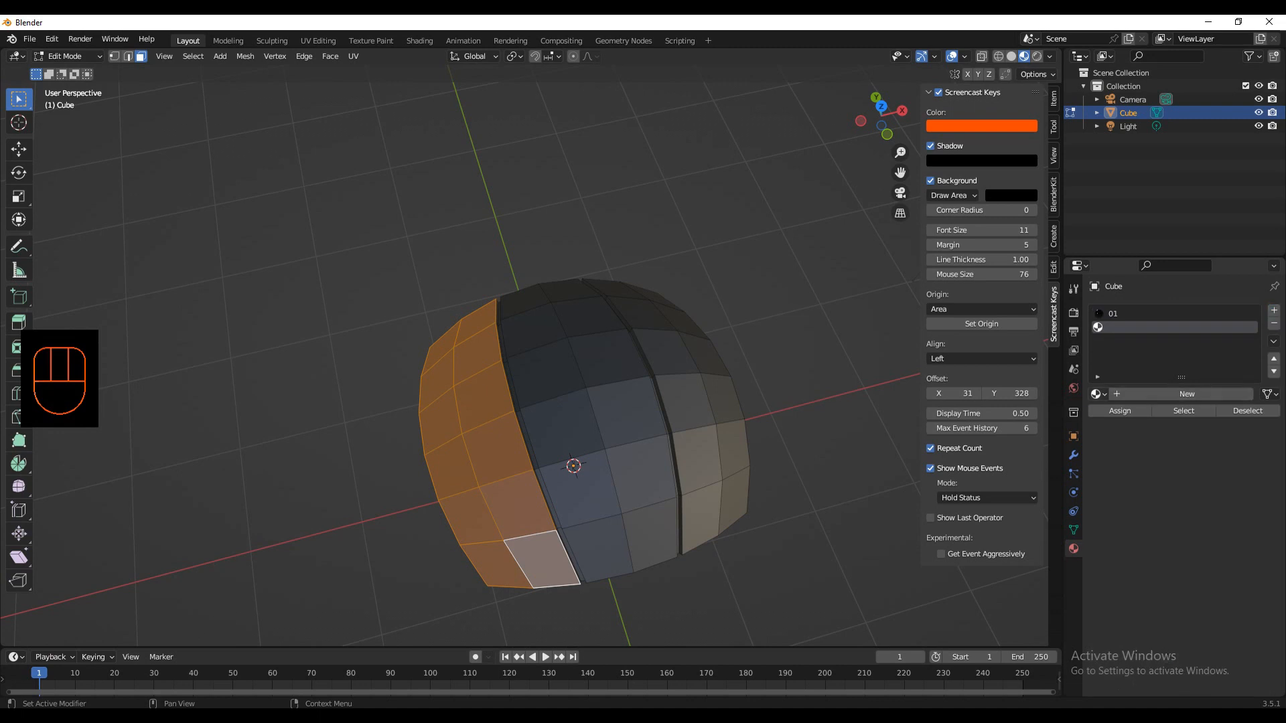
left_click(1097, 394)
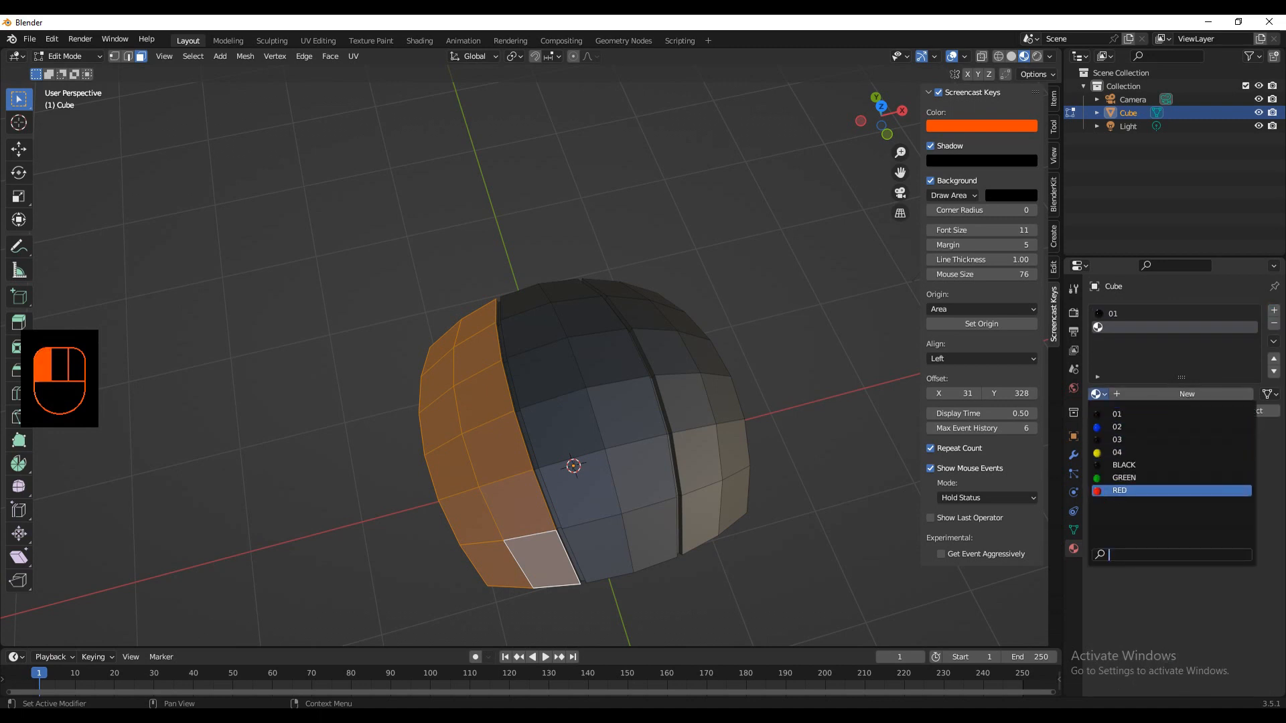
left_click(1119, 490)
left_click(1120, 411)
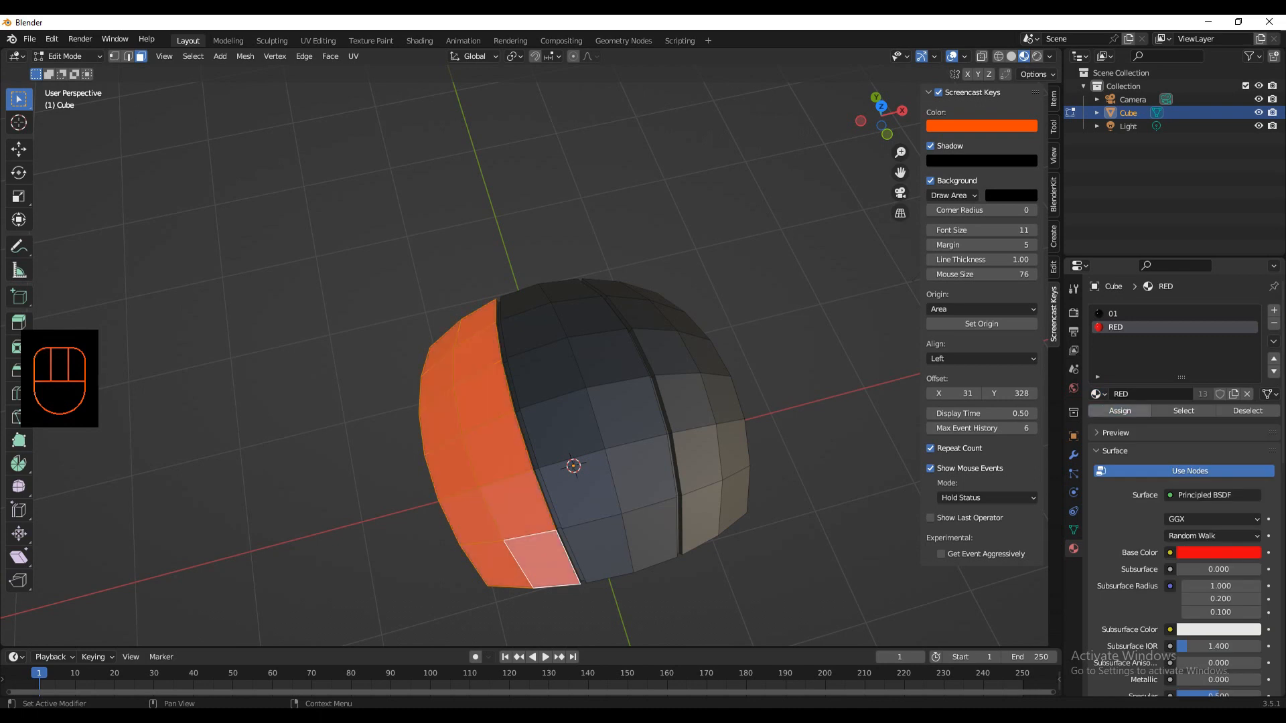
Step: Select all twelve faces of the dome's middle panel between the two narrow strips
middle_click_drag(670, 301, 670, 329)
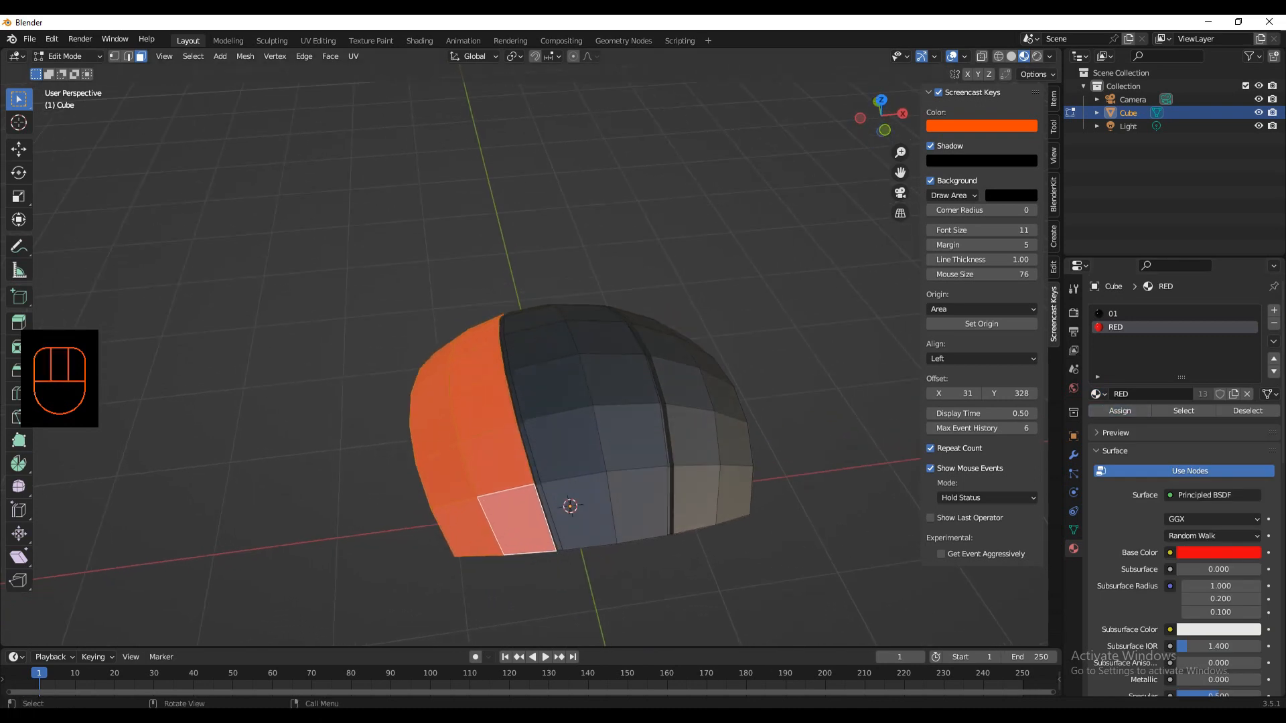
left_click(640, 504)
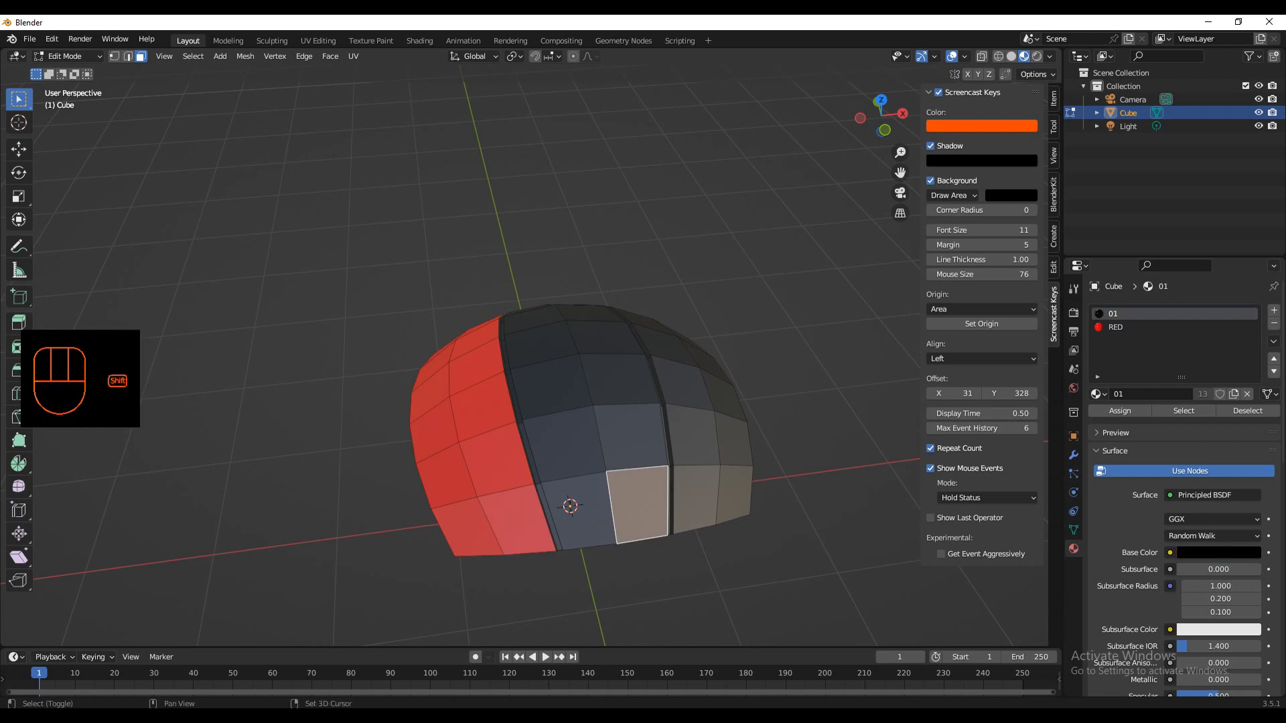
left_click(577, 512, "shift")
left_click(559, 439, "shift")
left_click(630, 435, "shift")
left_click(627, 379, "shift")
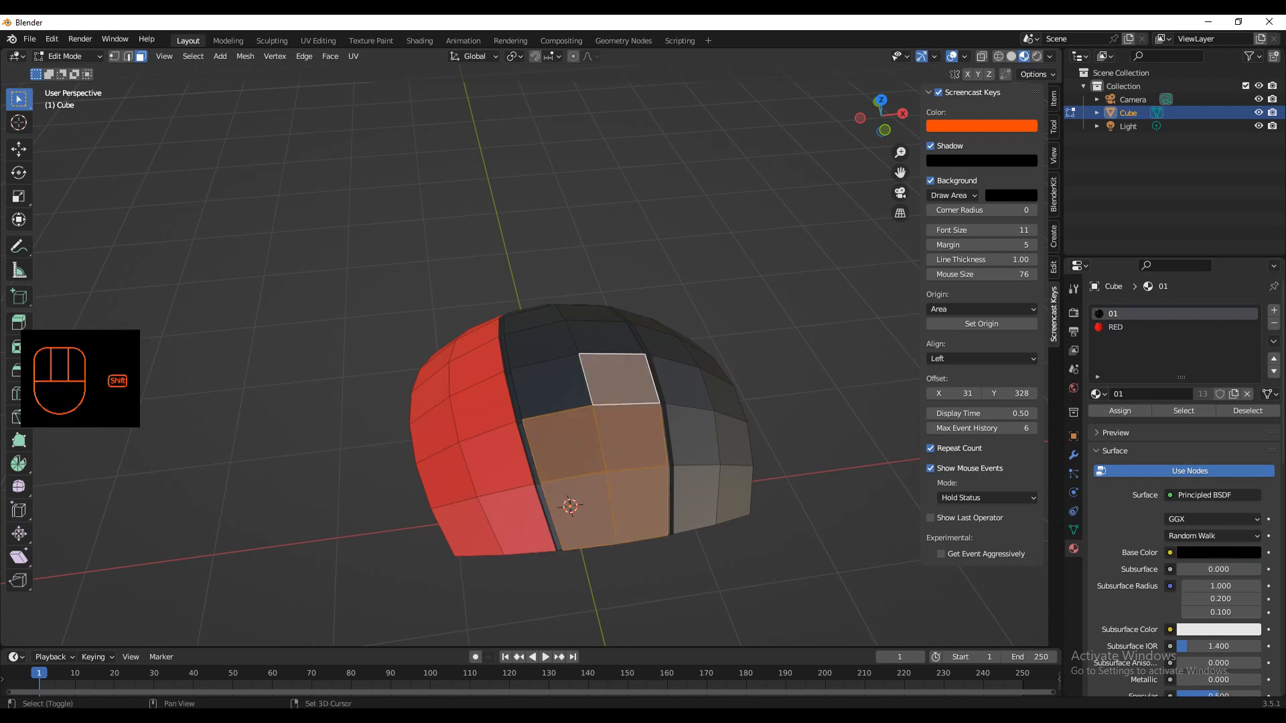
left_click(556, 384, "shift")
left_click(539, 343, "shift")
left_click(606, 337, "shift")
middle_click_drag(606, 337, 608, 386)
left_click(536, 337, "shift")
left_click(590, 322, "shift")
left_click(579, 287, "shift")
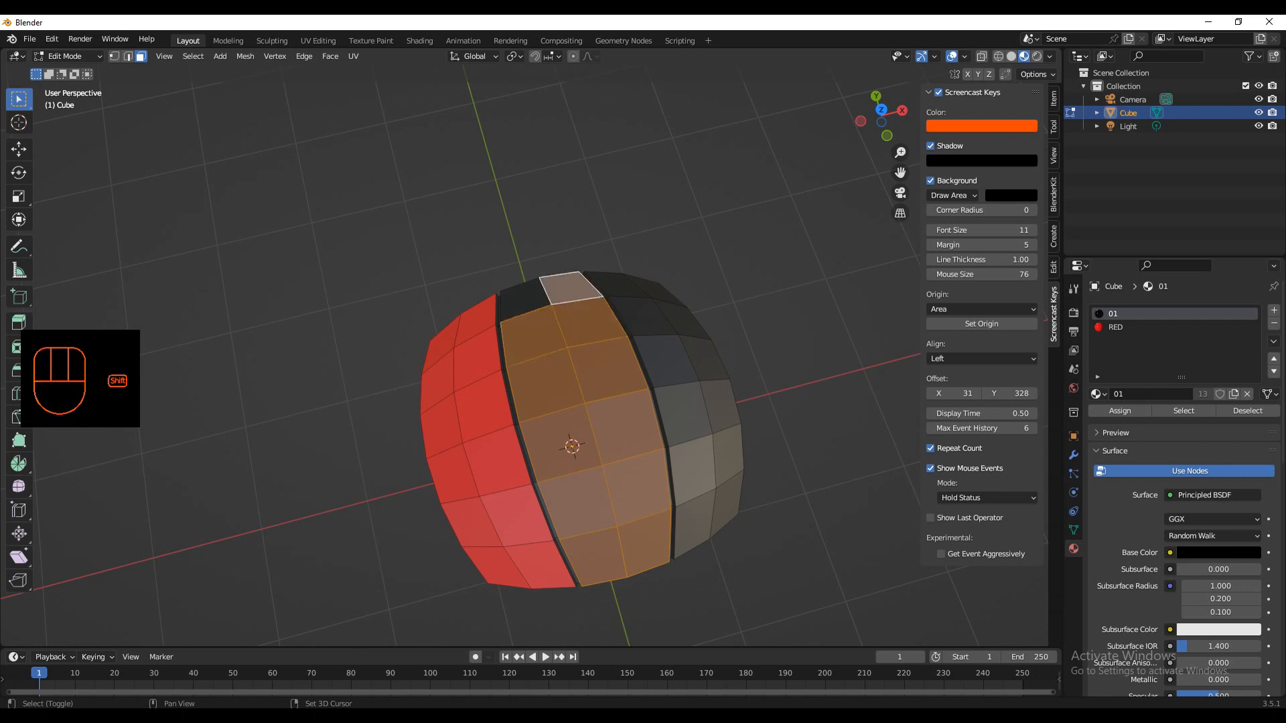
left_click(529, 298, "shift")
middle_click_drag(529, 298, 529, 262)
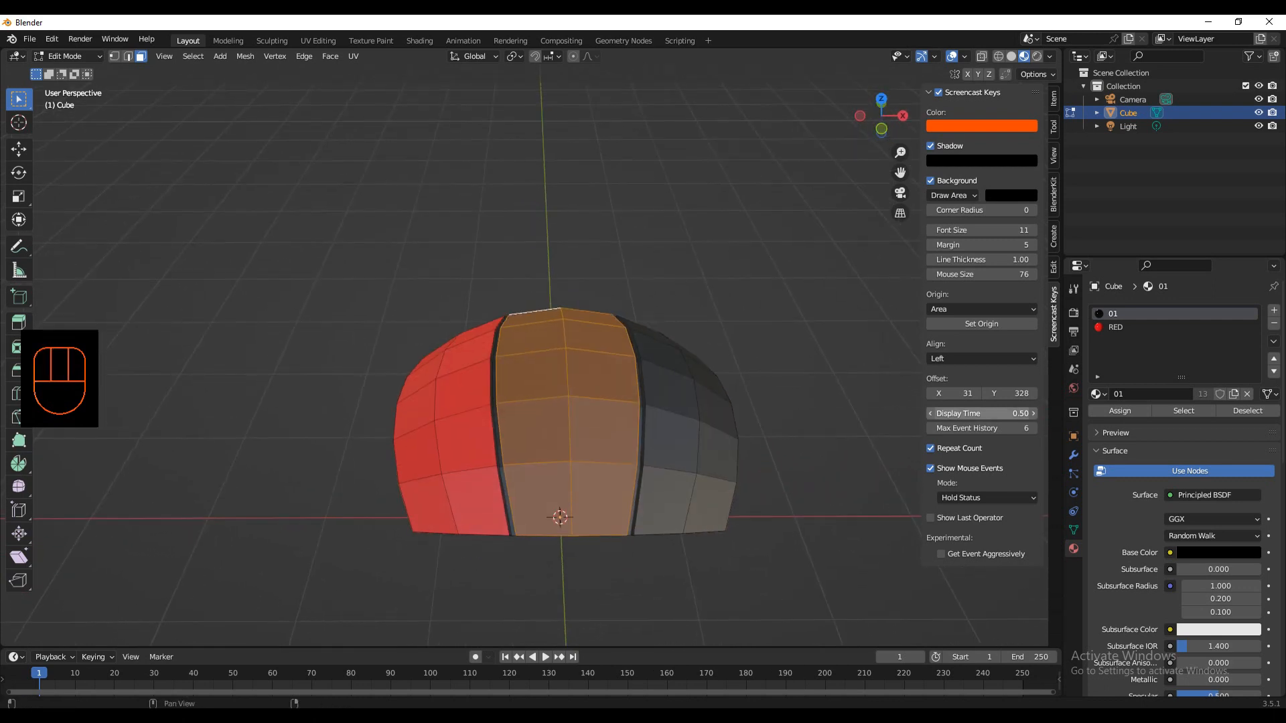
Step: Add a material slot with the existing yellow material 04 and assign it to the selected middle panel
left_click(1275, 311)
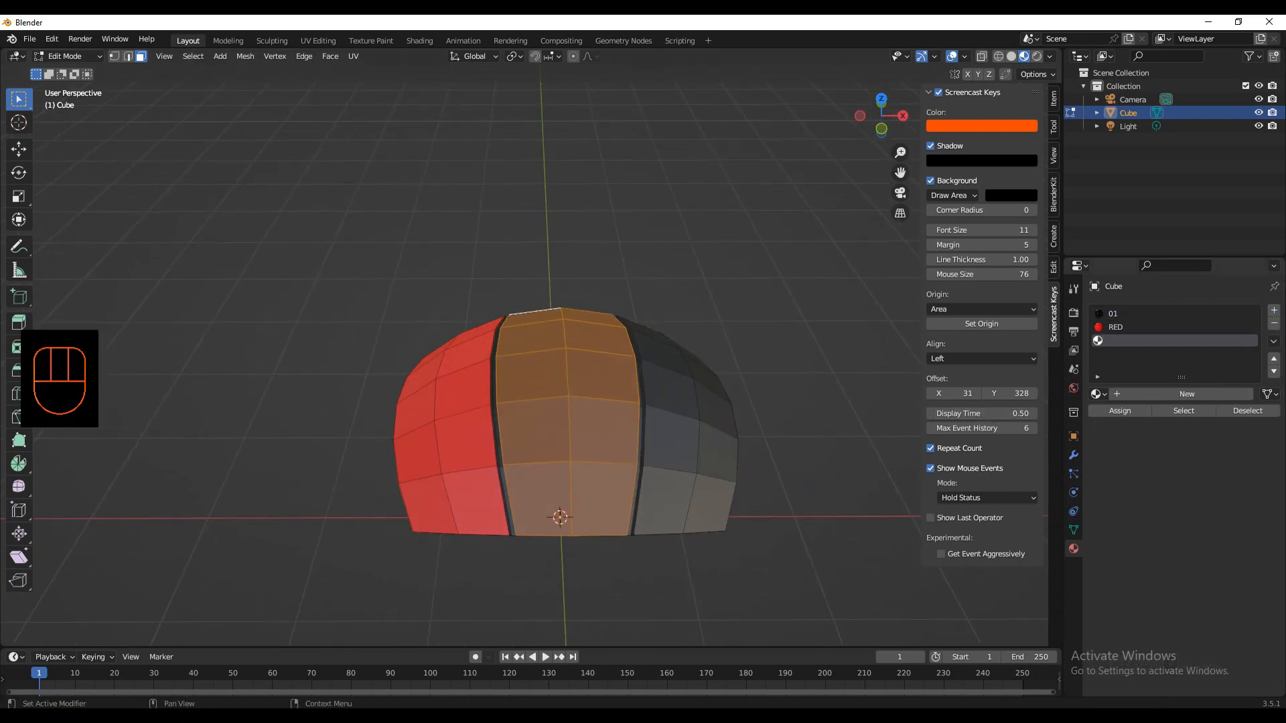
left_click(1096, 393)
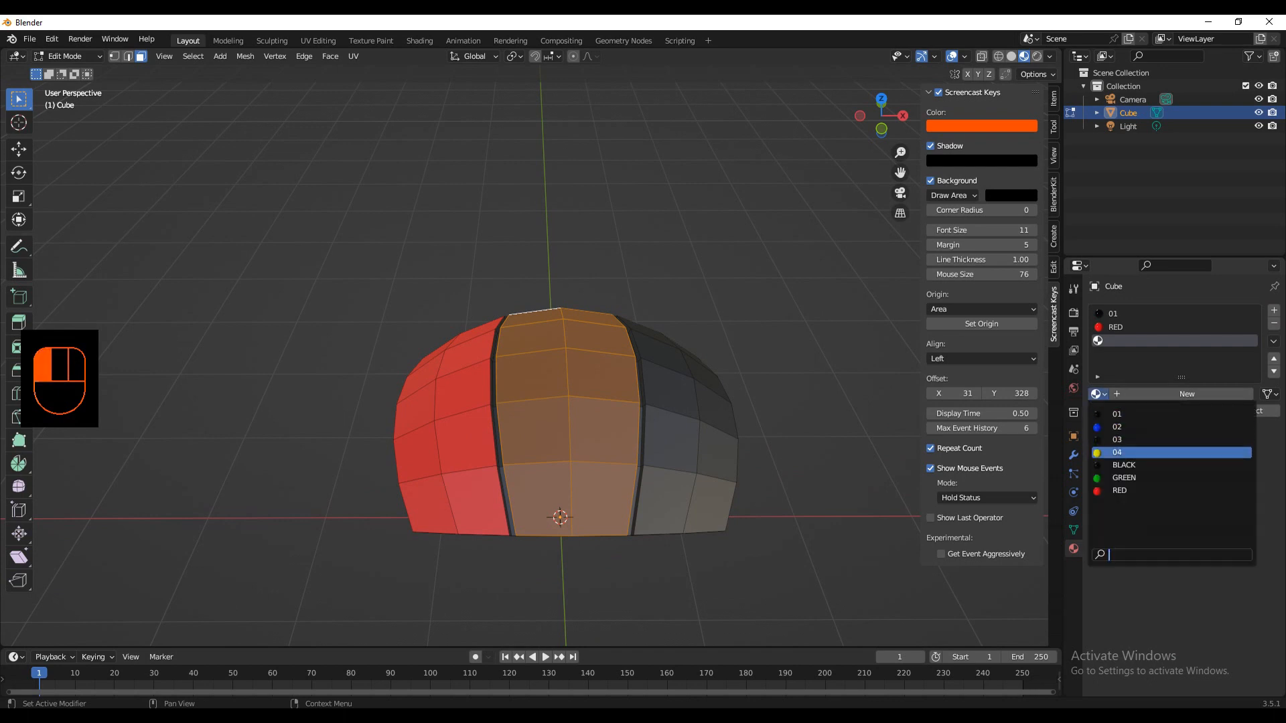
left_click(1139, 452)
left_click(1120, 411)
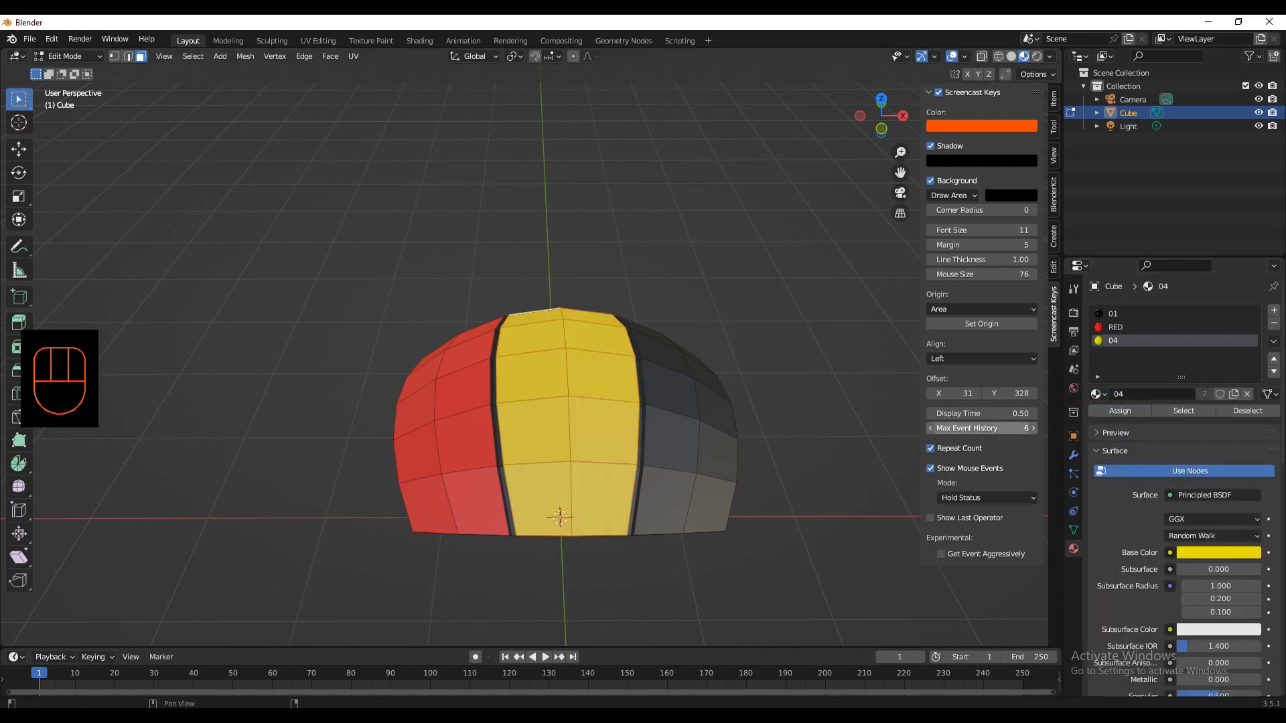
Step: Select all twelve faces of the dome's positive-X side panel, leaving out the narrow strip
middle_click_drag(670, 402, 684, 429)
left_click(659, 519)
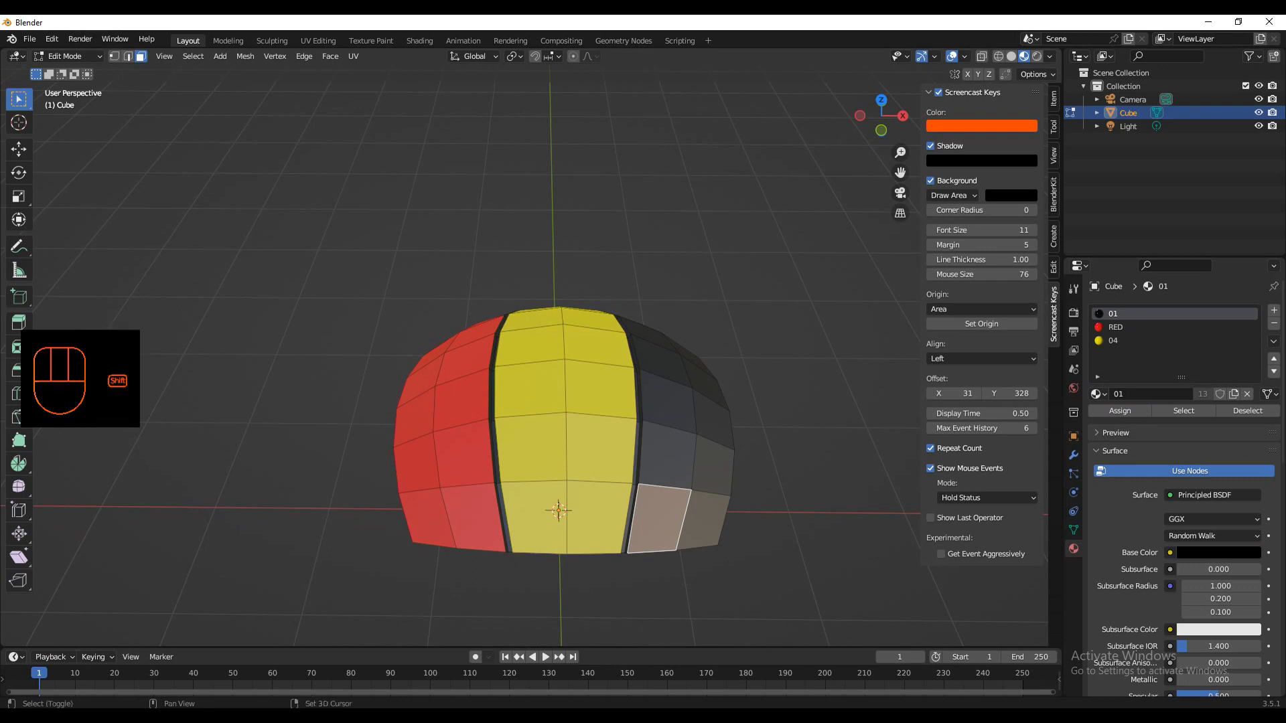
left_click(710, 521, "shift")
left_click(713, 466, "shift")
left_click(668, 454, "shift")
left_click(668, 399, "shift")
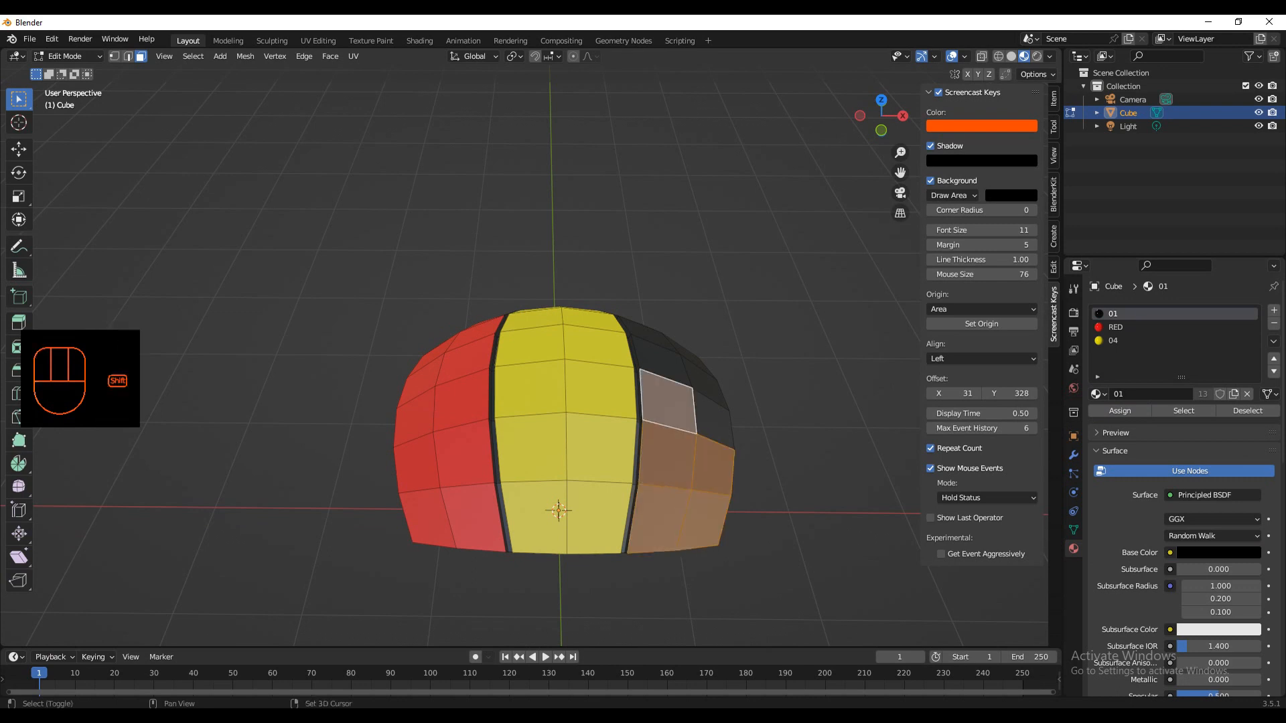
left_click(713, 419, "shift")
middle_click_drag(713, 419, 691, 452)
left_click(647, 402, "shift")
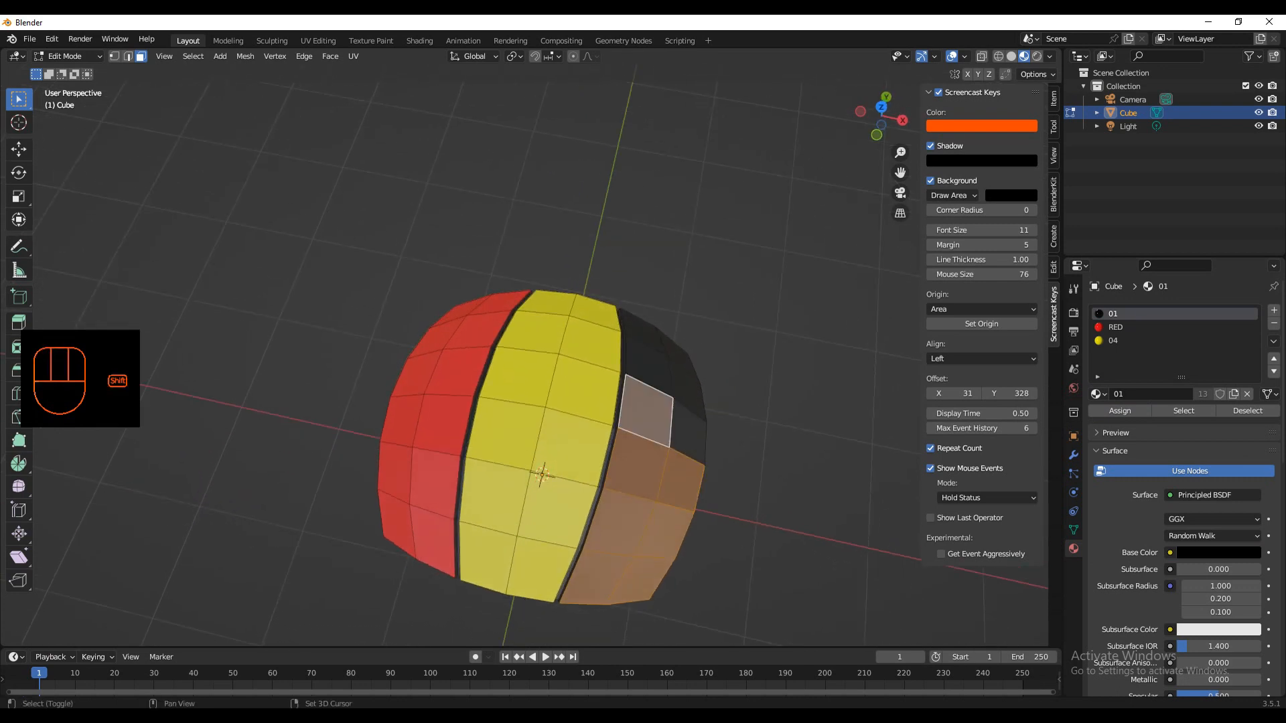
left_click(686, 445, "shift")
left_click(687, 395, "shift")
left_click(649, 365, "shift")
left_click(638, 335, "shift")
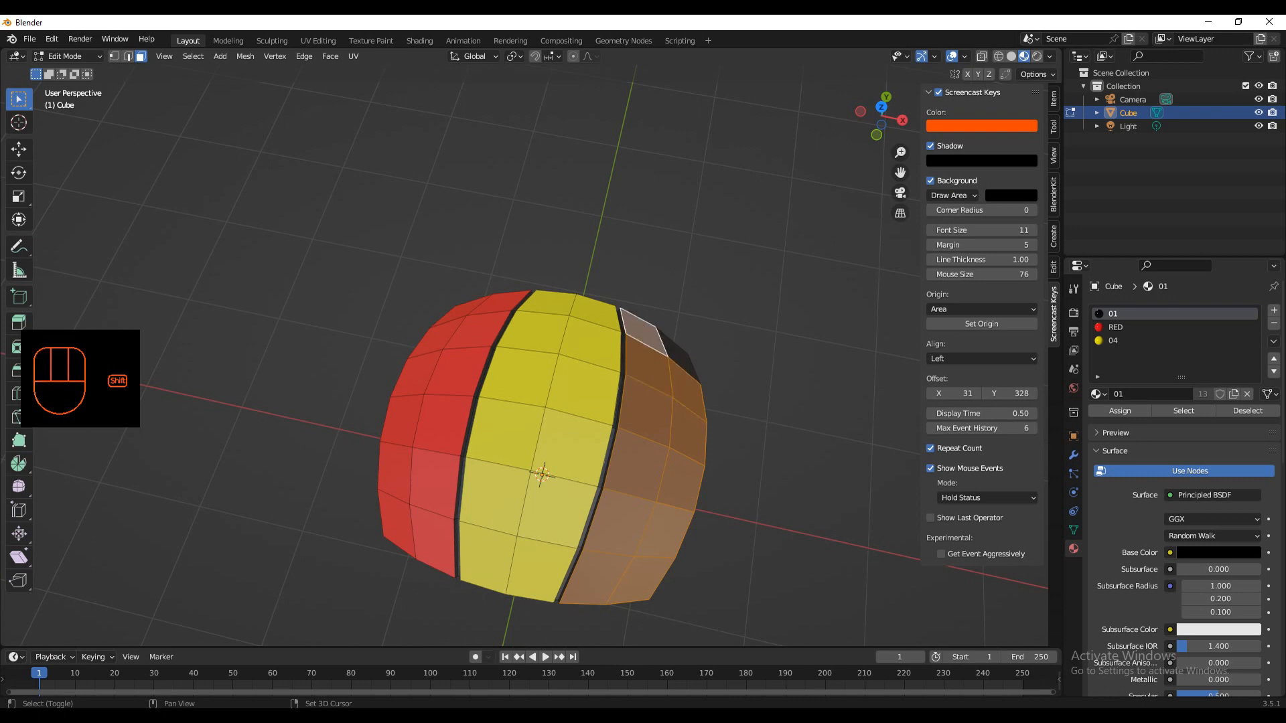
left_click(676, 348, "shift")
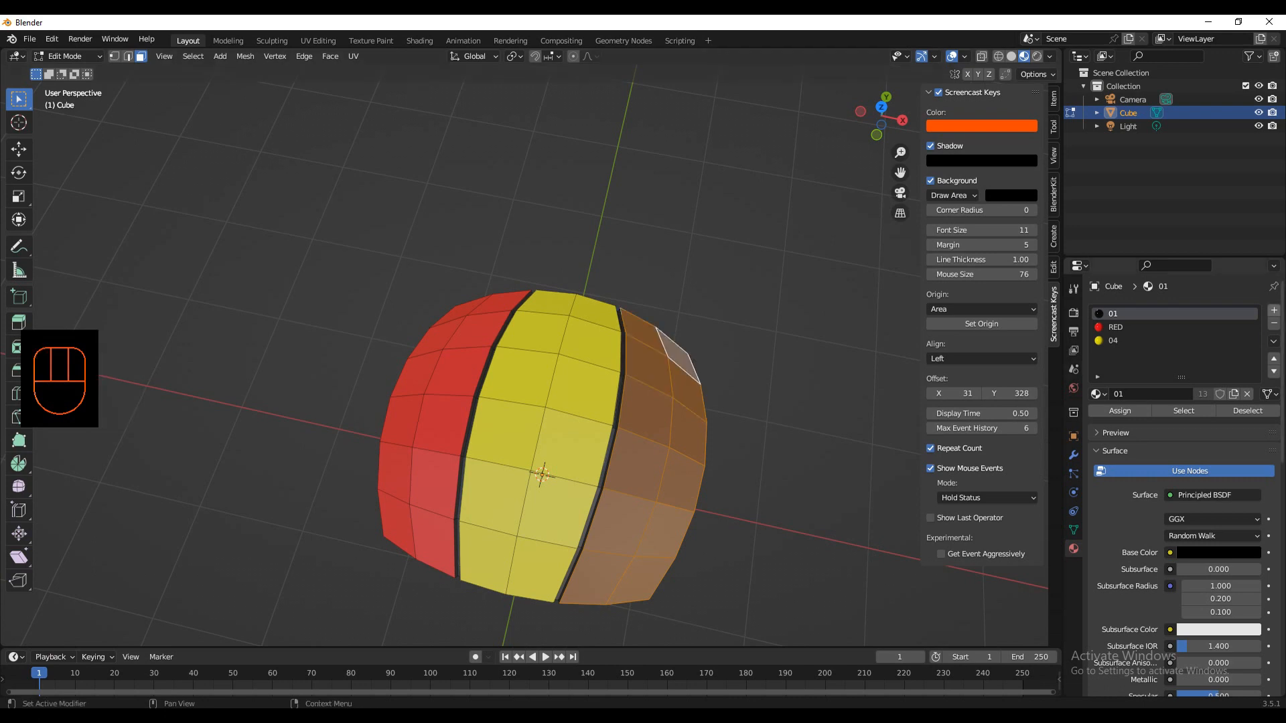
Step: Add a material slot with the existing GREEN material and assign it to the selected positive-X panel
left_click(1274, 310)
left_click(1097, 394)
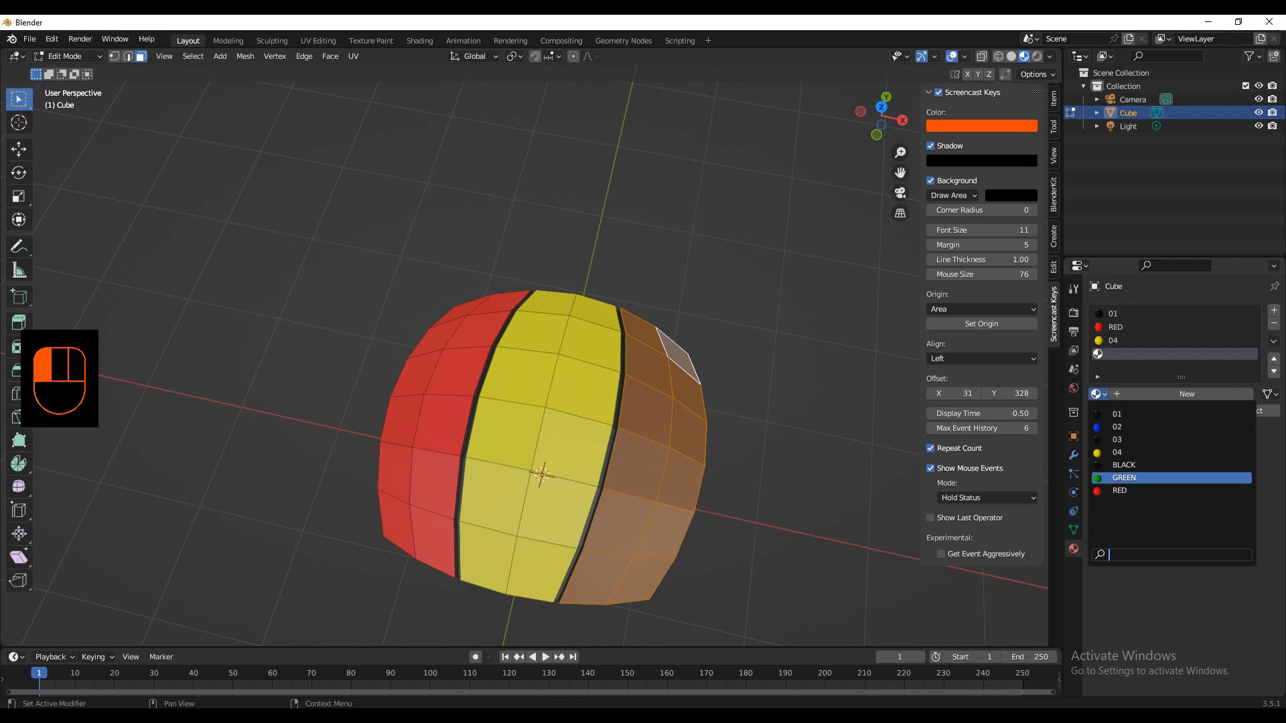
left_click(1139, 477)
left_click(1120, 411)
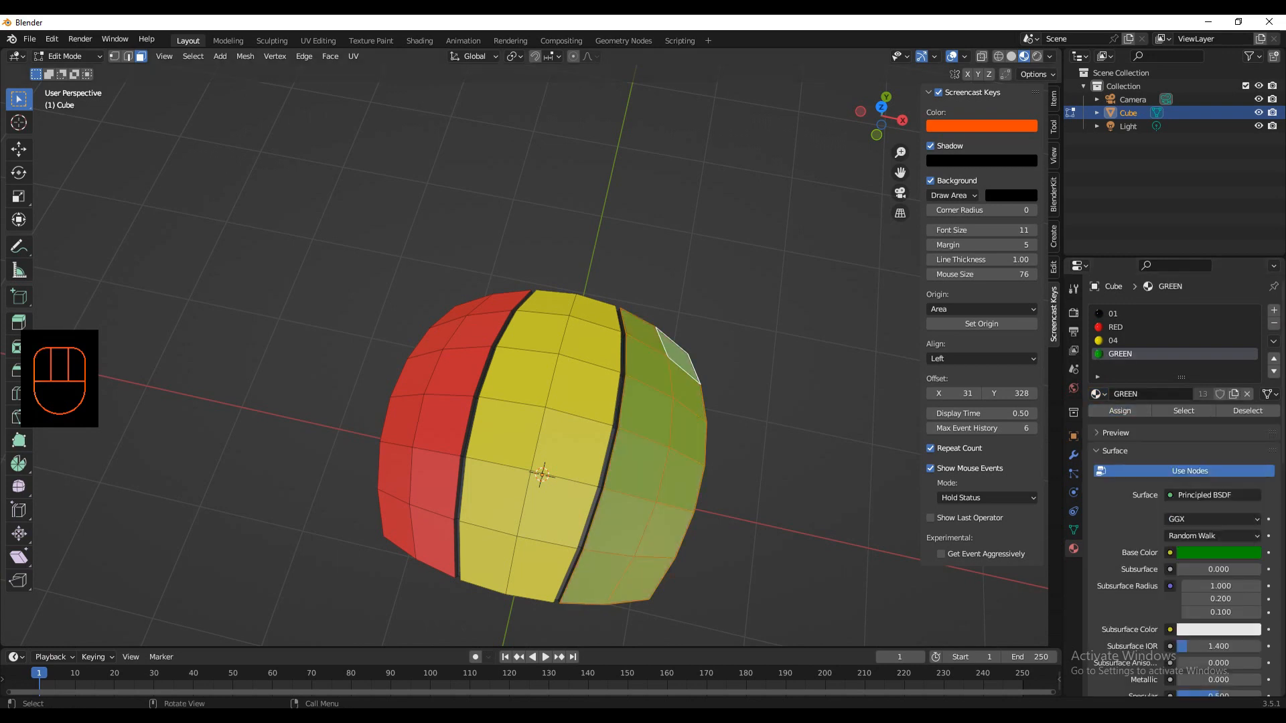
Step: Leave mesh editing of the dome and return to Object Mode
middle_click_drag(556, 375, 563, 428)
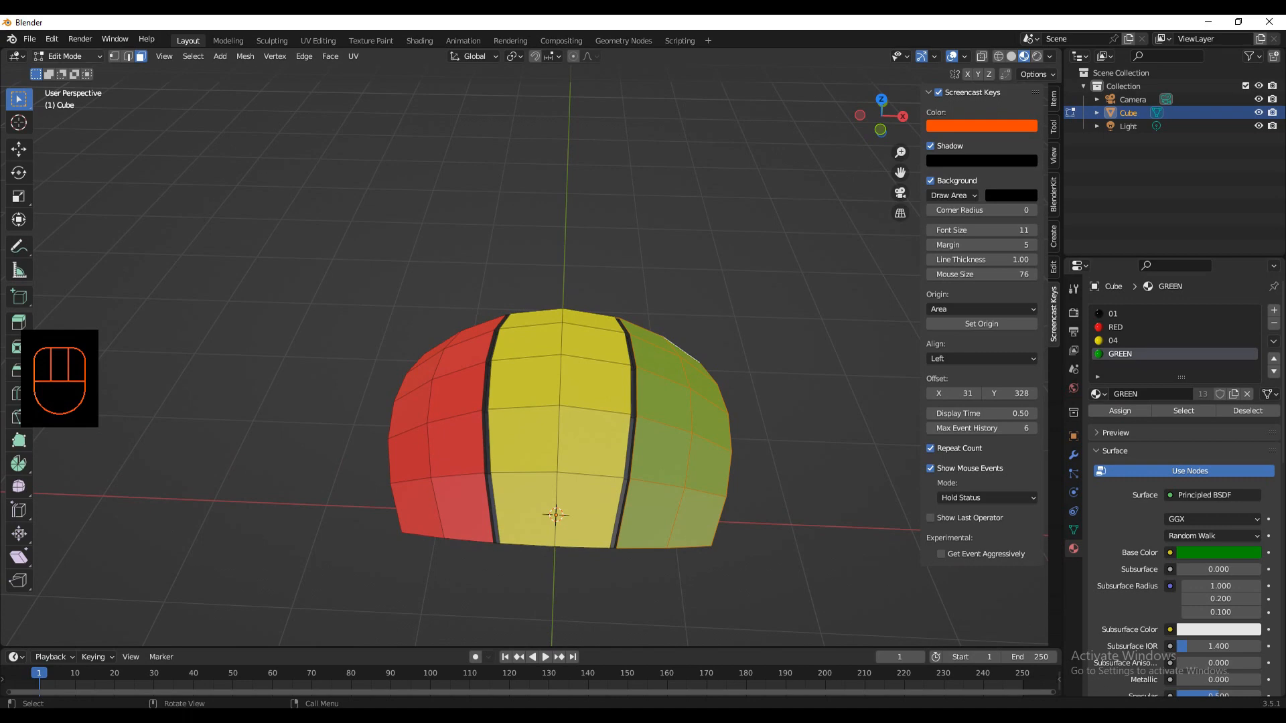
left_click(67, 56)
left_click(67, 71)
scroll(556, 412, "down", 2)
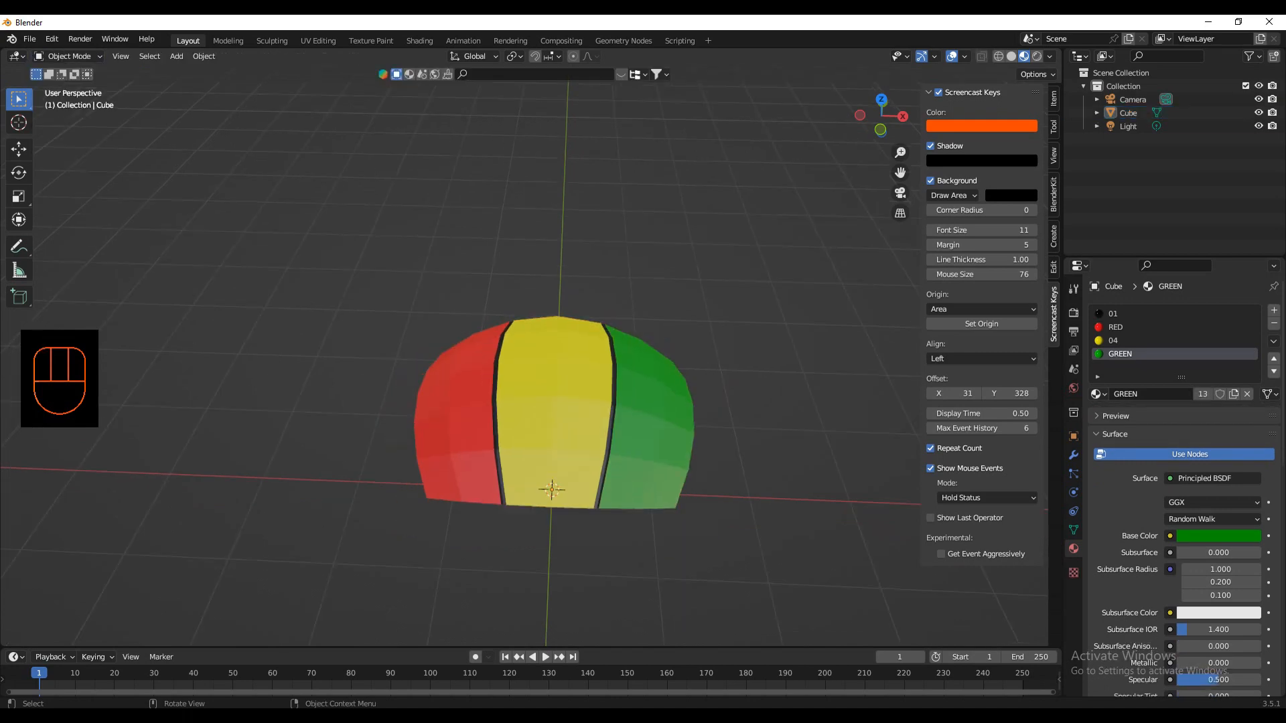
mouse_move(556, 412)
middle_mouse_down()
mouse_move(556, 458)
mouse_move(481, 472)
middle_mouse_up()
key("shift+d")
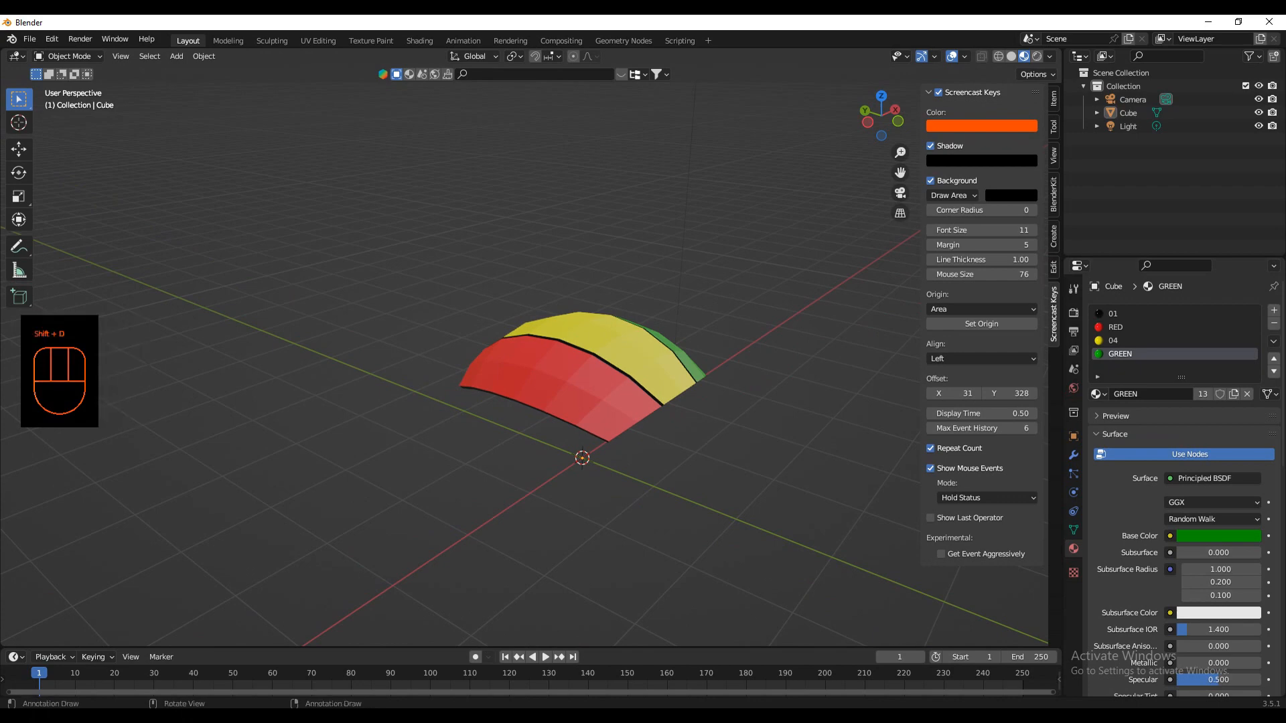
left_click(622, 393)
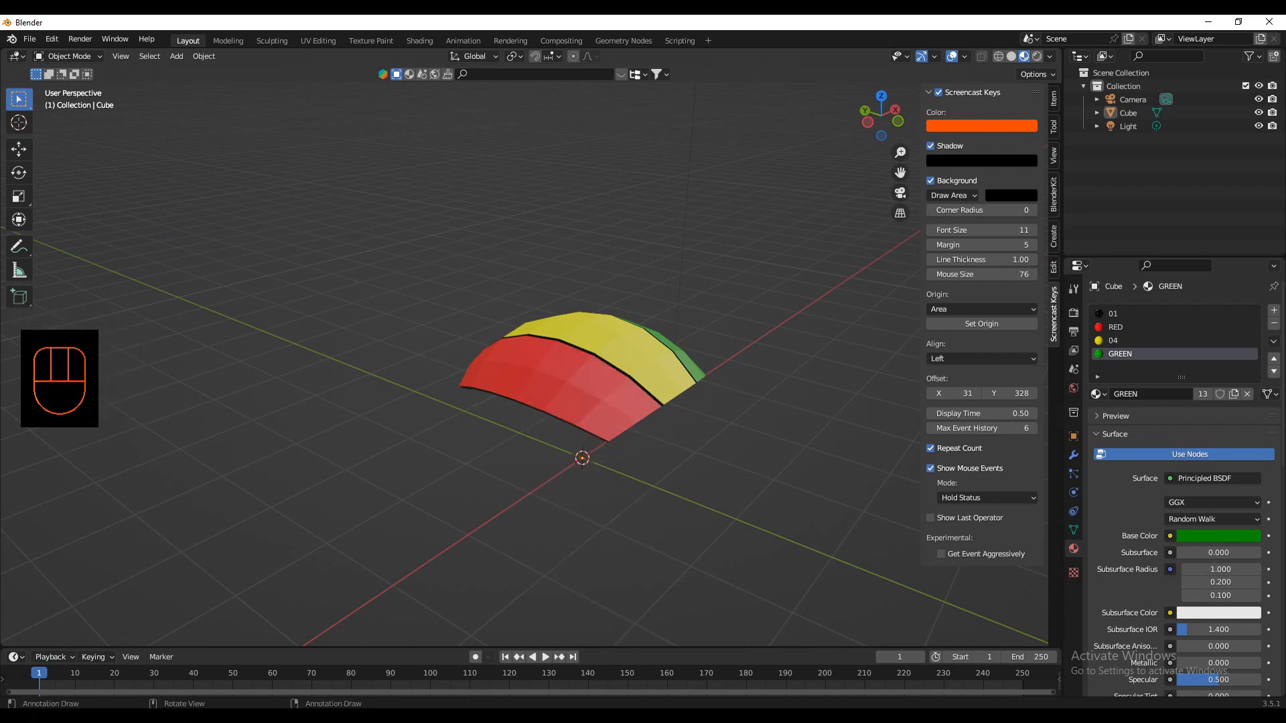
left_click(603, 375)
type("r")
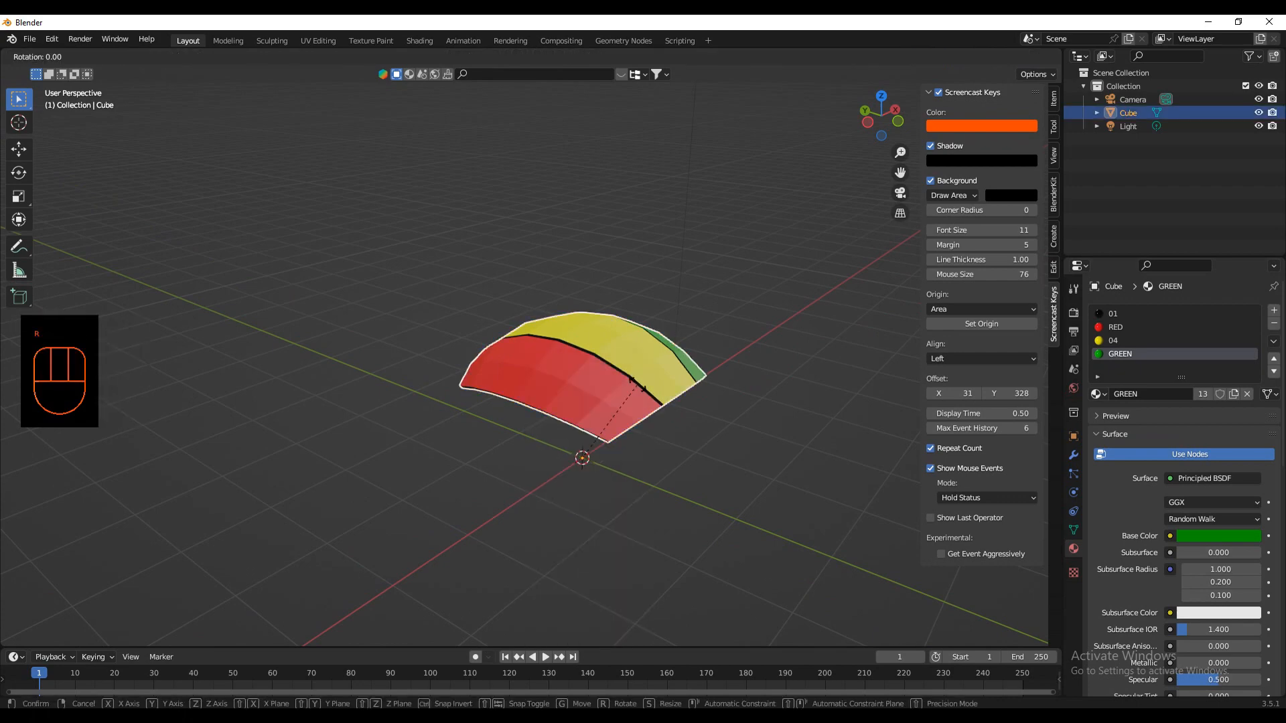
type("x180")
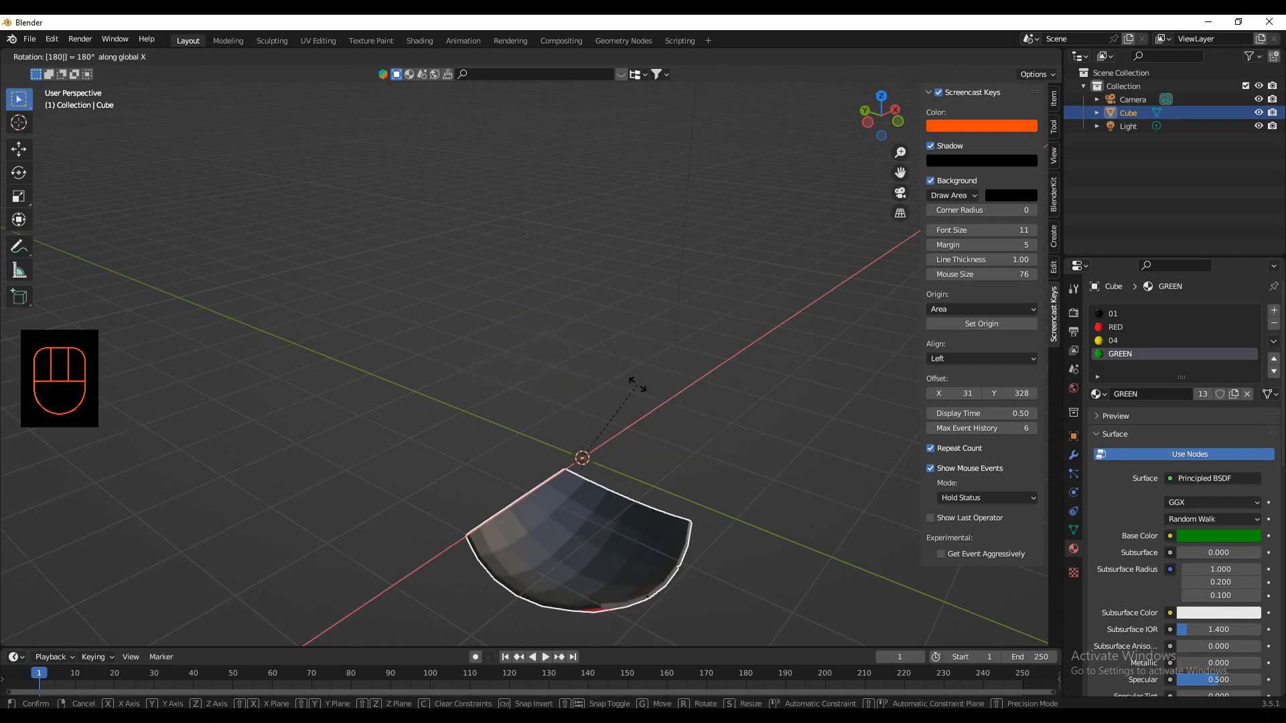
right_click(636, 384)
Step: Duplicate the dome shell in place and rotate the copy 180° about the global X axis
key("shift+d")
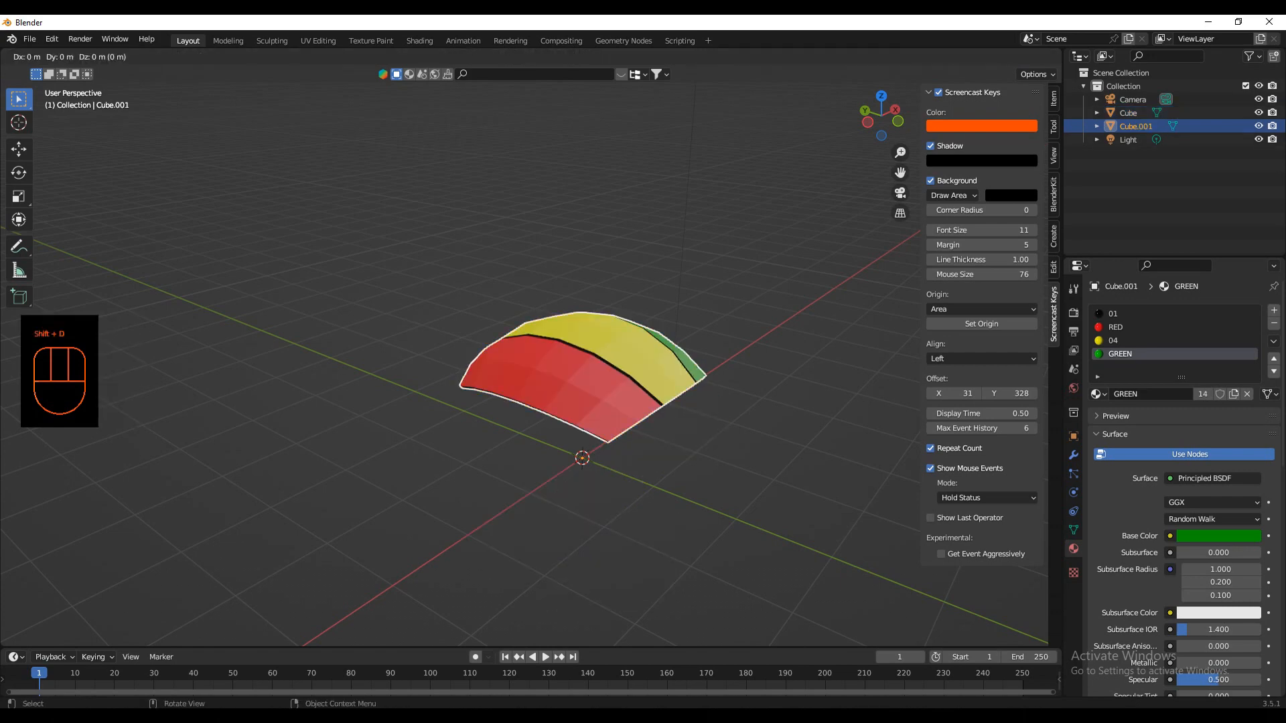
key("Escape")
type("r")
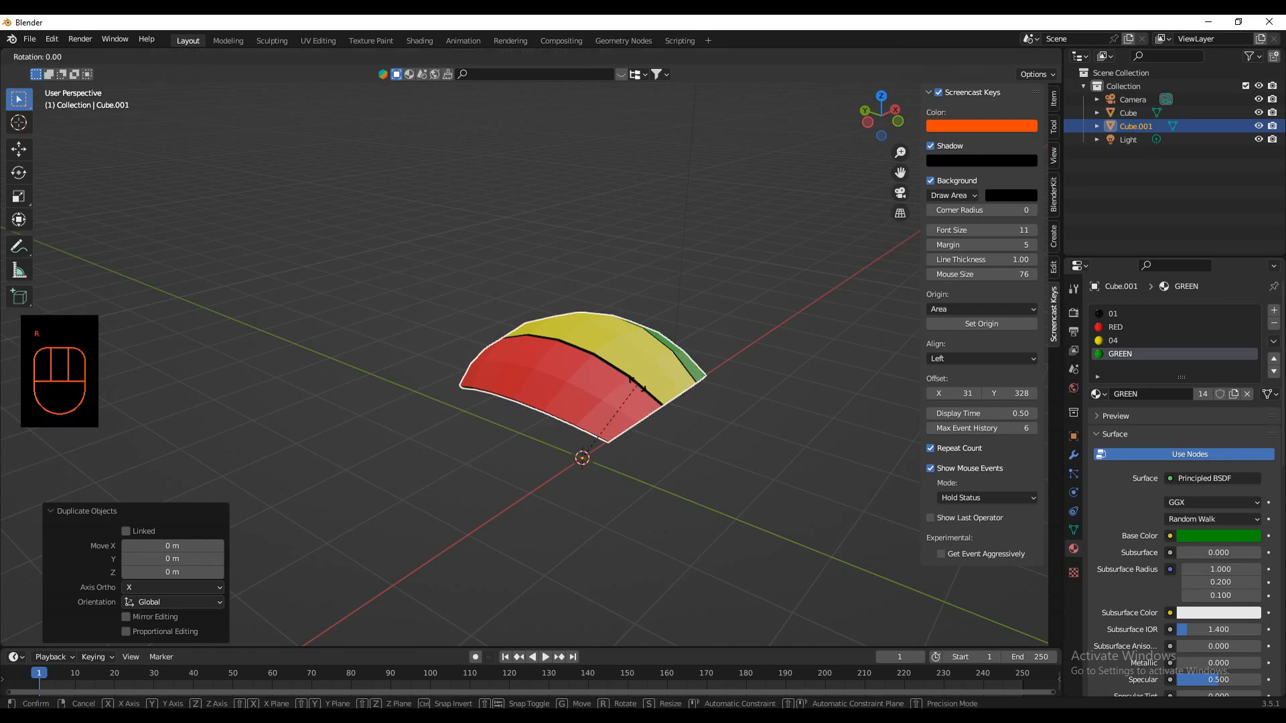
type("x180")
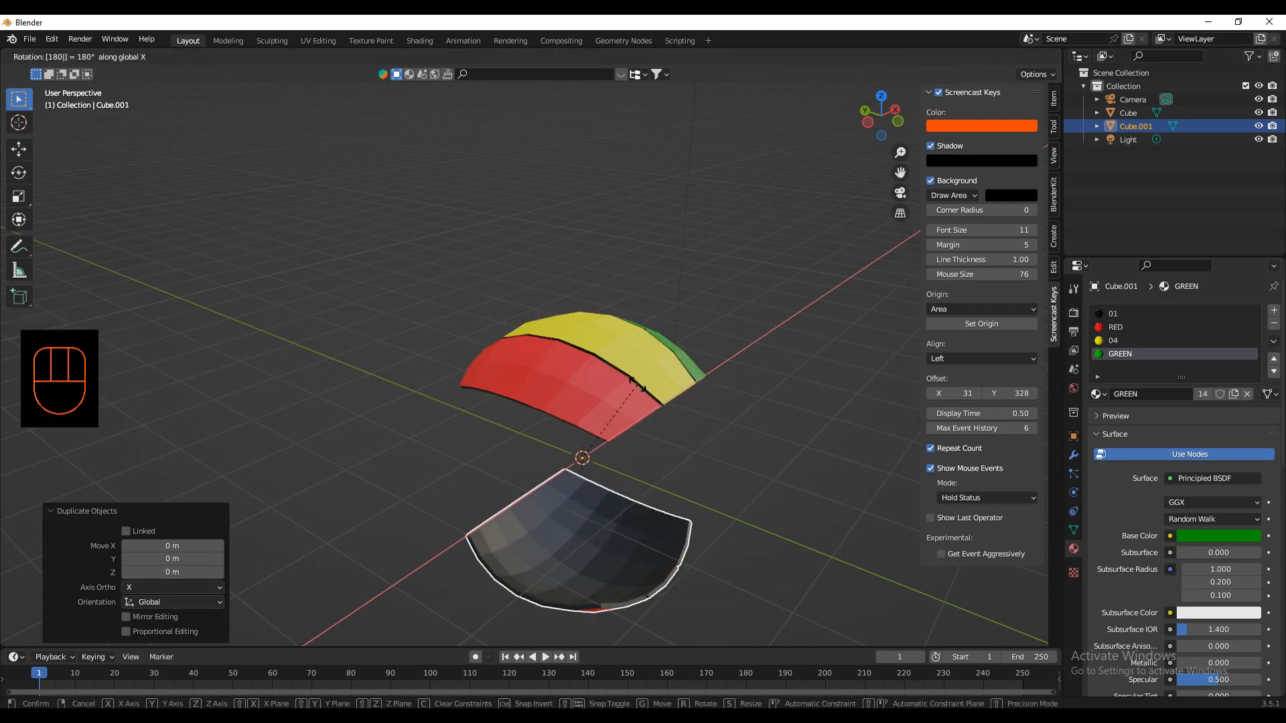
key("Return")
Step: Duplicate the upper shell in place and rotate the copy 90° about the global X axis
mouse_move(670, 301)
middle_mouse_down()
mouse_move(656, 221)
mouse_move(667, 293)
middle_mouse_up()
left_click(582, 342)
key("shift+d")
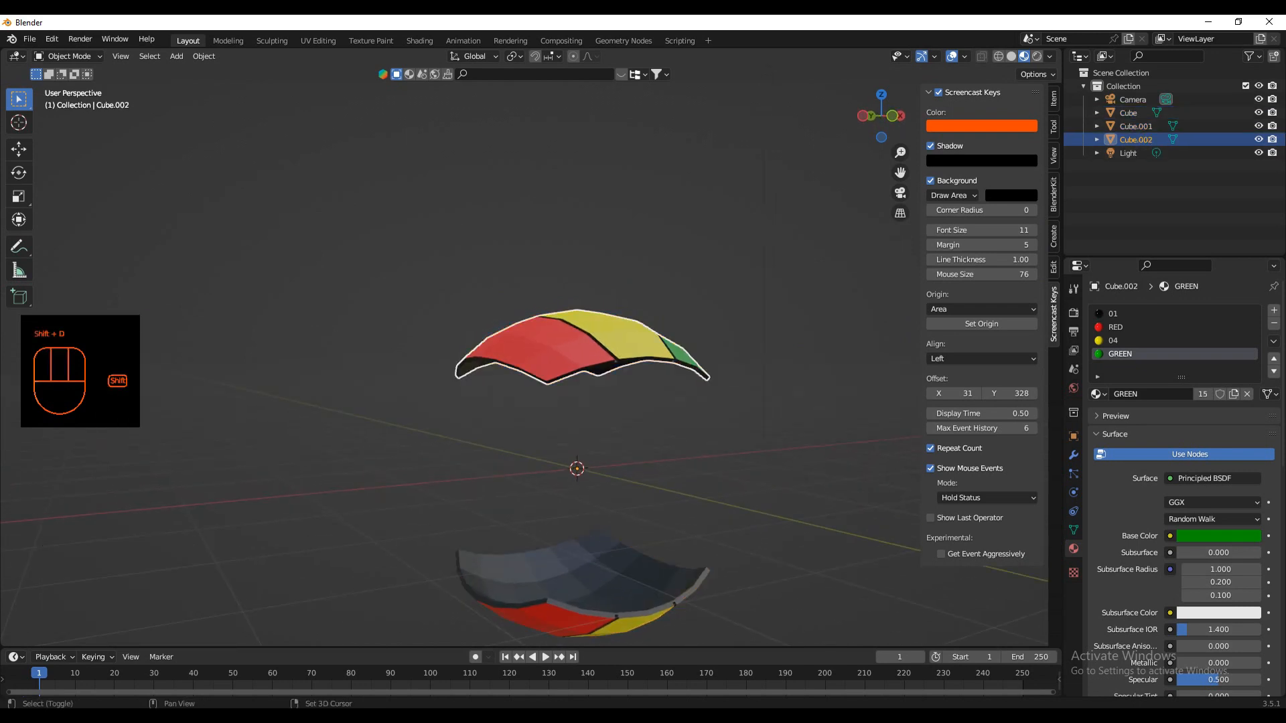
key("Escape")
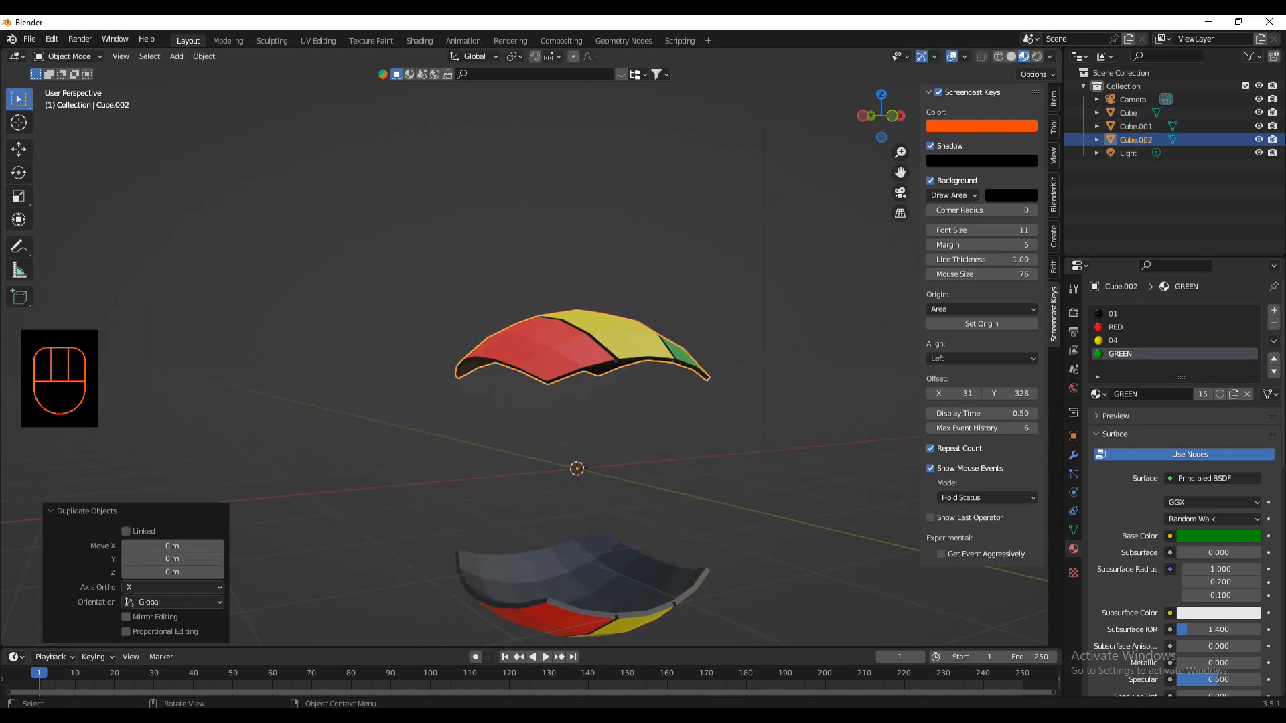
type("rx90")
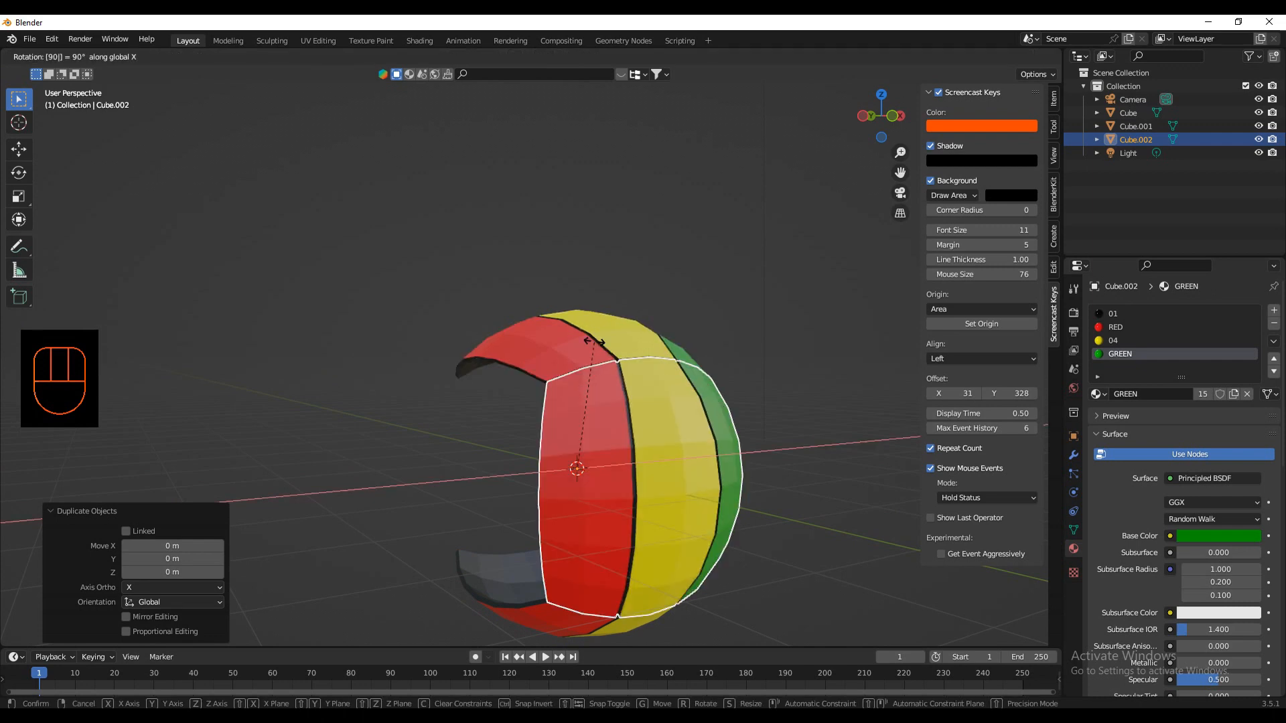
key("Return")
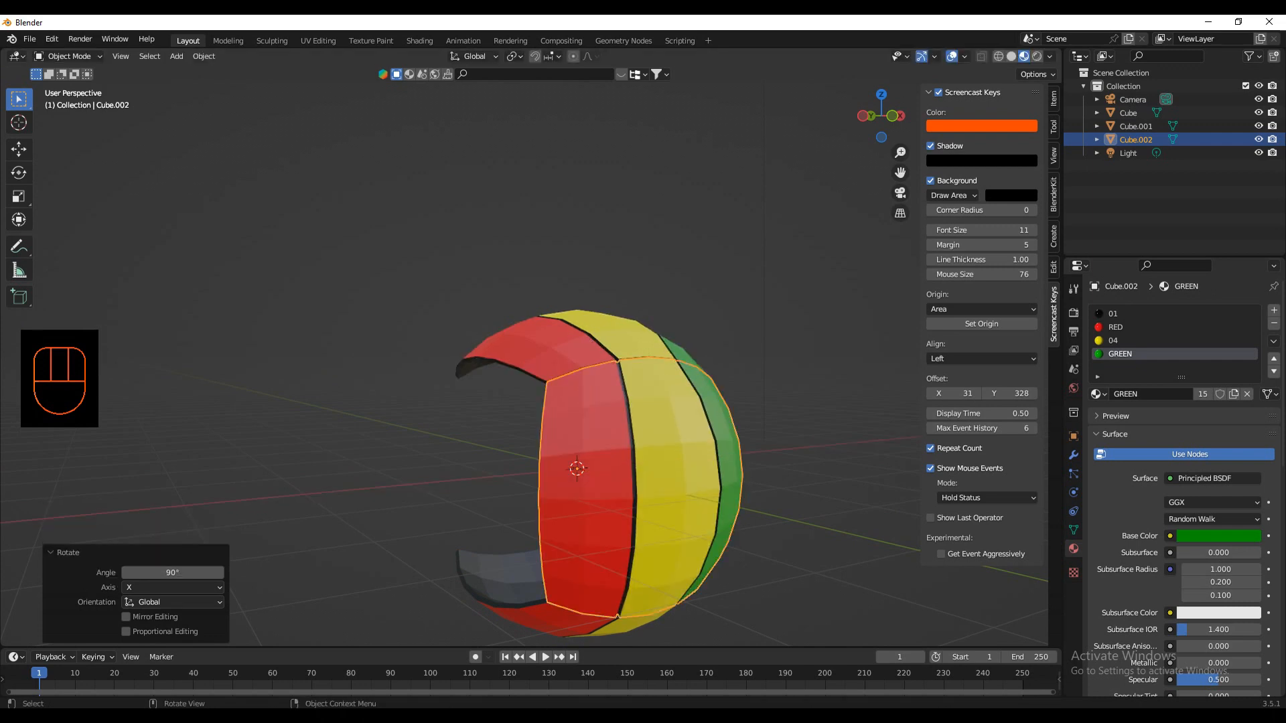
Step: Rotate the new side shell 90° about the global Z axis onto the ball's positive-X side
left_click(644, 456)
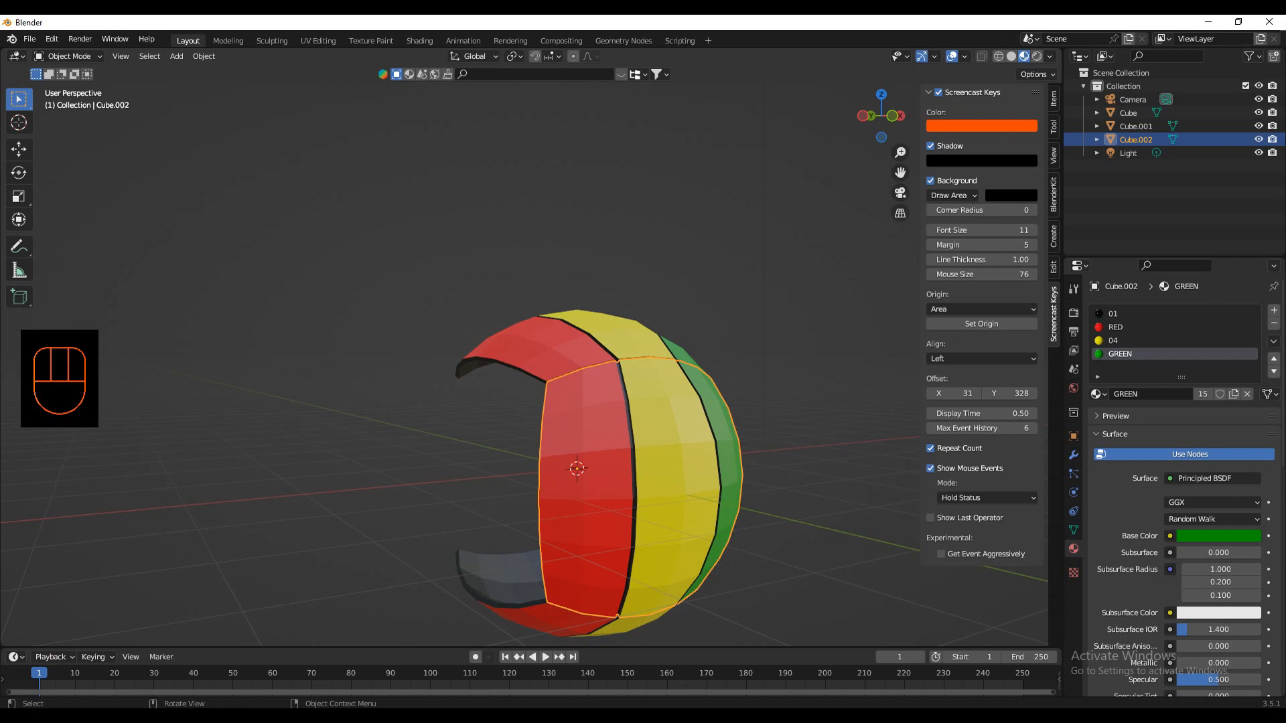
type("rz")
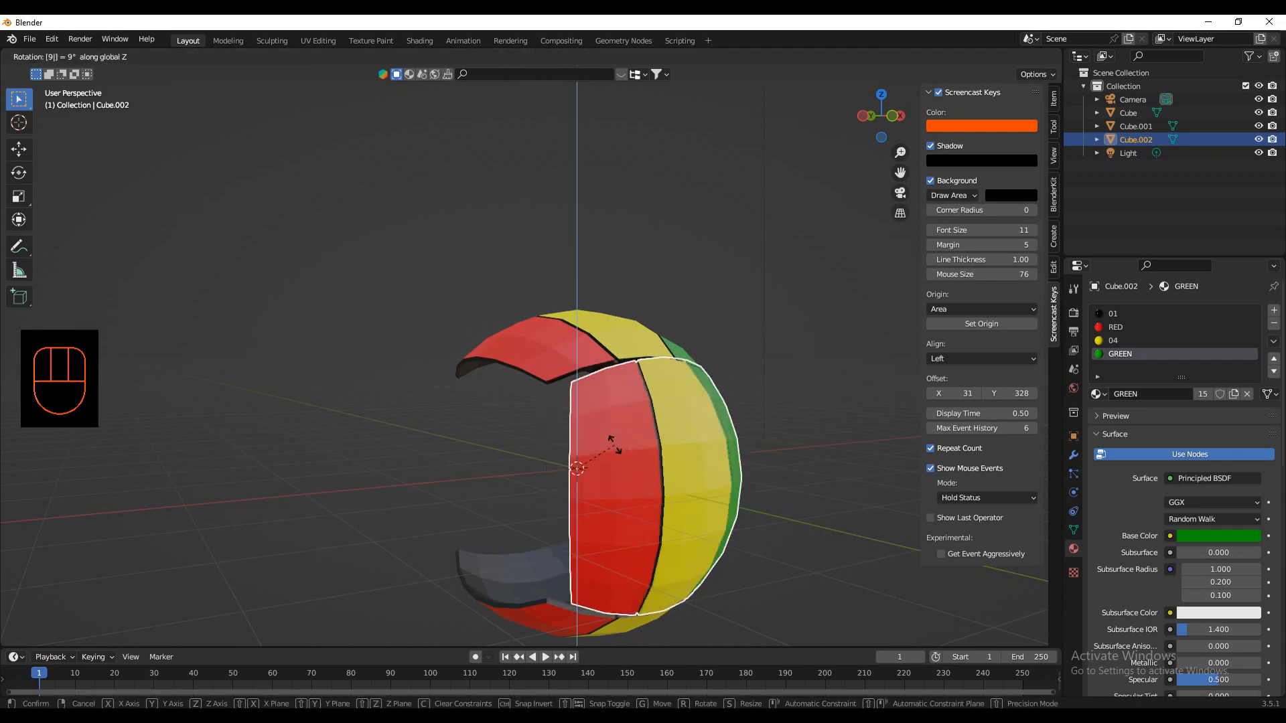
type("90")
key("Return")
Step: Duplicate the positive-X side shell in place and rotate the copy 180° about the global Z axis
middle_click_drag(615, 447, 349, 456)
key("shift+d")
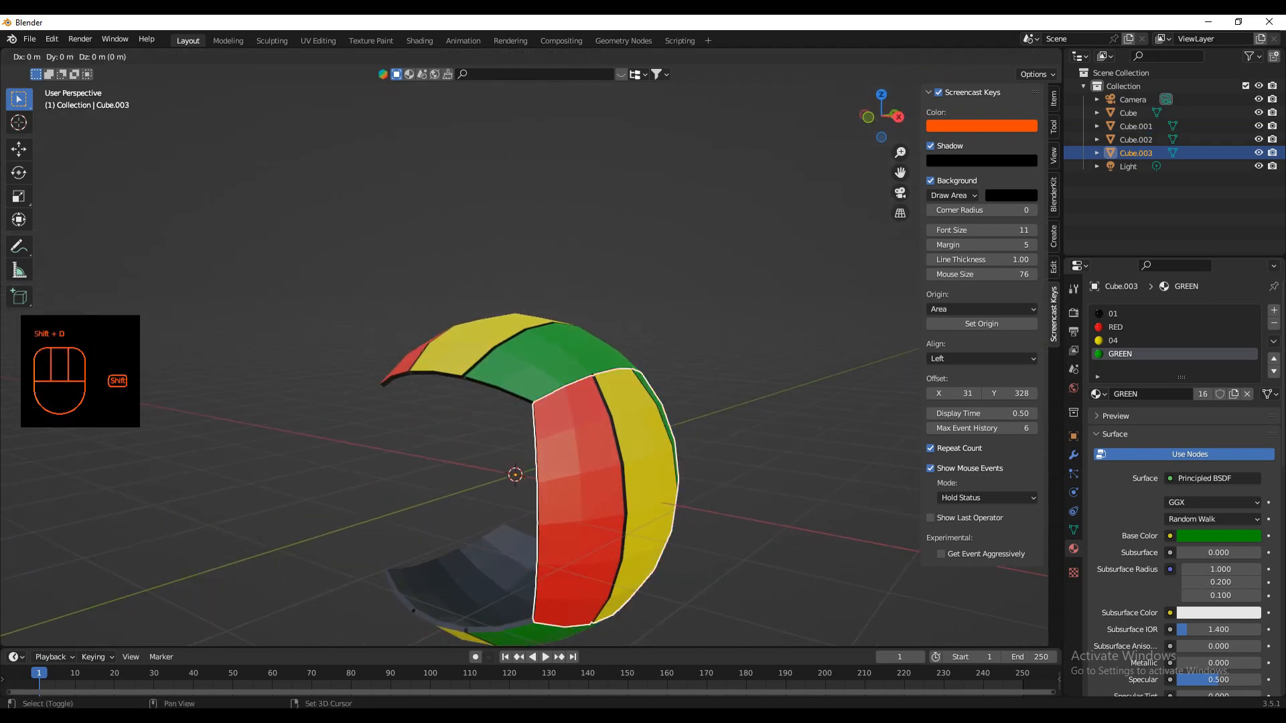
key("Escape")
type("r")
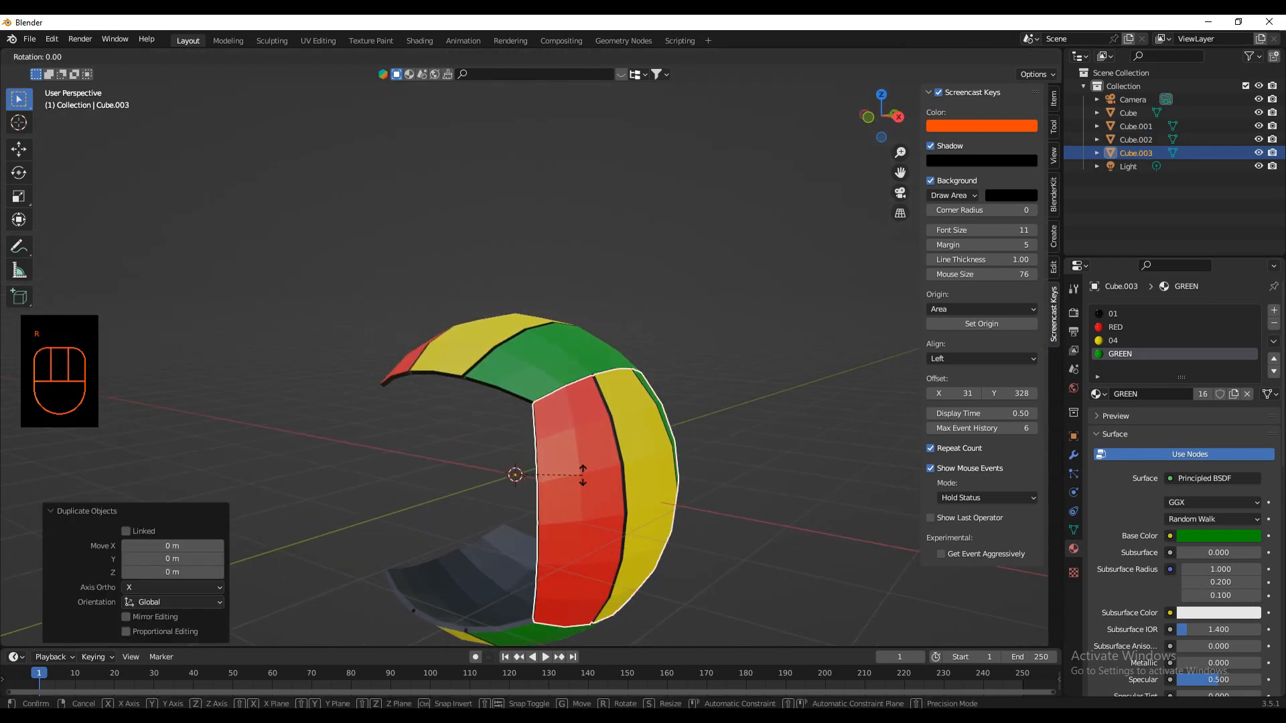
type("z180")
key("Return")
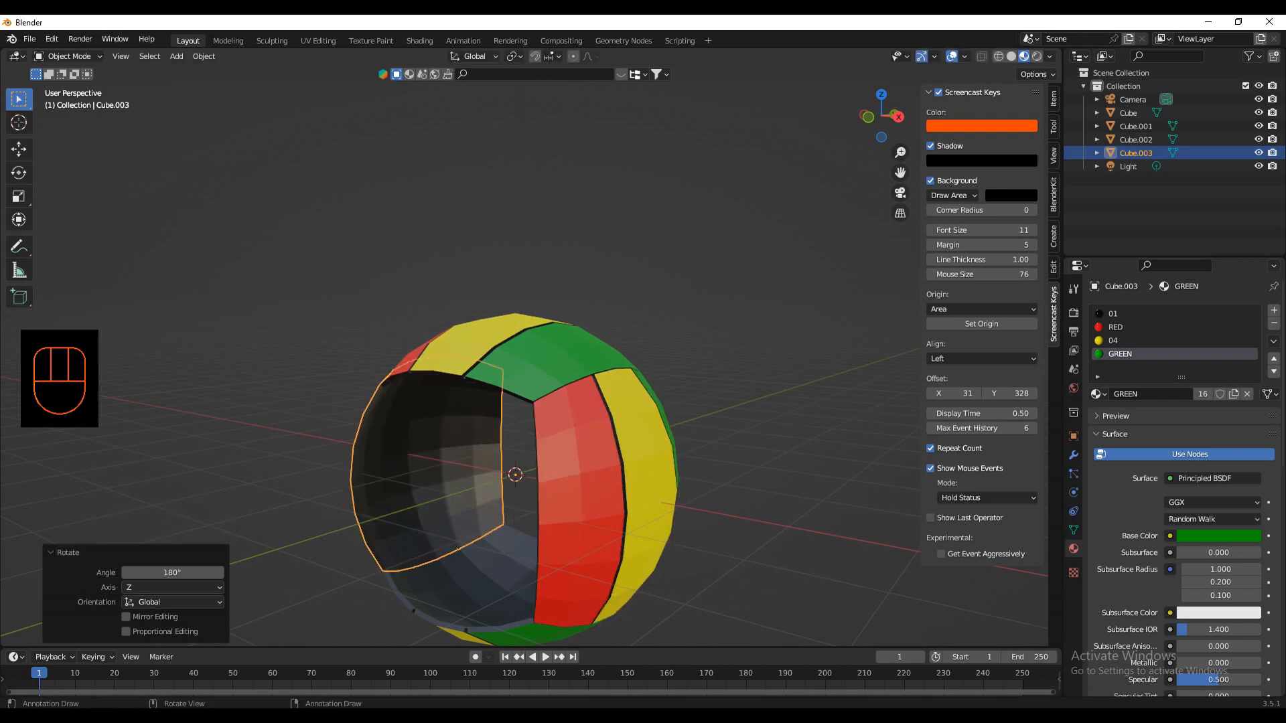
Step: Duplicate the upper shell in place again and rotate the copy 90° about global X onto the open negative-Y side
middle_click_drag(456, 415, 593, 416)
left_click(584, 358)
key("shift+d")
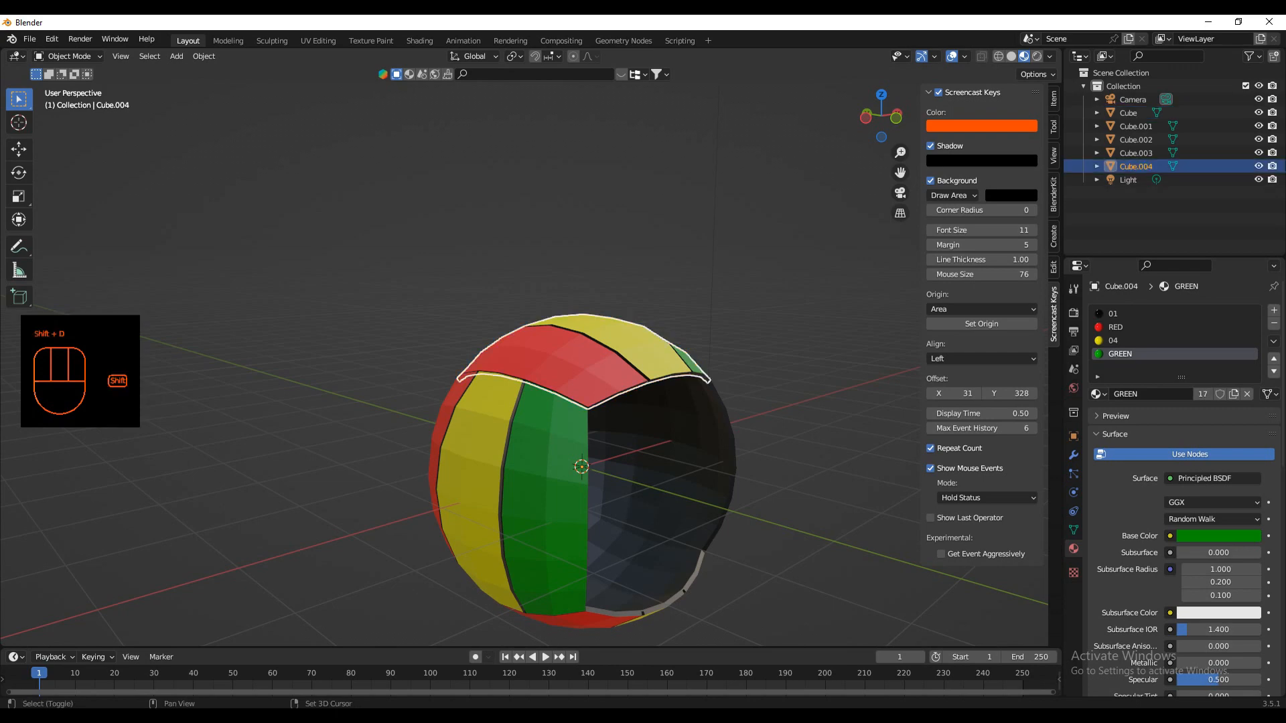
key("Escape")
type("r")
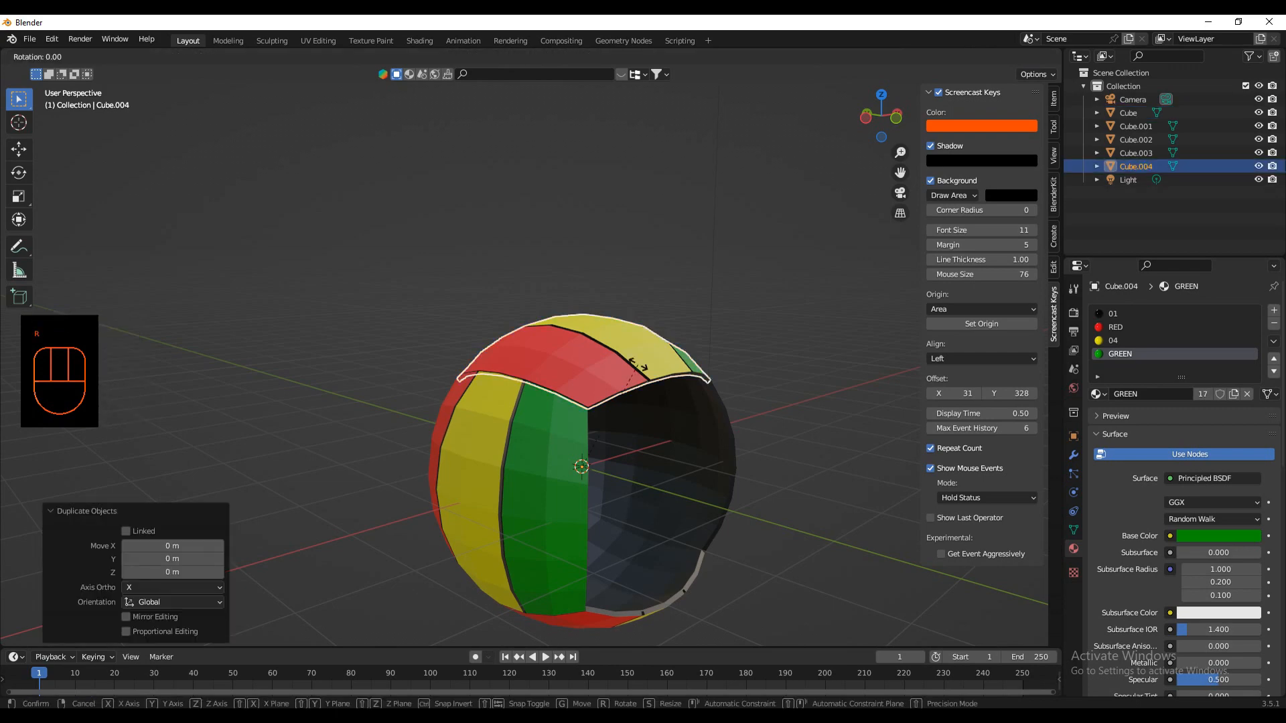
type("y90")
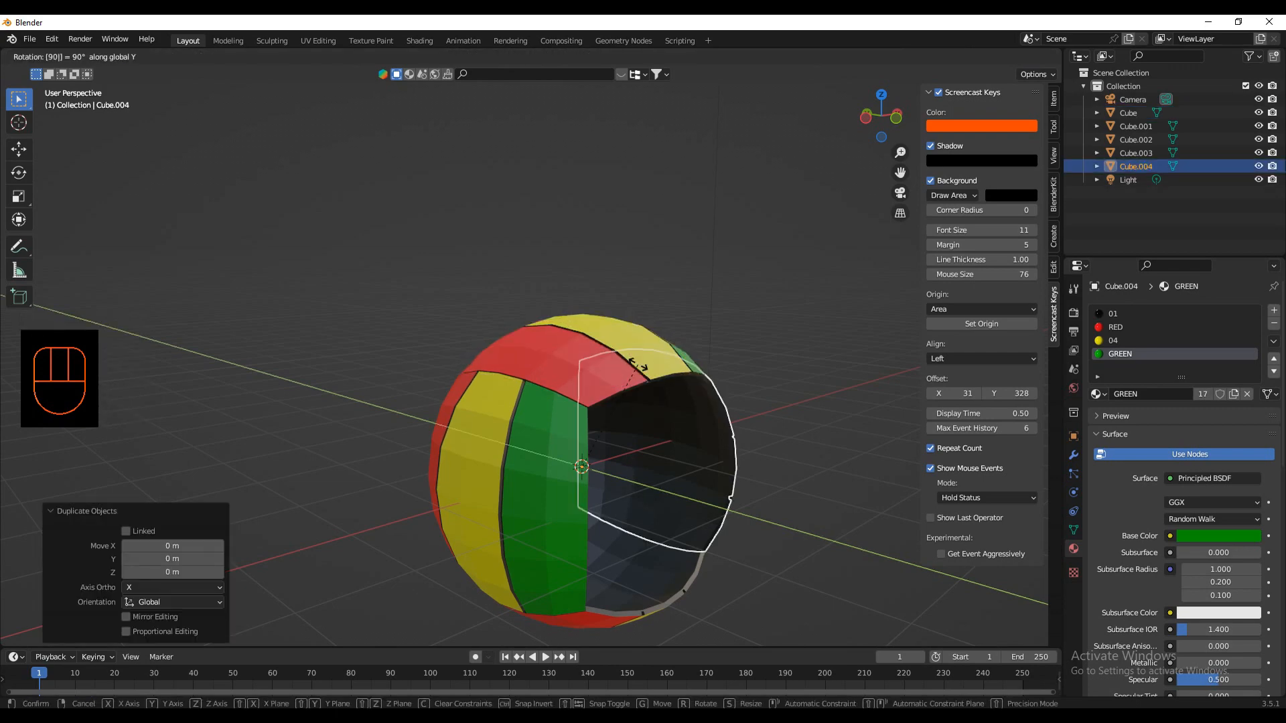
type("z")
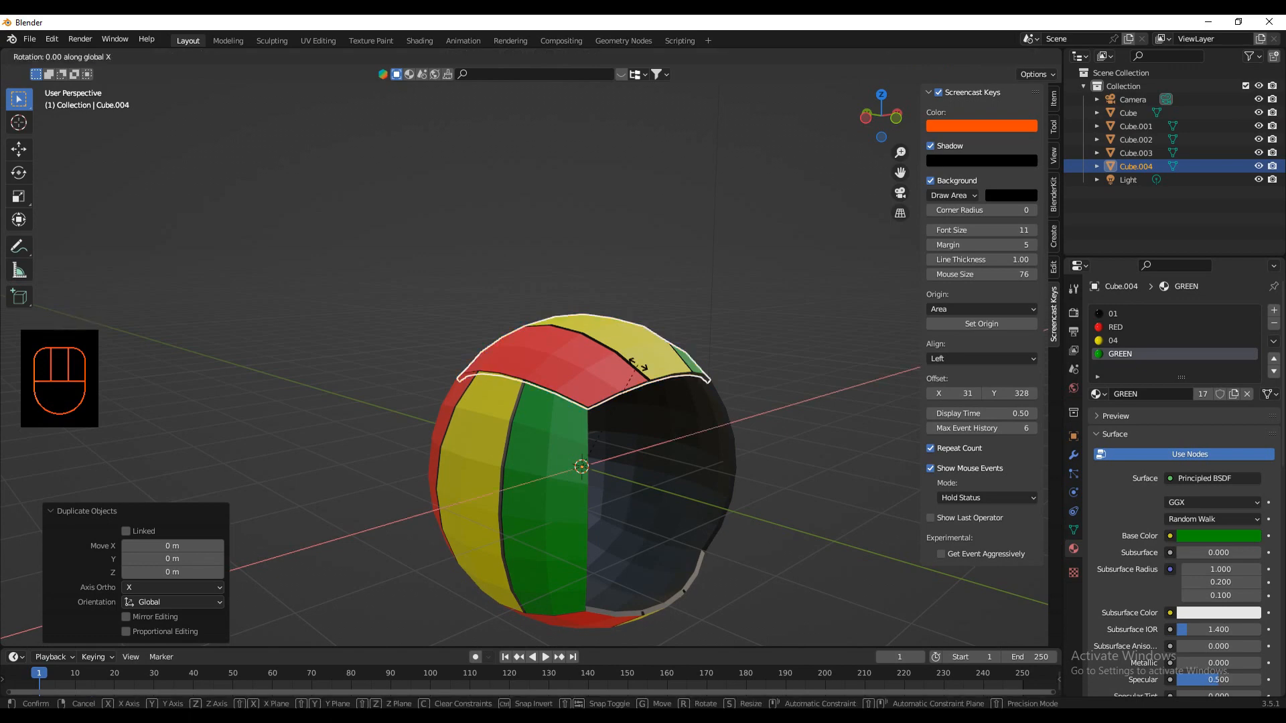
type("x")
key("Return")
middle_click_drag(582, 467, 563, 472)
Step: Rotate the negative-Y side shell 90° about the global Y axis so its coloured panels run horizontally
type("r")
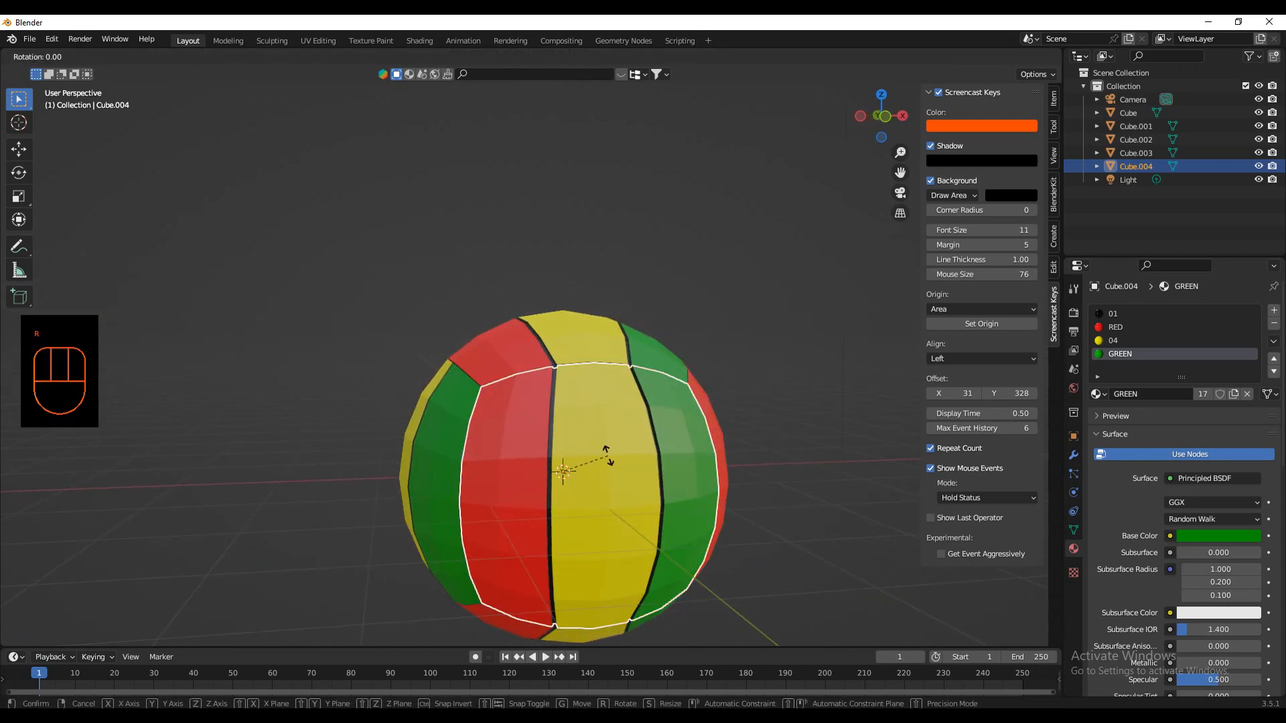
type("x90")
key("BackSpace")
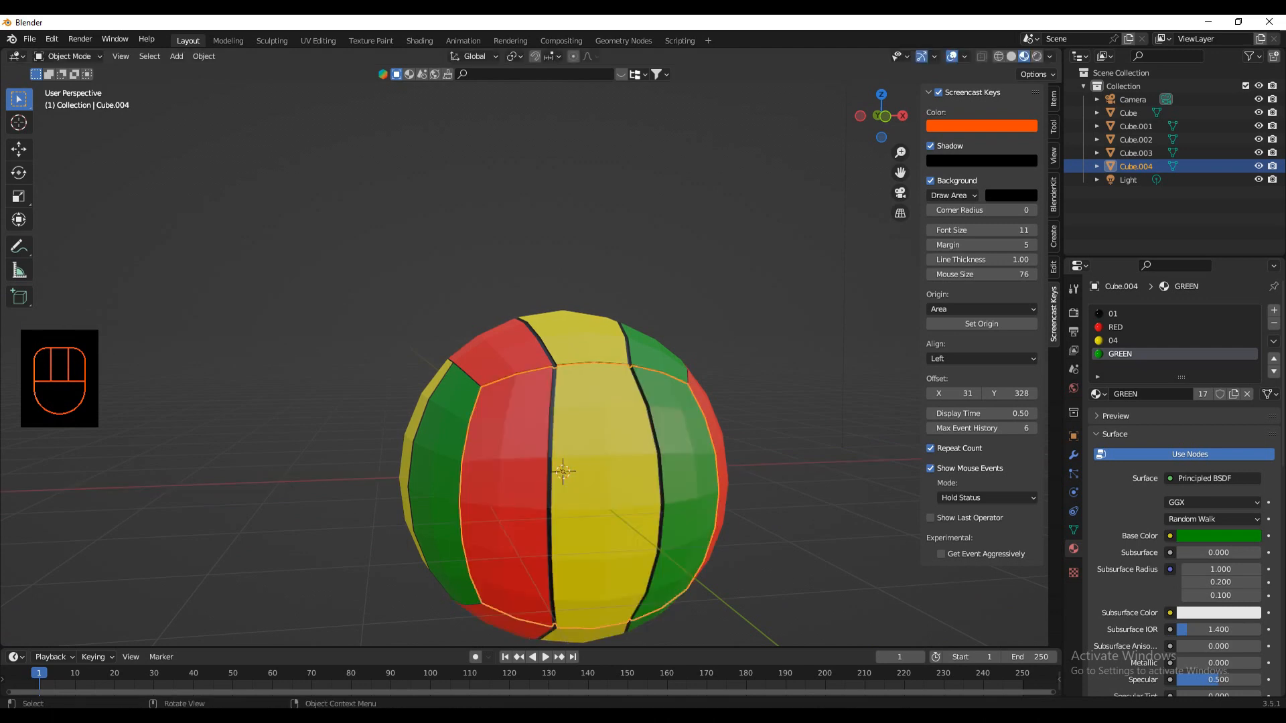
type("z0")
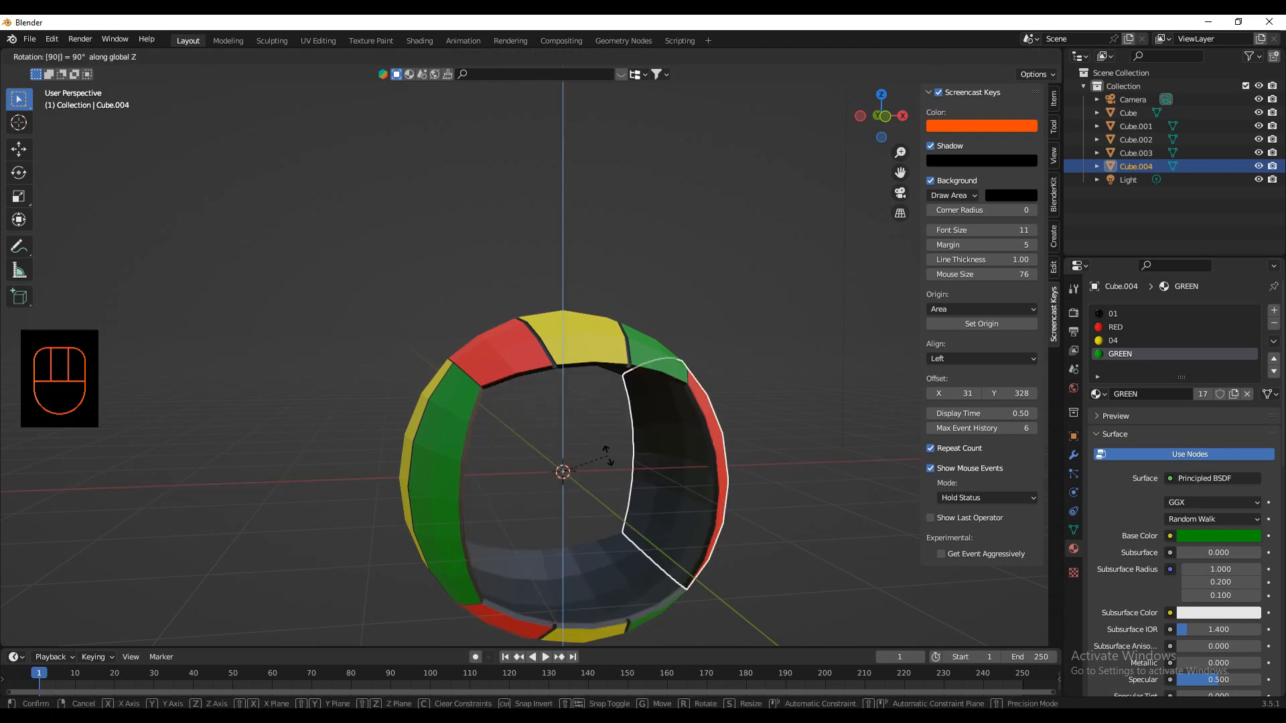
type("z")
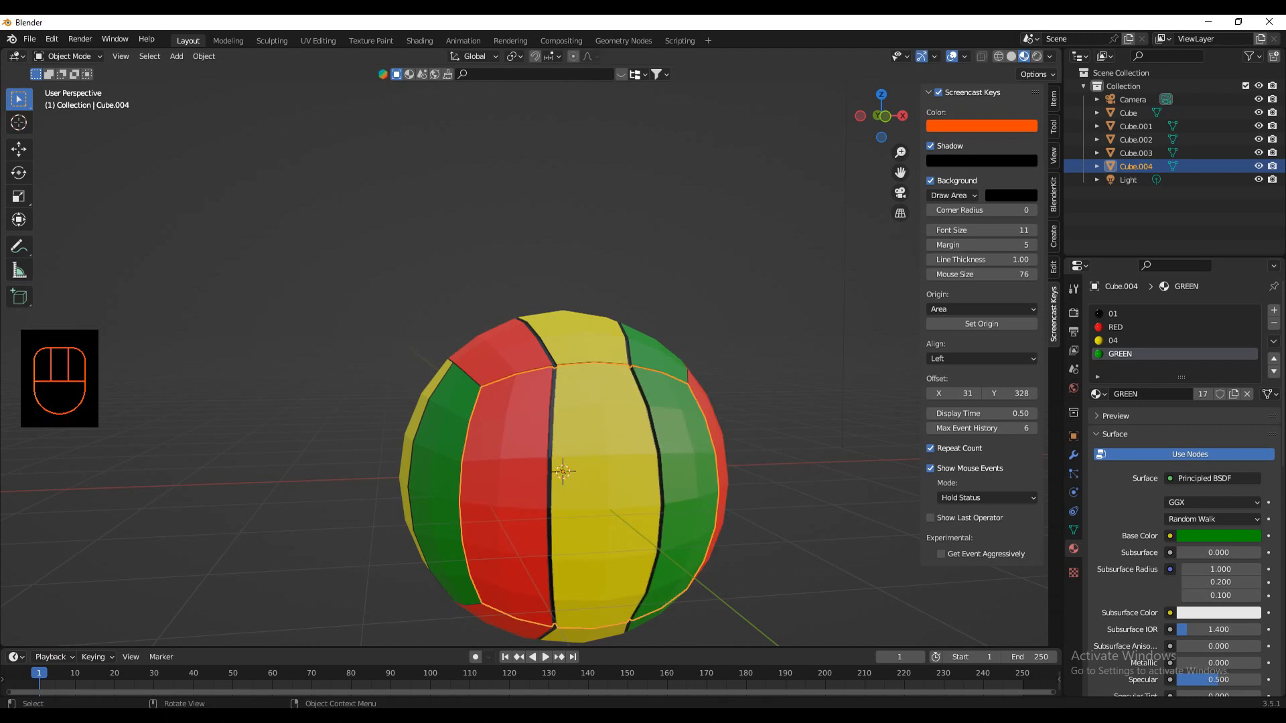
type("y")
key("Return")
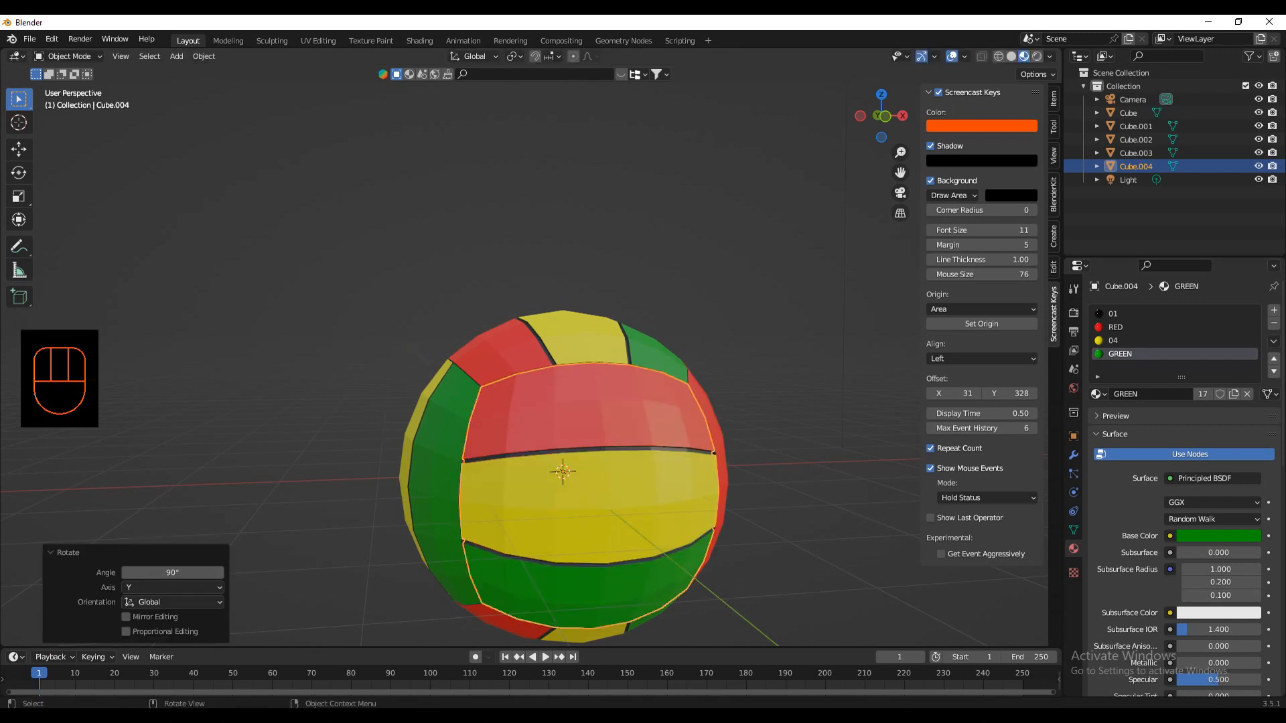
Step: Duplicate the negative-Y side shell in place and rotate the copy 180° about global Z onto the opposite side
middle_click_drag(563, 469, 643, 469)
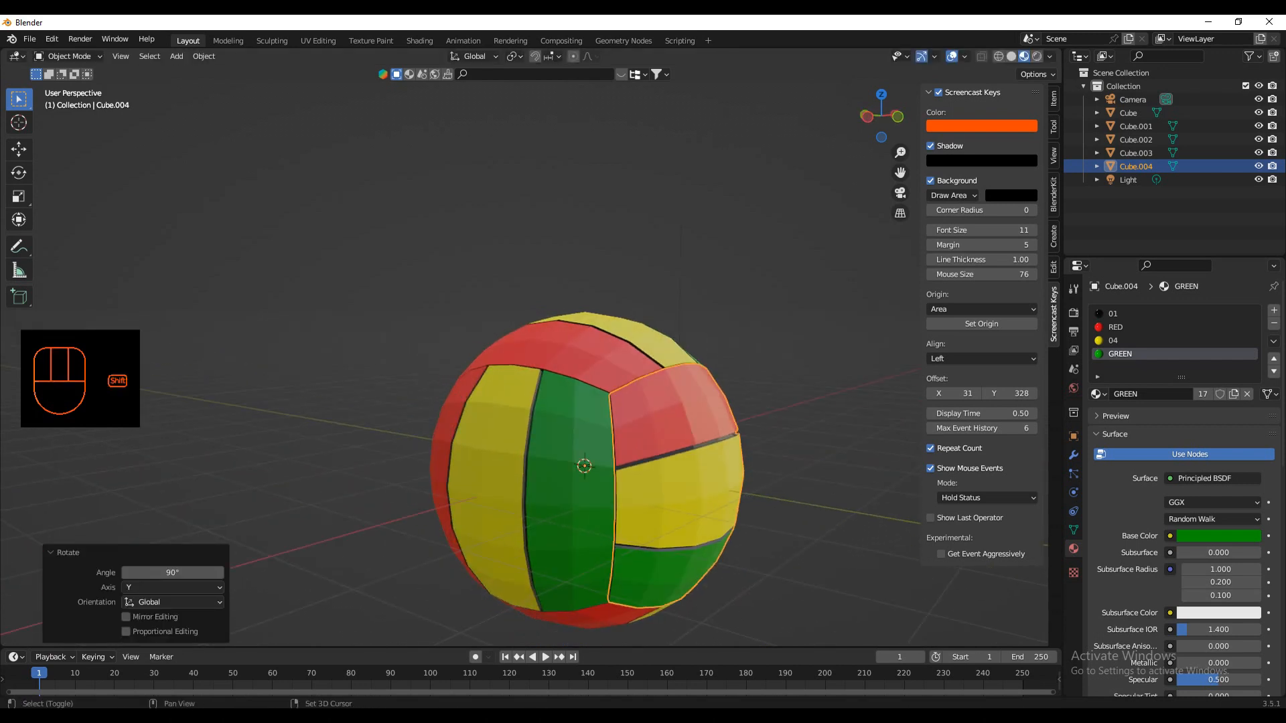
key("shift+d")
key("Escape")
key("r")
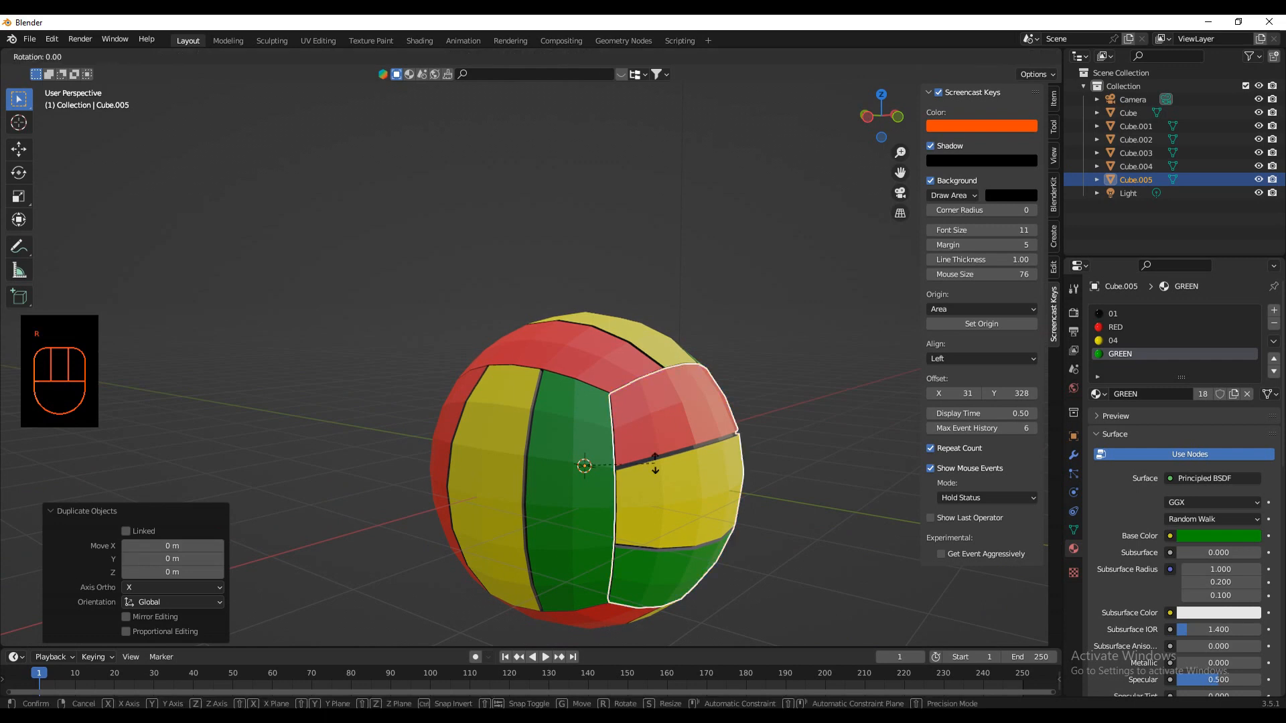
type("z180")
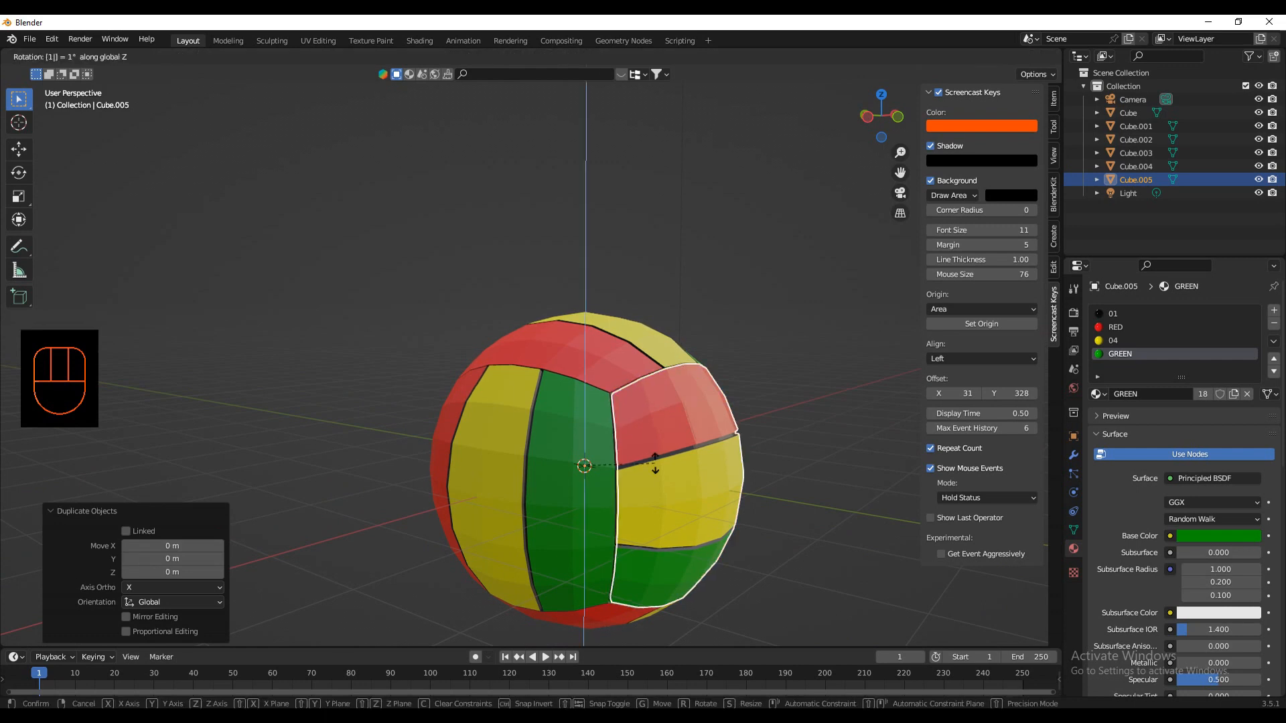
key("Return")
Step: Rotate the ball's bottom shell 180° about the global Z axis
middle_click_drag(469, 402, 620, 418)
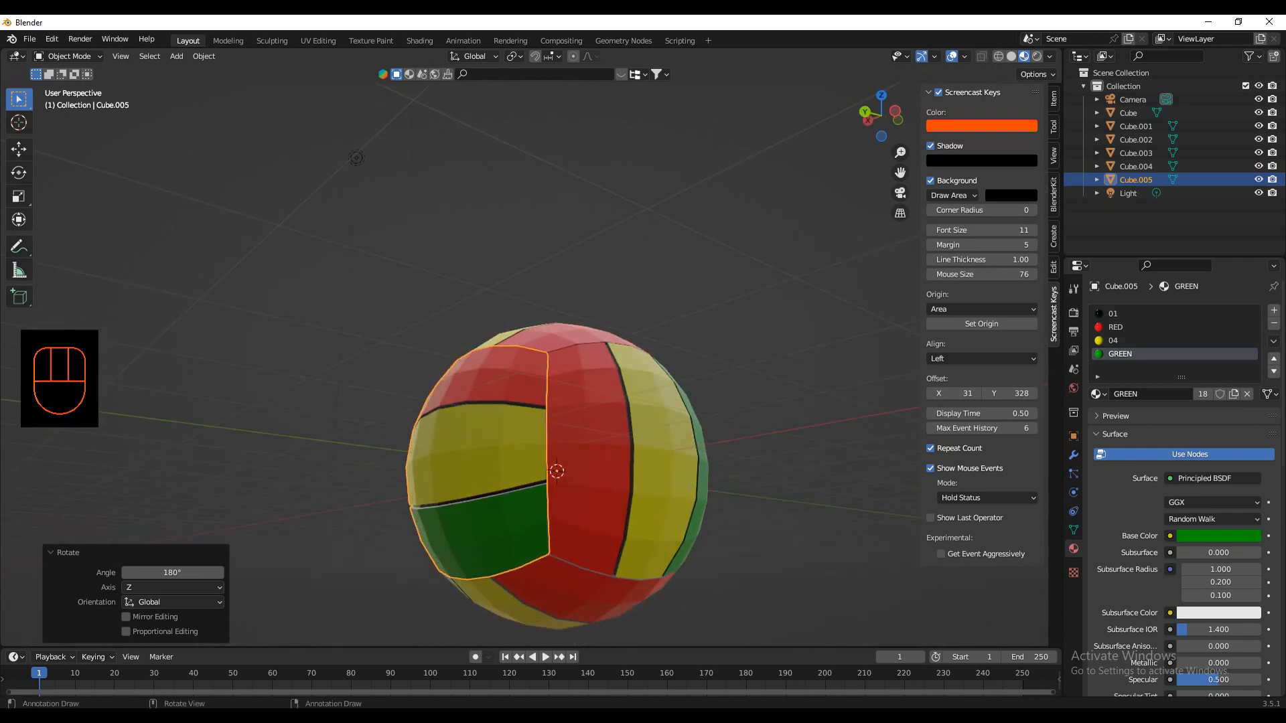
left_click(556, 593)
key("r")
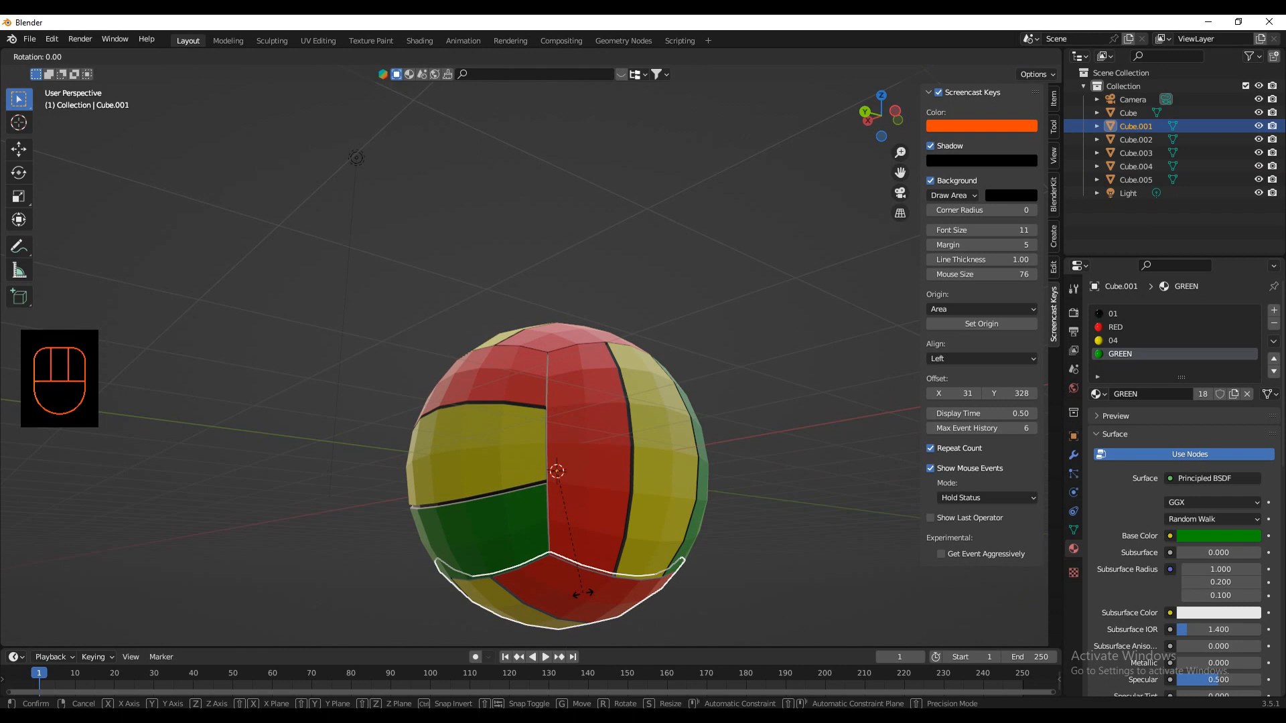
key("z")
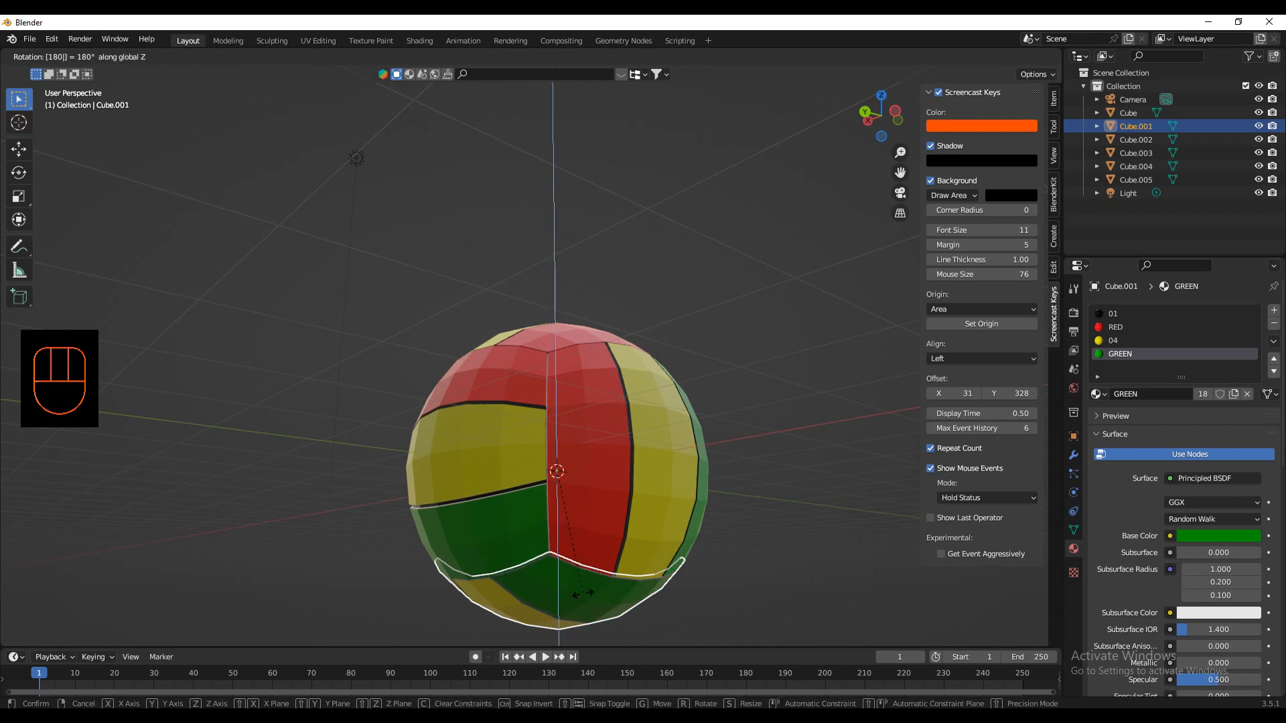
key("Return")
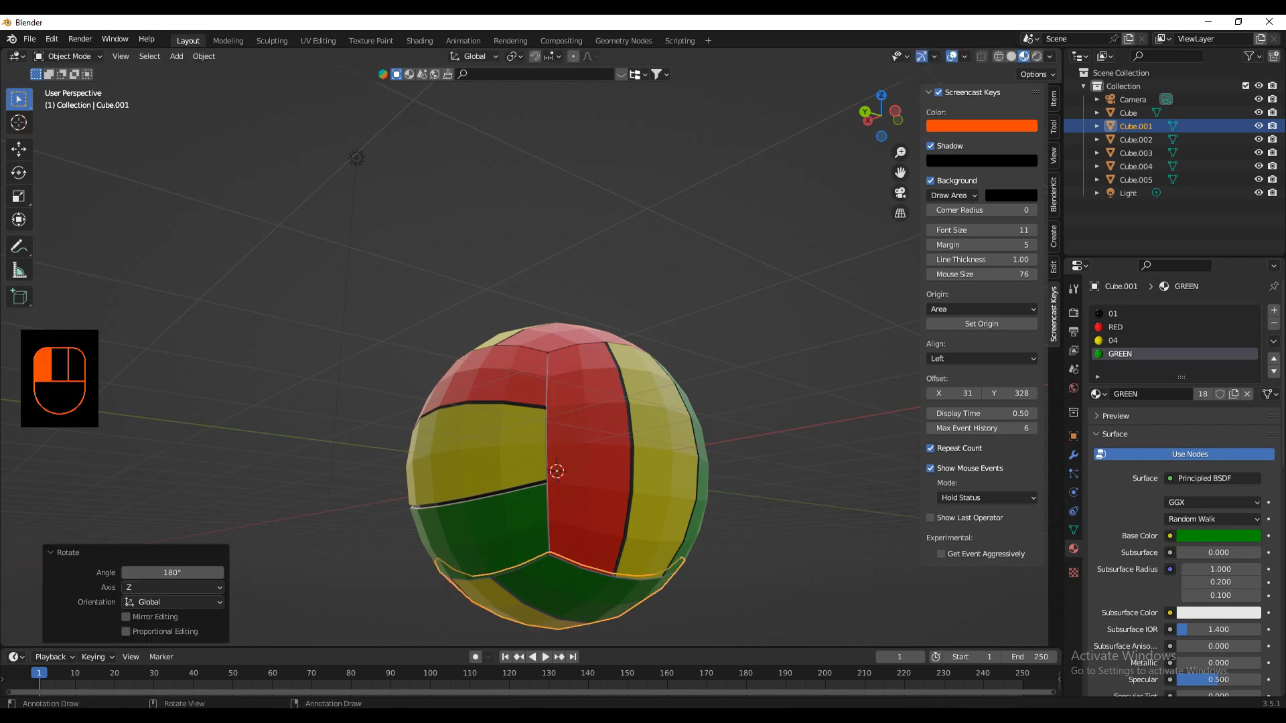
Step: Select all six shells forming the ball together with the light, keeping the negative-Y side shell active
left_click(589, 435)
middle_click_drag(590, 436, 636, 348)
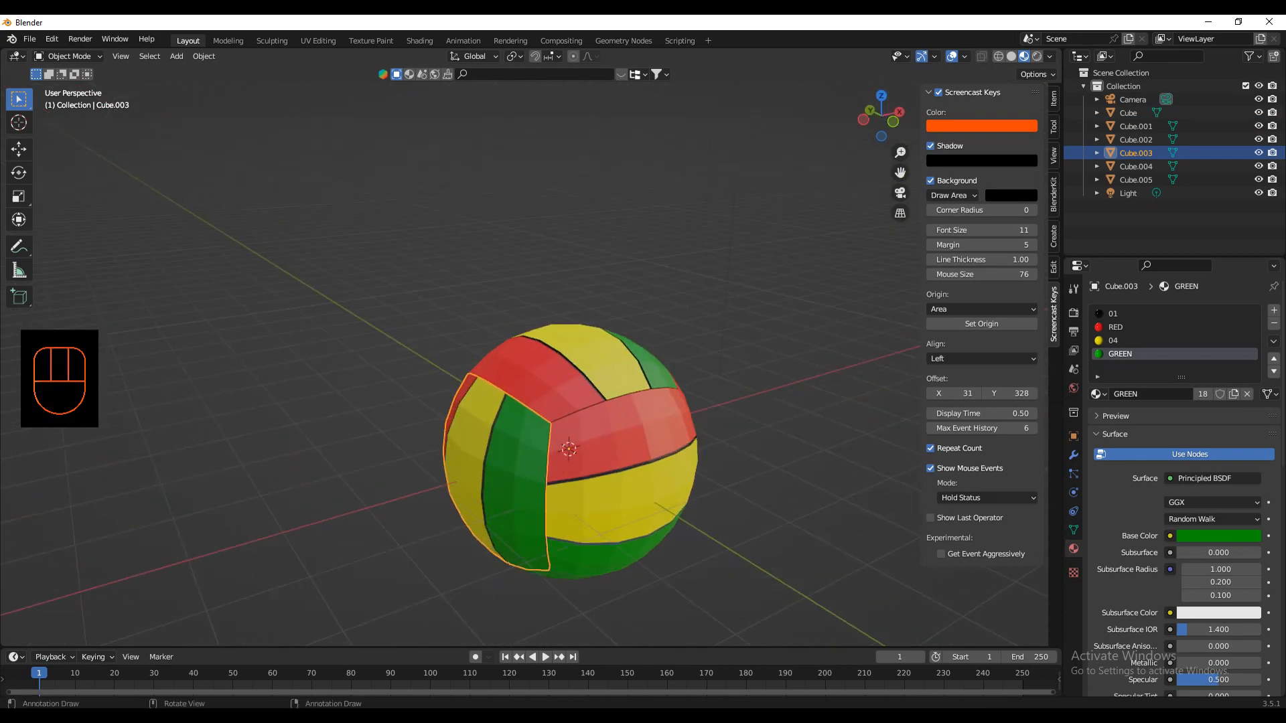
left_click(757, 402)
left_click(623, 462)
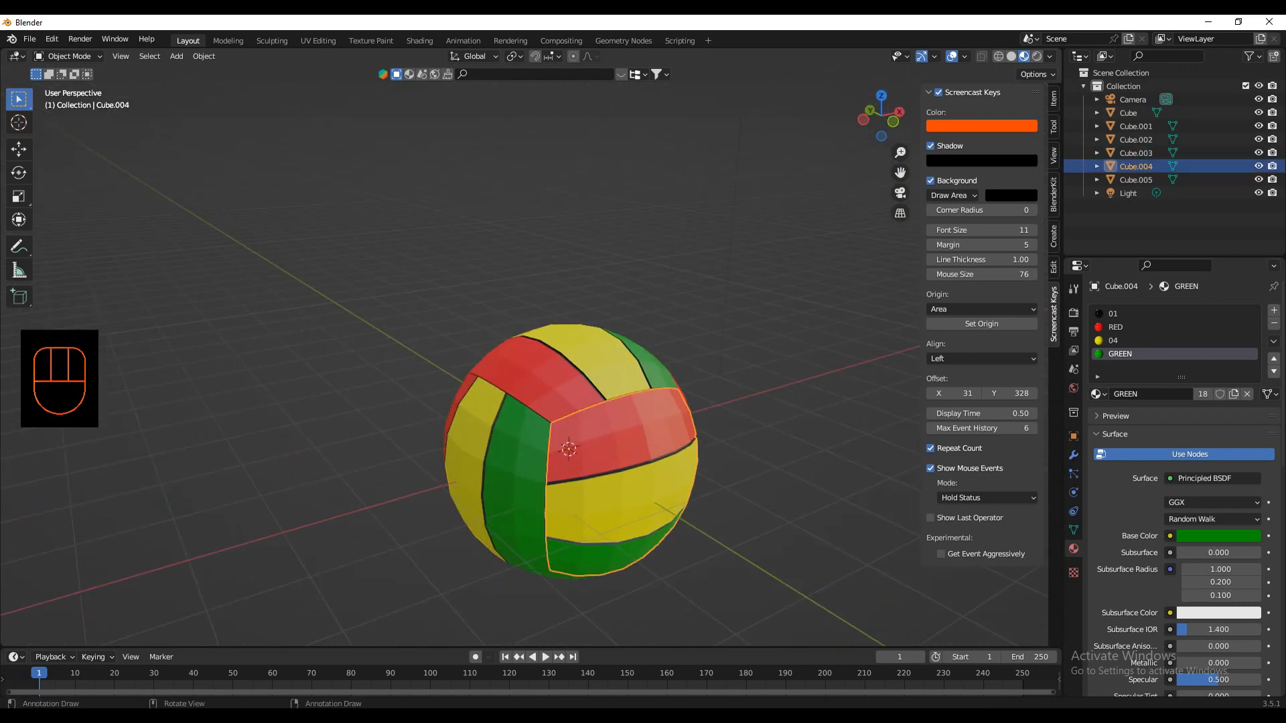
left_click(67, 55)
left_click(67, 56)
left_click_drag(391, 233, 718, 554)
middle_click_drag(718, 554, 556, 503)
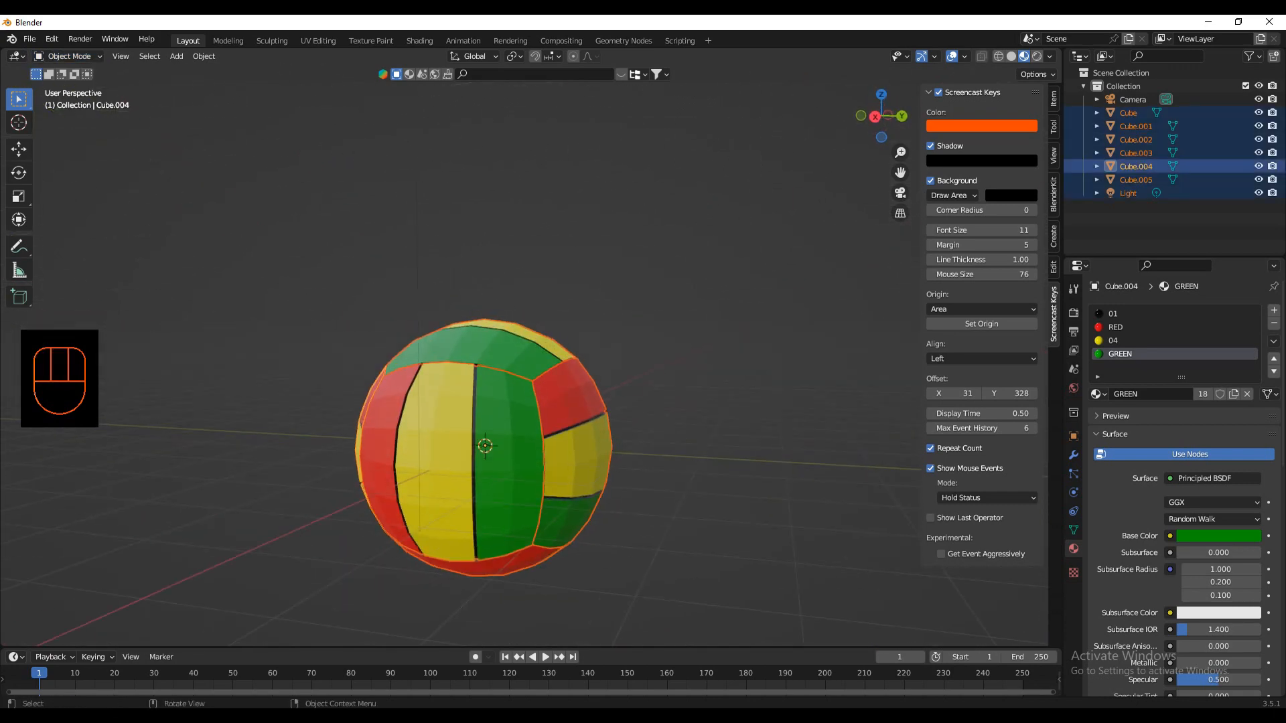
Step: Switch to solid shading, reselect only the six shells without the light, and join them into a single ball object
left_click(1012, 56)
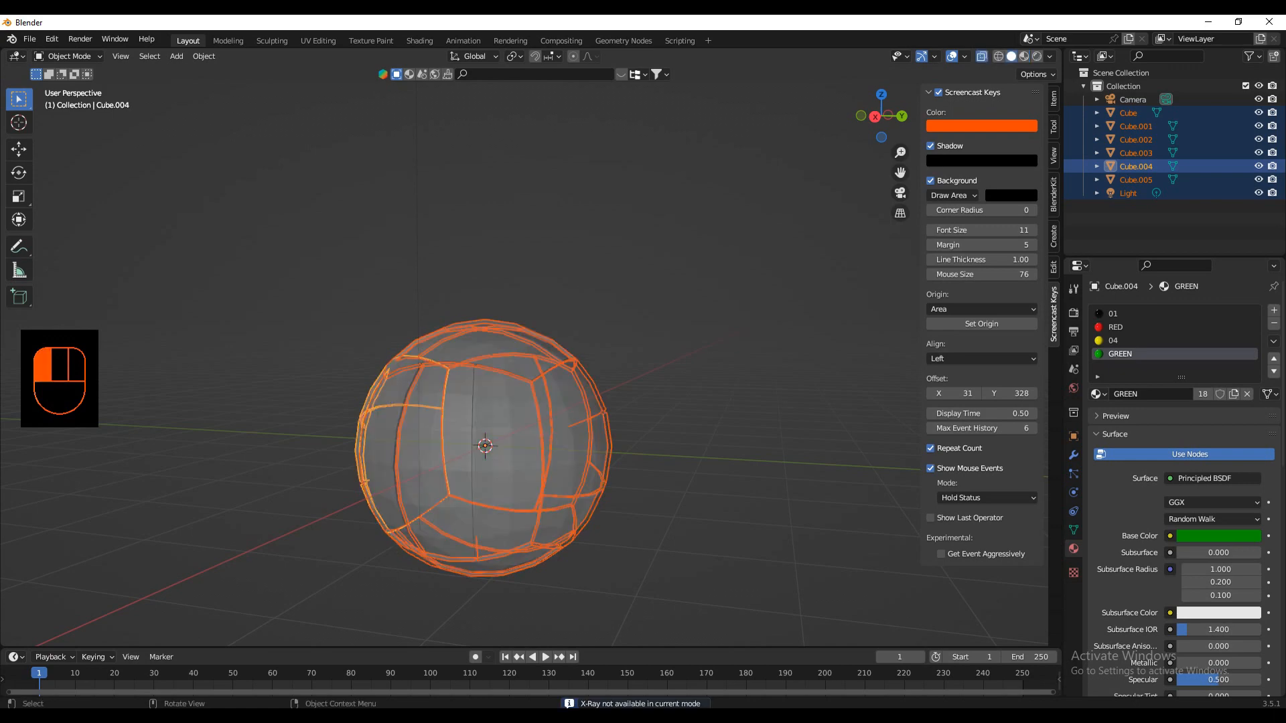
middle_click_drag(787, 362, 780, 79)
left_click(700, 278)
left_click_drag(697, 281, 425, 594)
middle_click_drag(424, 595, 456, 590)
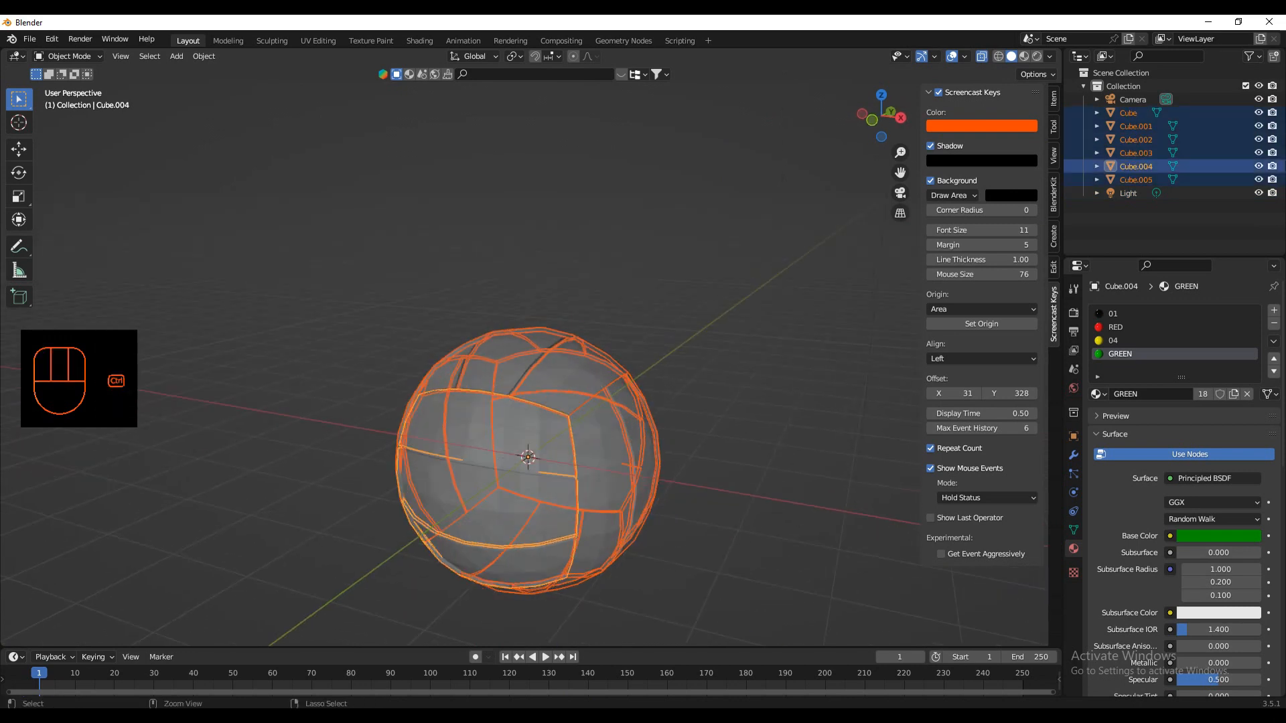
key("ctrl+j")
left_click(710, 402)
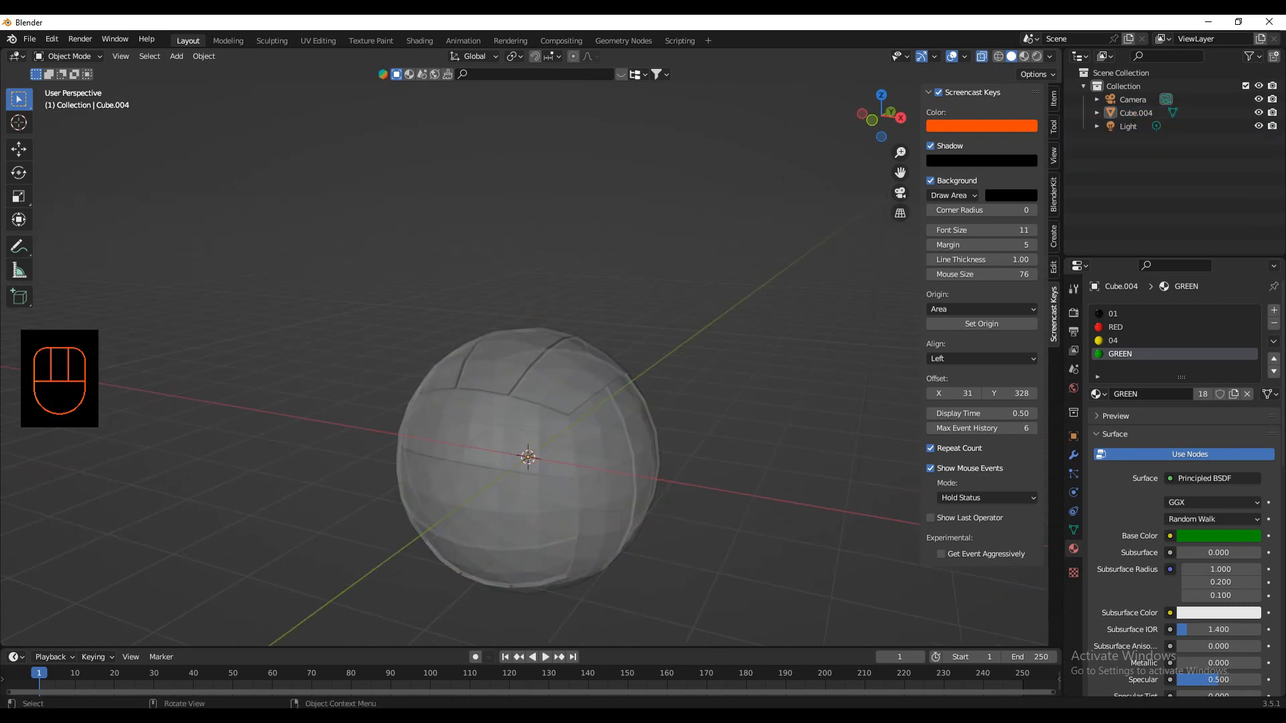
Step: Merge all of the joined ball's vertices by distance in Edit Mode and return to Object Mode
left_click(589, 436)
left_click(67, 56)
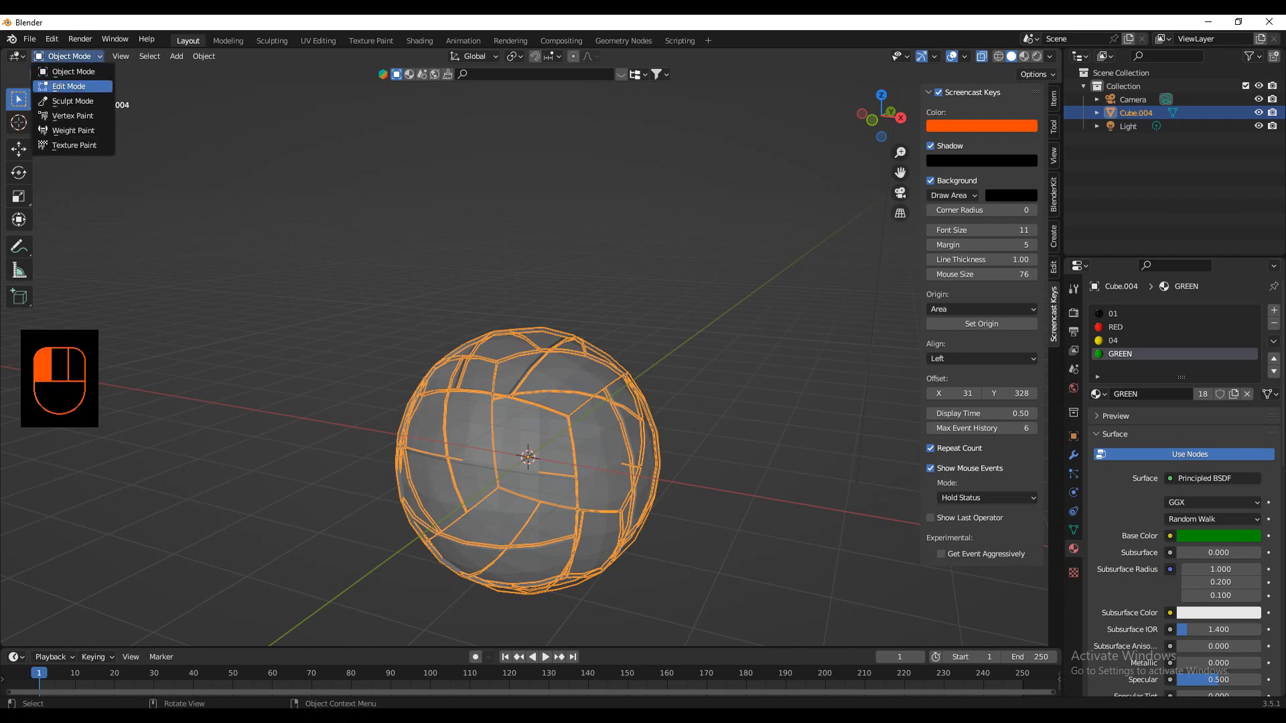
left_click(67, 86)
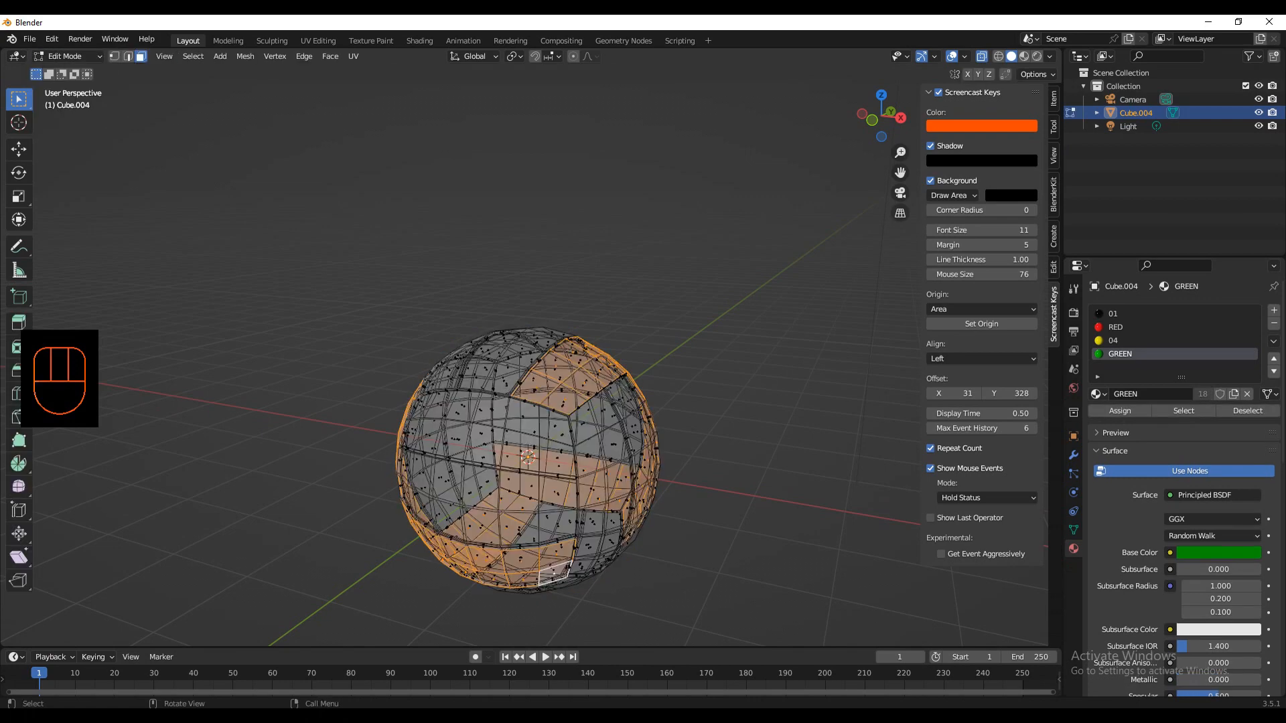
middle_click_drag(556, 572, 536, 570)
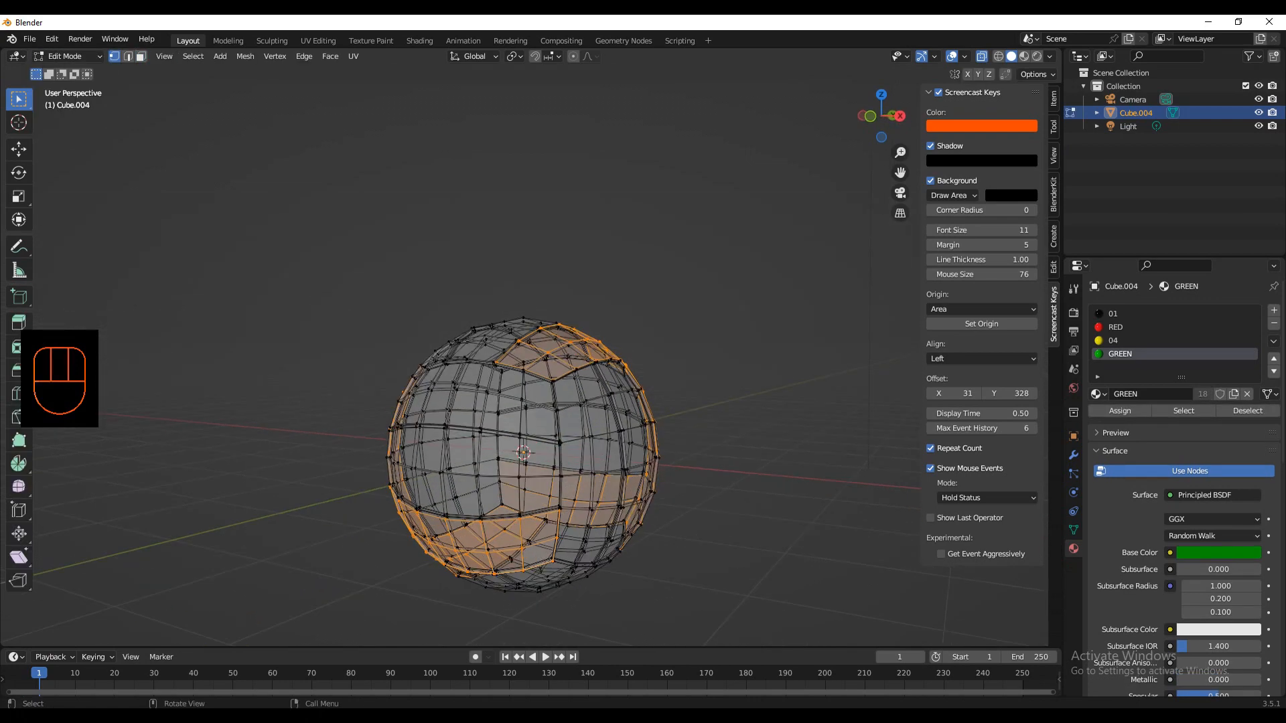
key("a")
key("m")
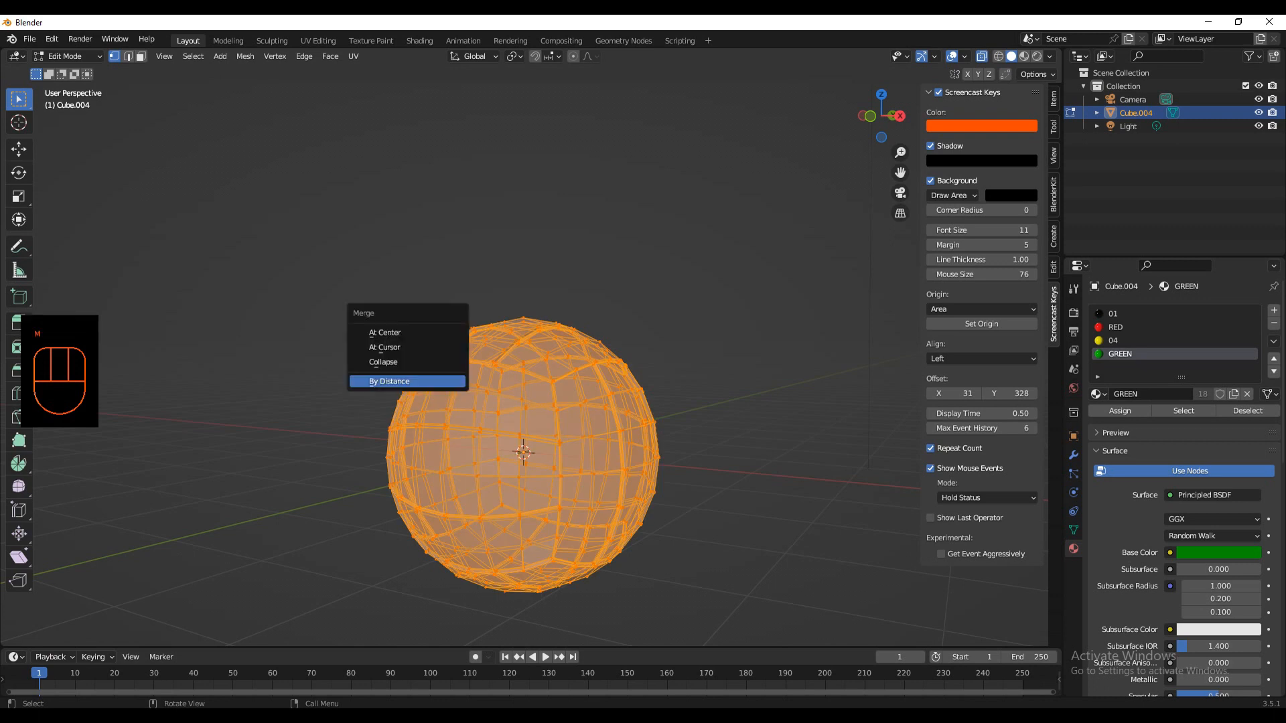
left_click(407, 382)
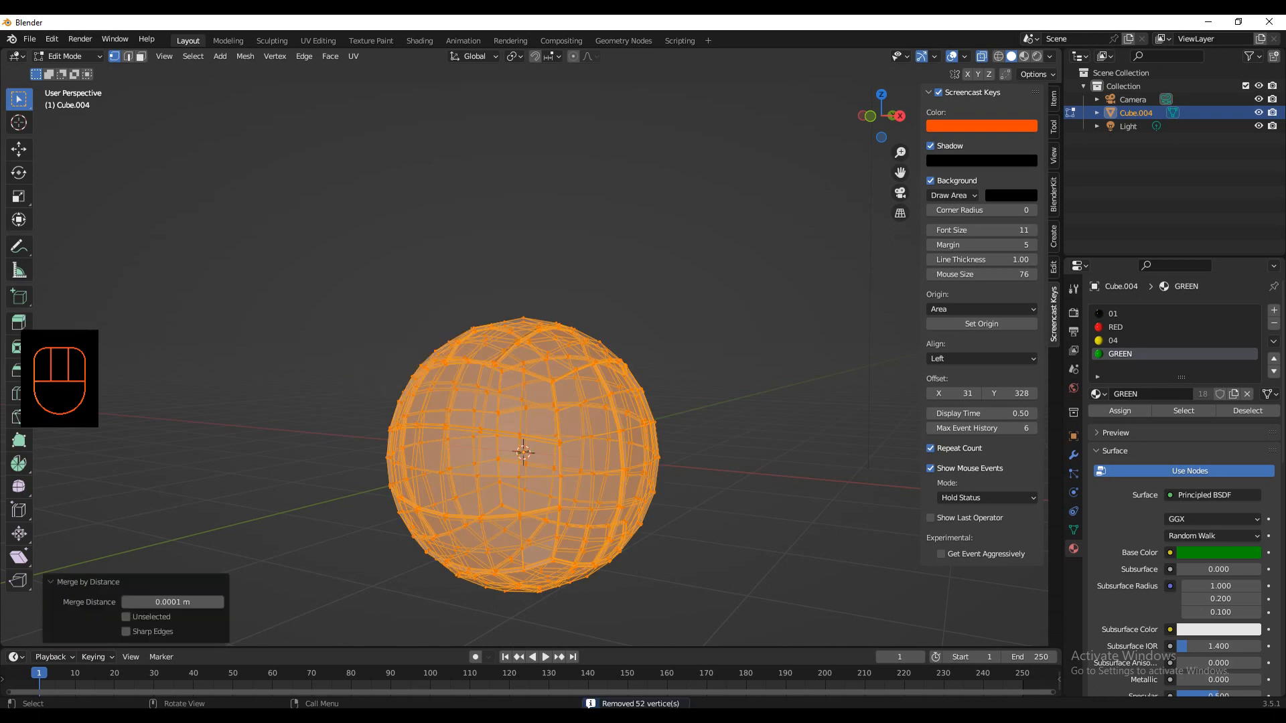
left_click(67, 56)
left_click(74, 71)
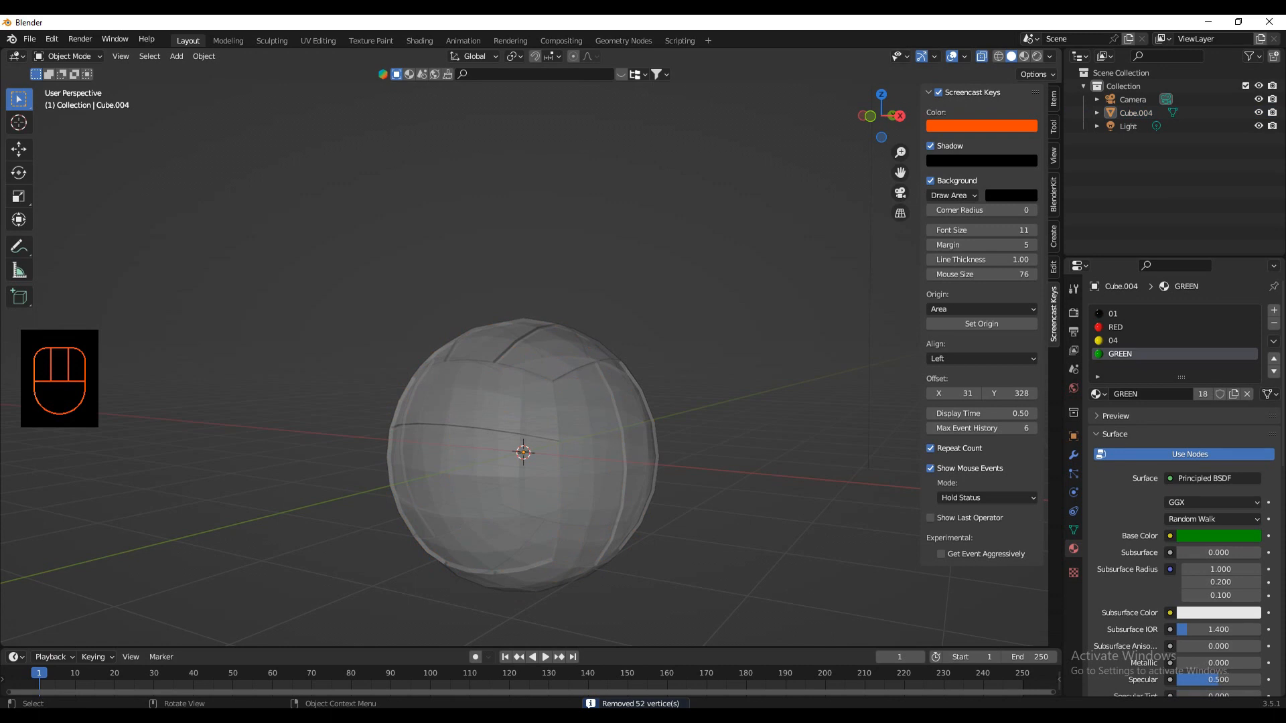
Step: Show the ball in material preview and raise it 1.2081 m along global Z, followed by a slight further lift
left_click(1025, 57)
scroll(523, 375, "down", 1)
middle_click_drag(523, 375, 597, 427)
left_click(556, 428)
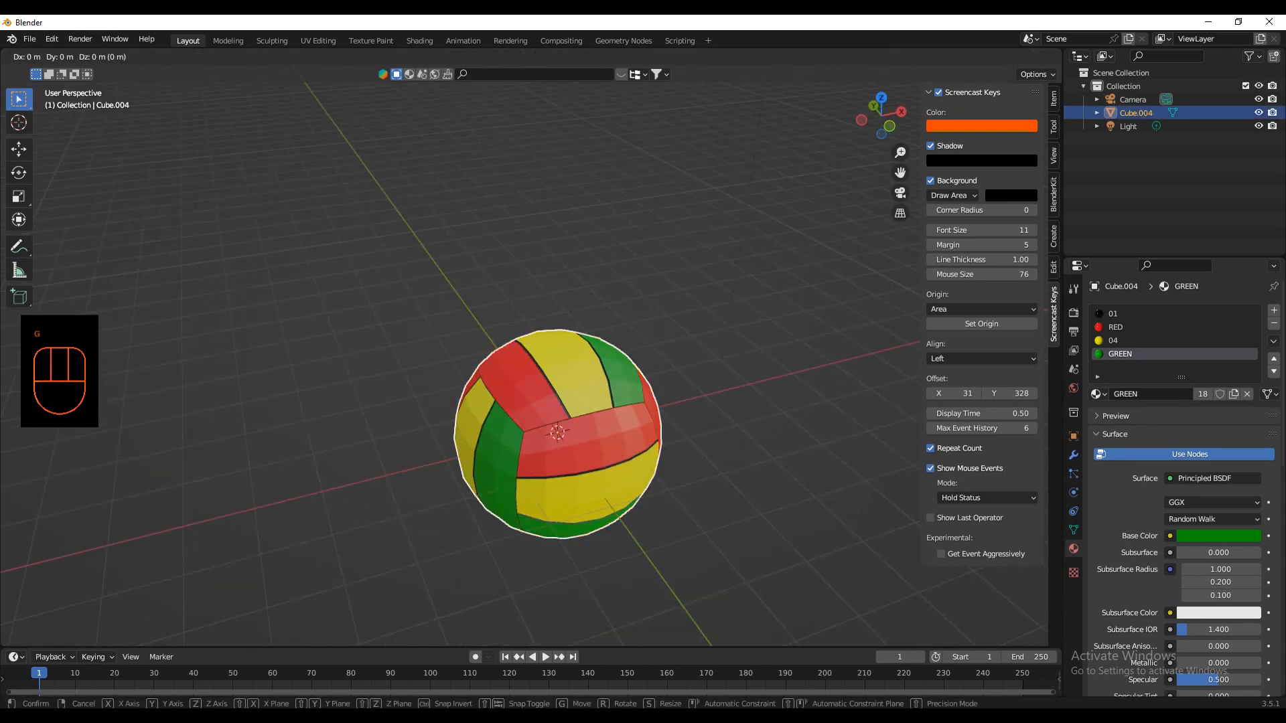
key("g")
key("z")
left_click(558, 372)
middle_click_drag(557, 373, 597, 294)
key("g")
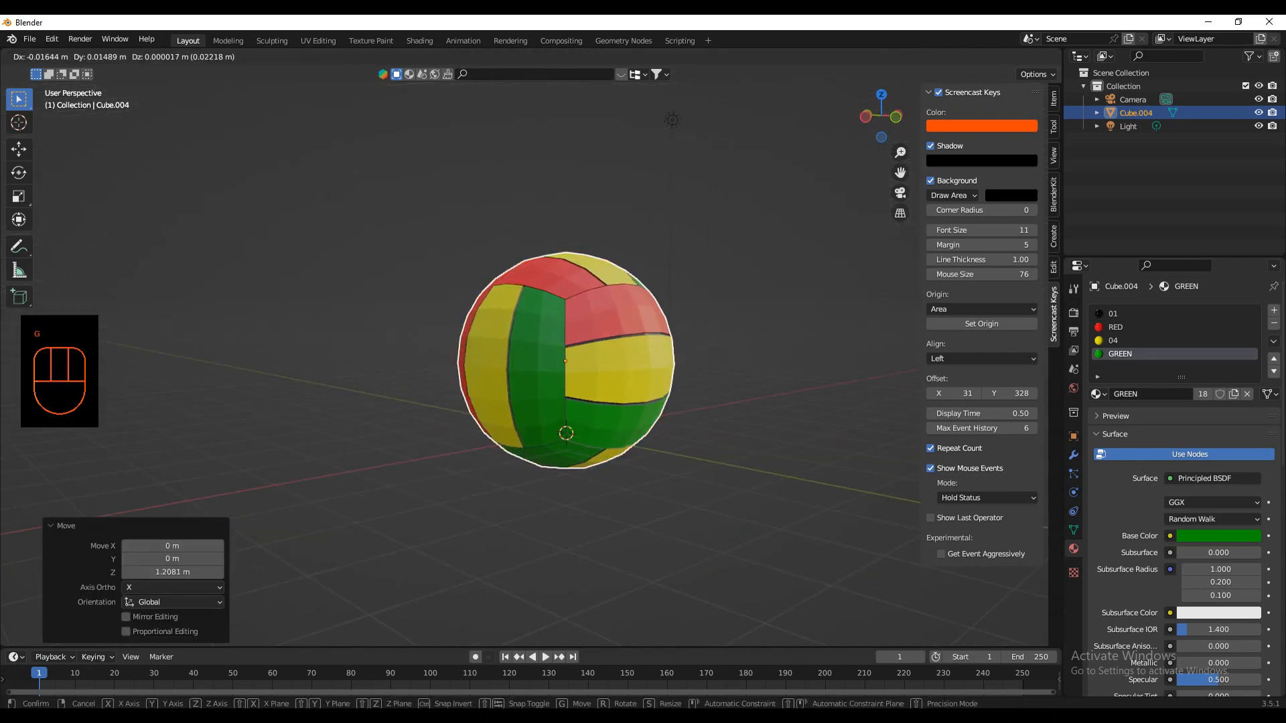
key("z")
key("Return")
Step: Trackball-rotate the ball freely by about 40.7° and -43.5° to give it a tilted pose
middle_click_drag(529, 416, 544, 423)
key("r")
key("r")
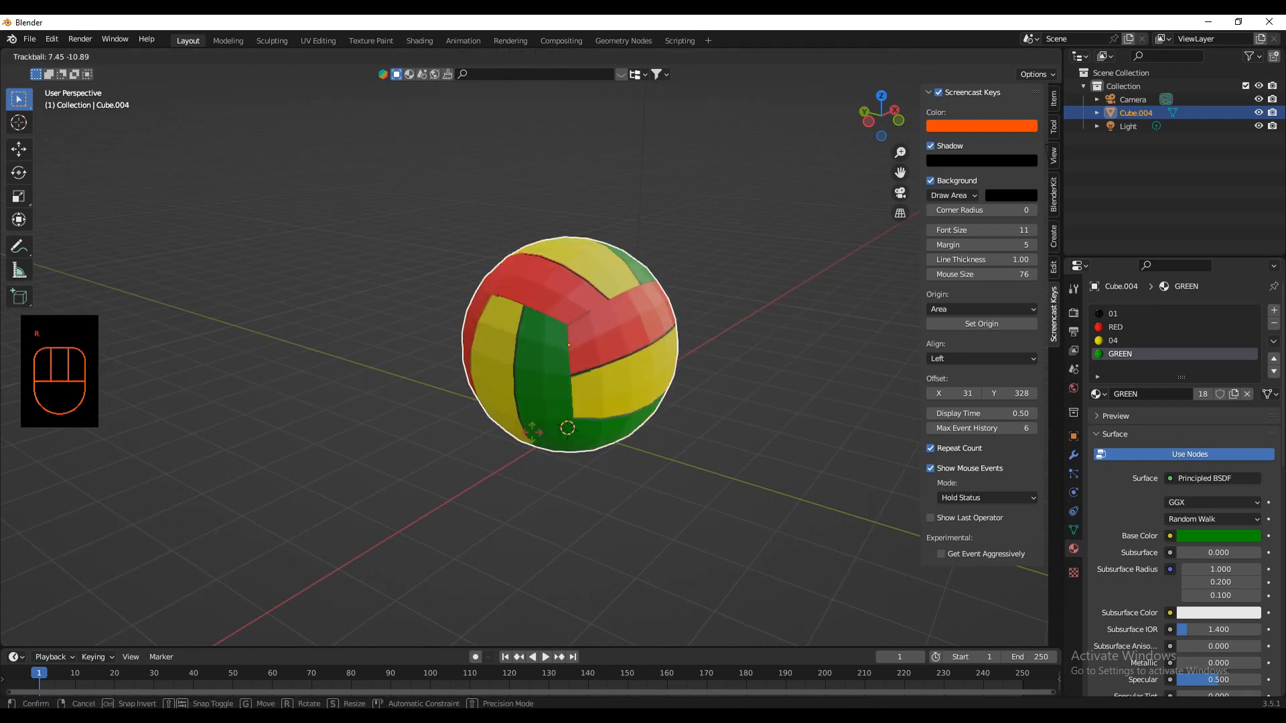
left_click(495, 471)
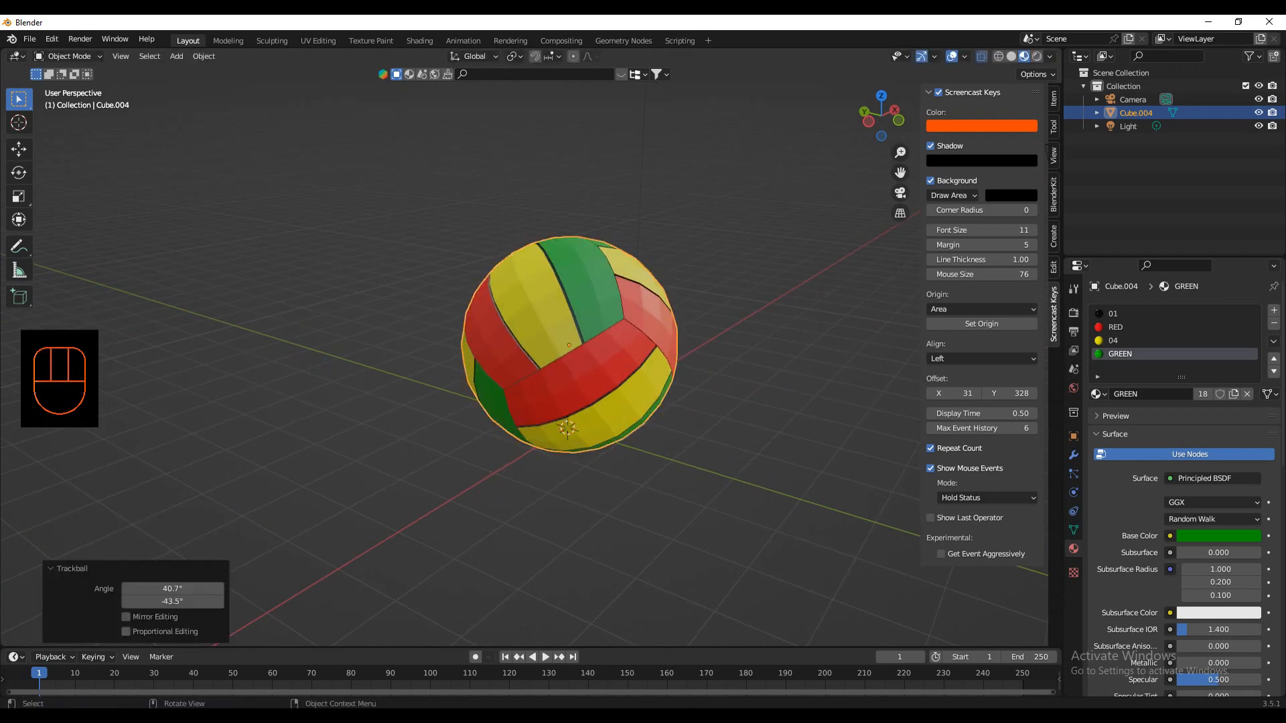
Step: Raise the ball about 0.34 m along global Z in front view so its underside sits just above the ground line
key("KP_1")
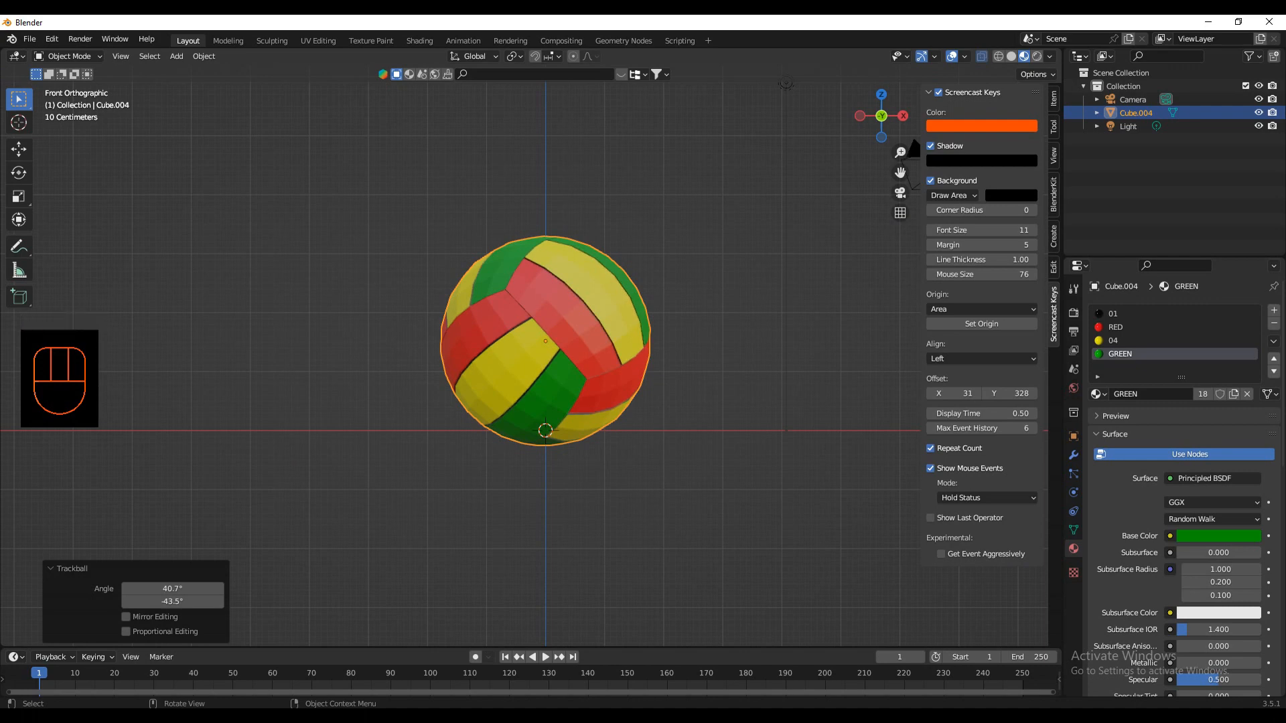
key("g")
key("z")
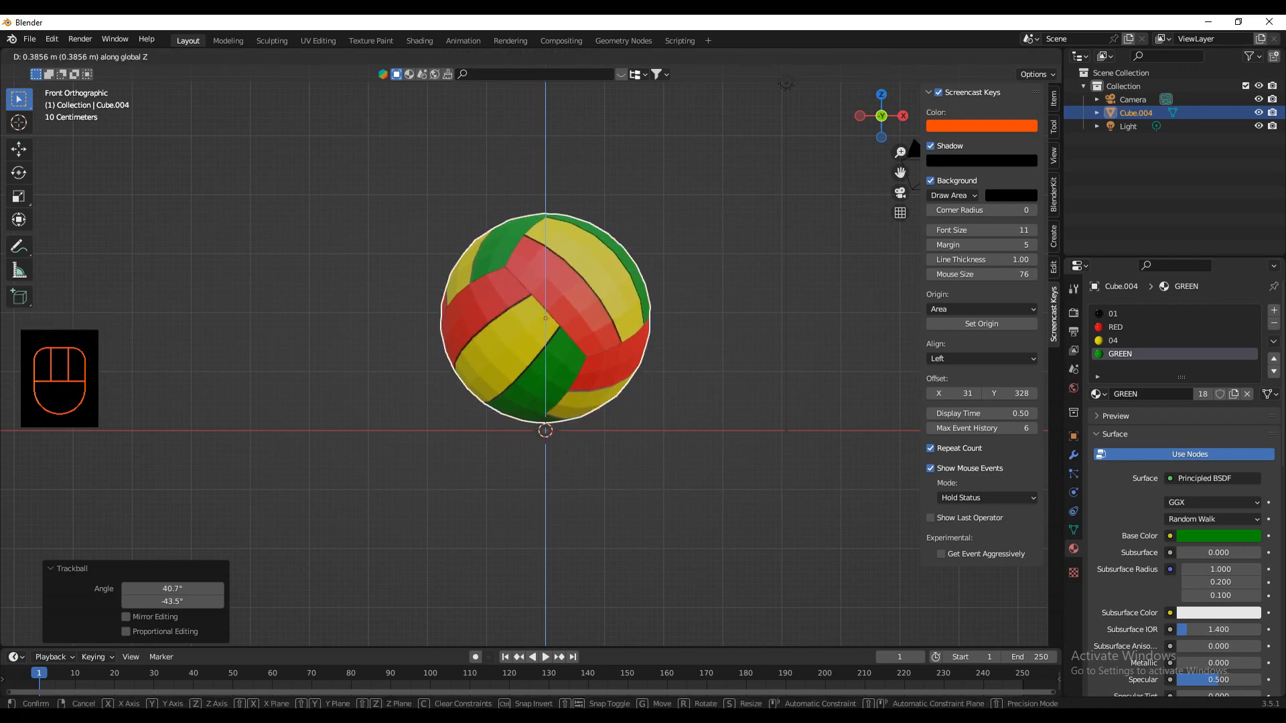
key("Return")
Step: Set the ball's origin to its geometry
left_click(204, 56)
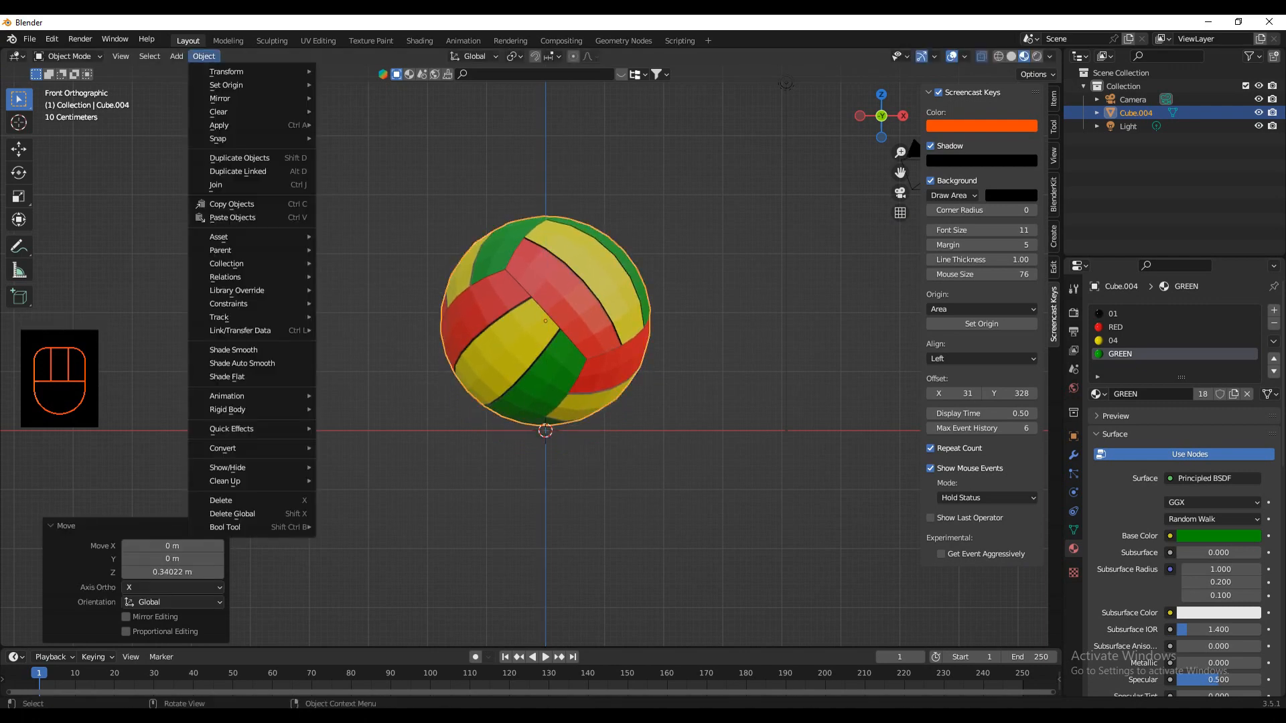
left_click(221, 86)
left_click(375, 100)
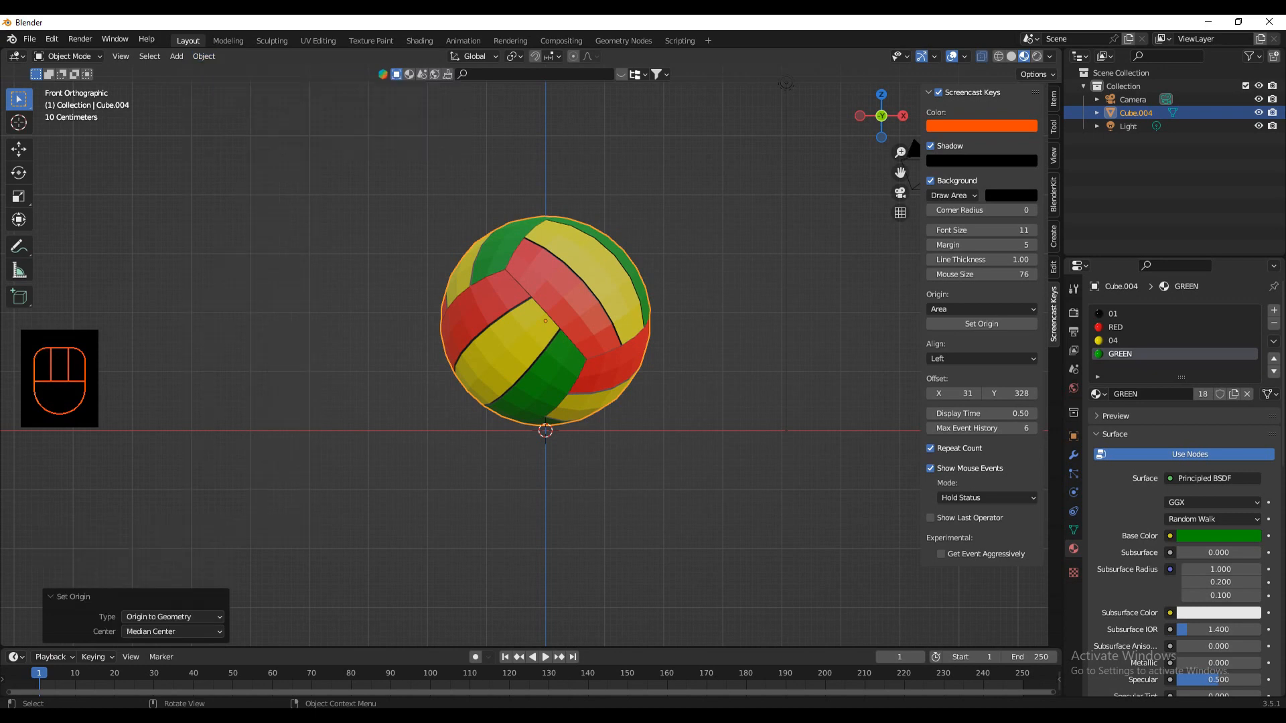
Step: Add a plane at the world origin beneath the ball and scale it up by about 4.05
middle_click_drag(509, 375, 556, 442)
key("shift+a")
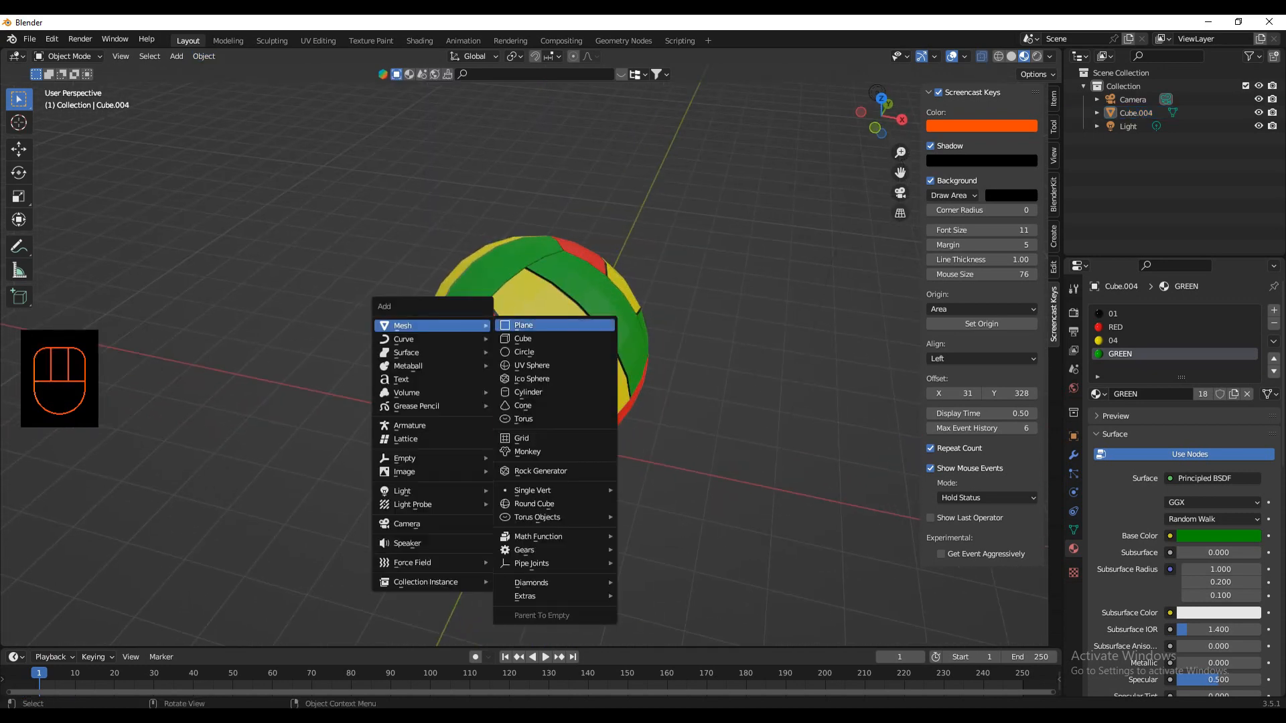
left_click(524, 324)
key("s")
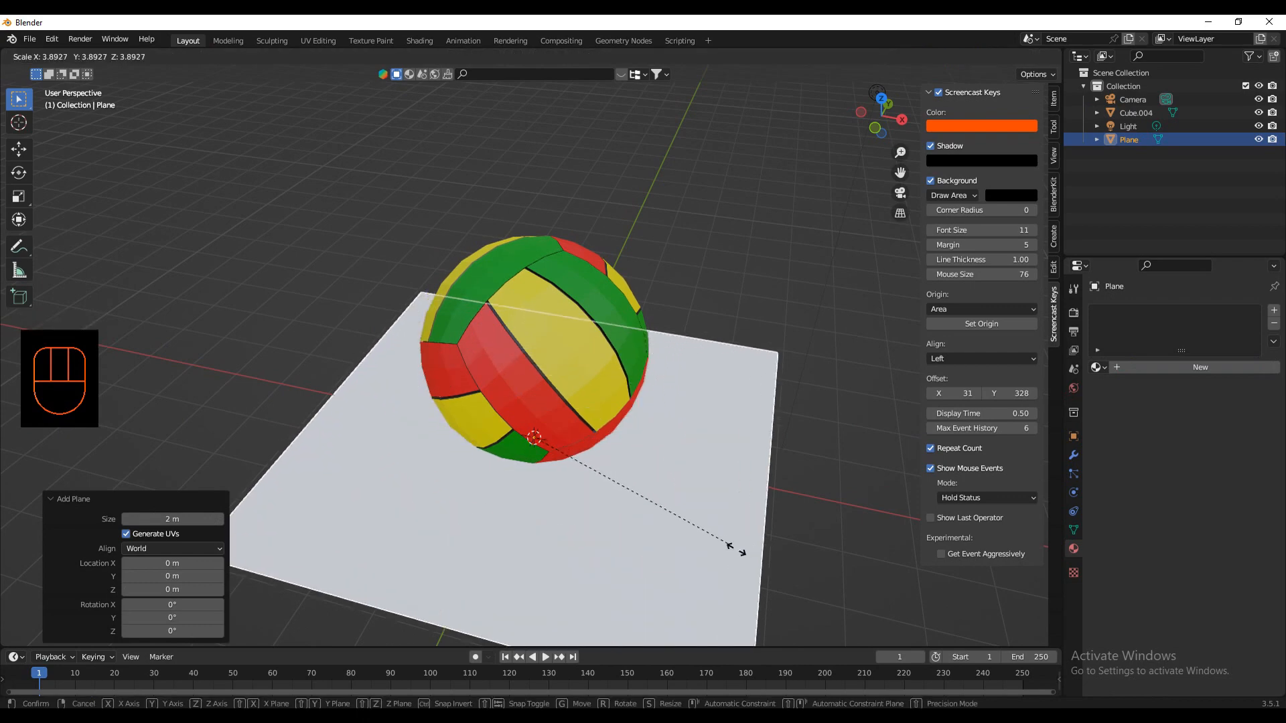
left_click(736, 554)
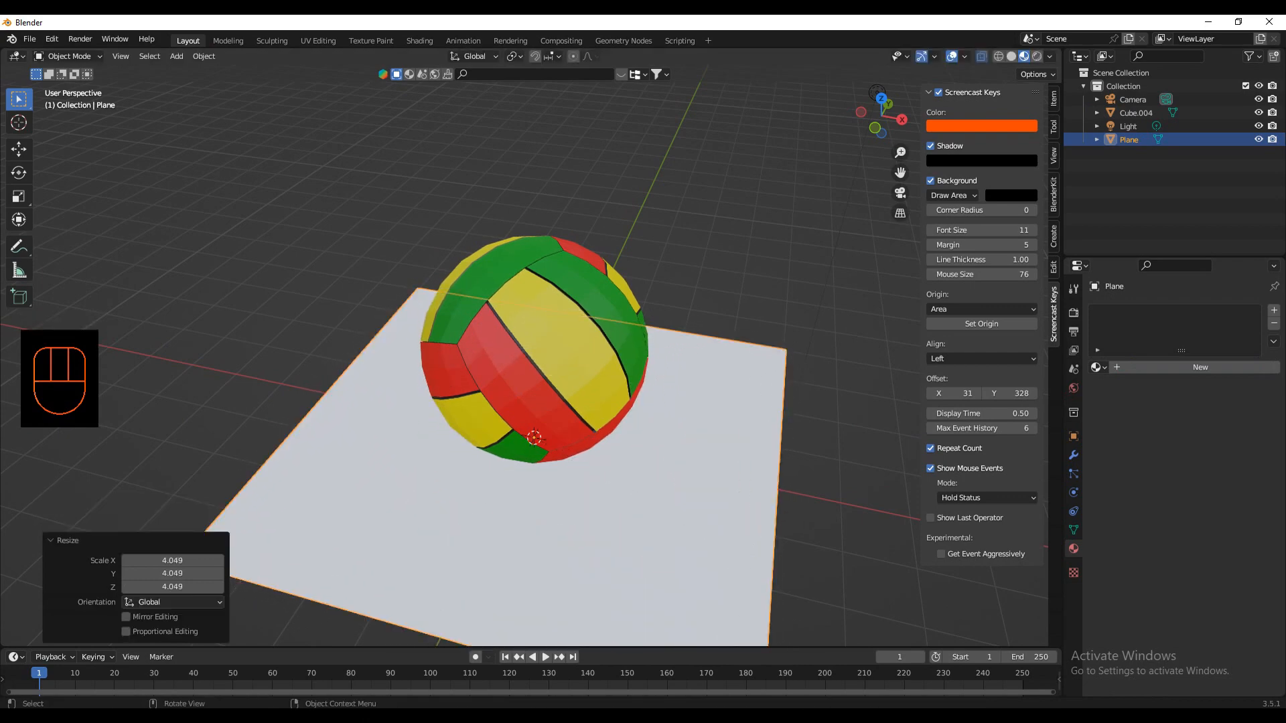
Step: Fine-adjust the ball's height along global Z against the plane in front view
scroll(862, 517, "down", 3)
middle_click_drag(861, 516, 874, 439)
key("KP_1")
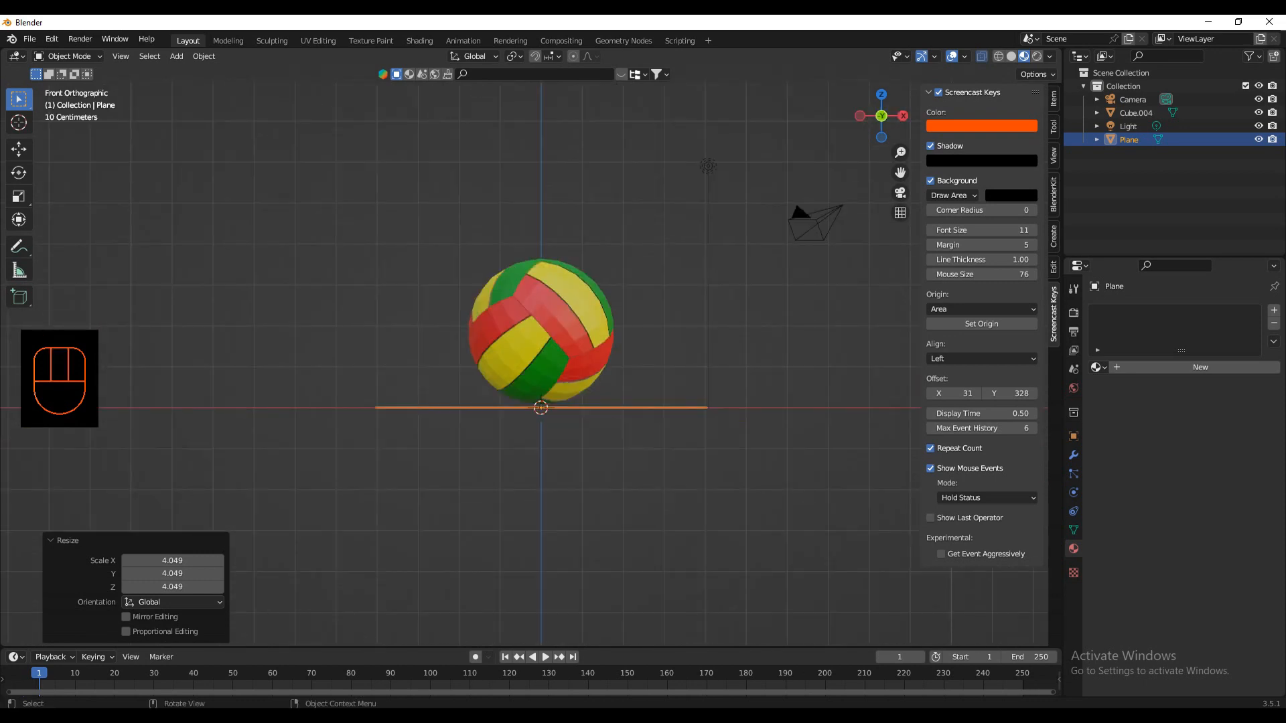
left_click(541, 332)
key("g")
key("z")
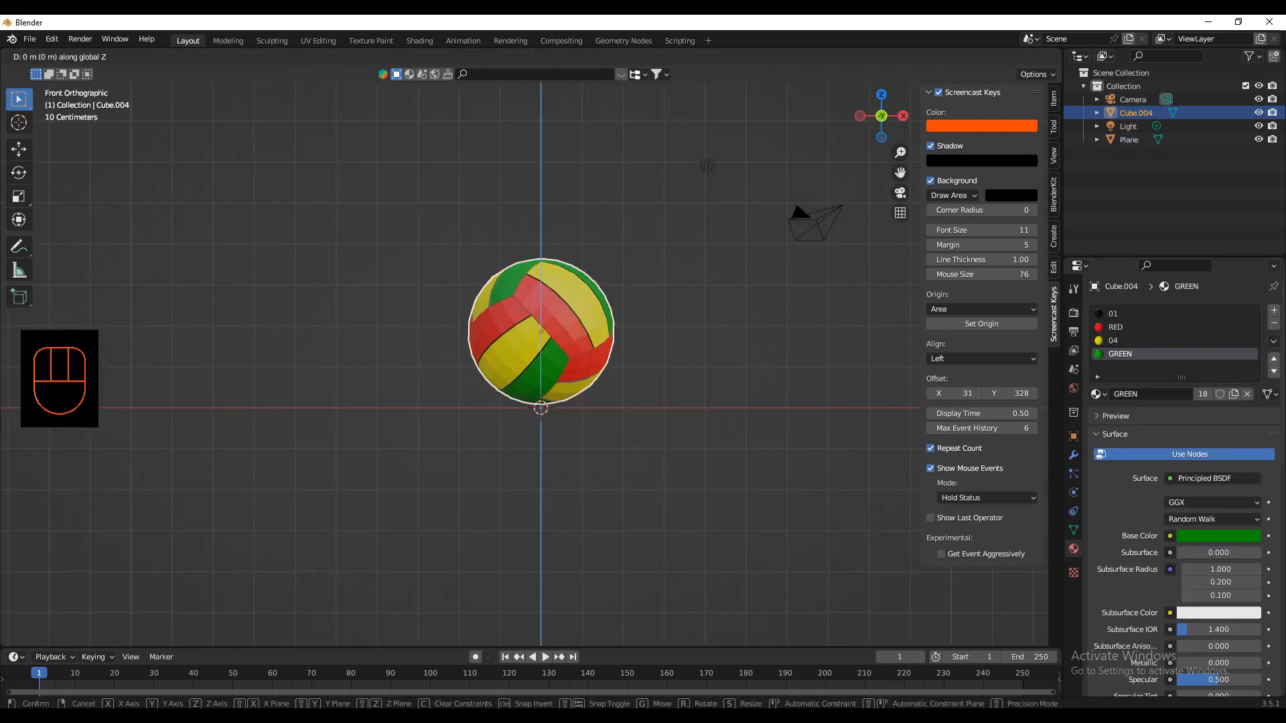
left_click(540, 332)
Step: Delete the existing light and camera from the scene
middle_click_drag(541, 332, 542, 396)
left_click(639, 280)
key("Delete")
left_click(566, 388)
key("x")
left_click(526, 395)
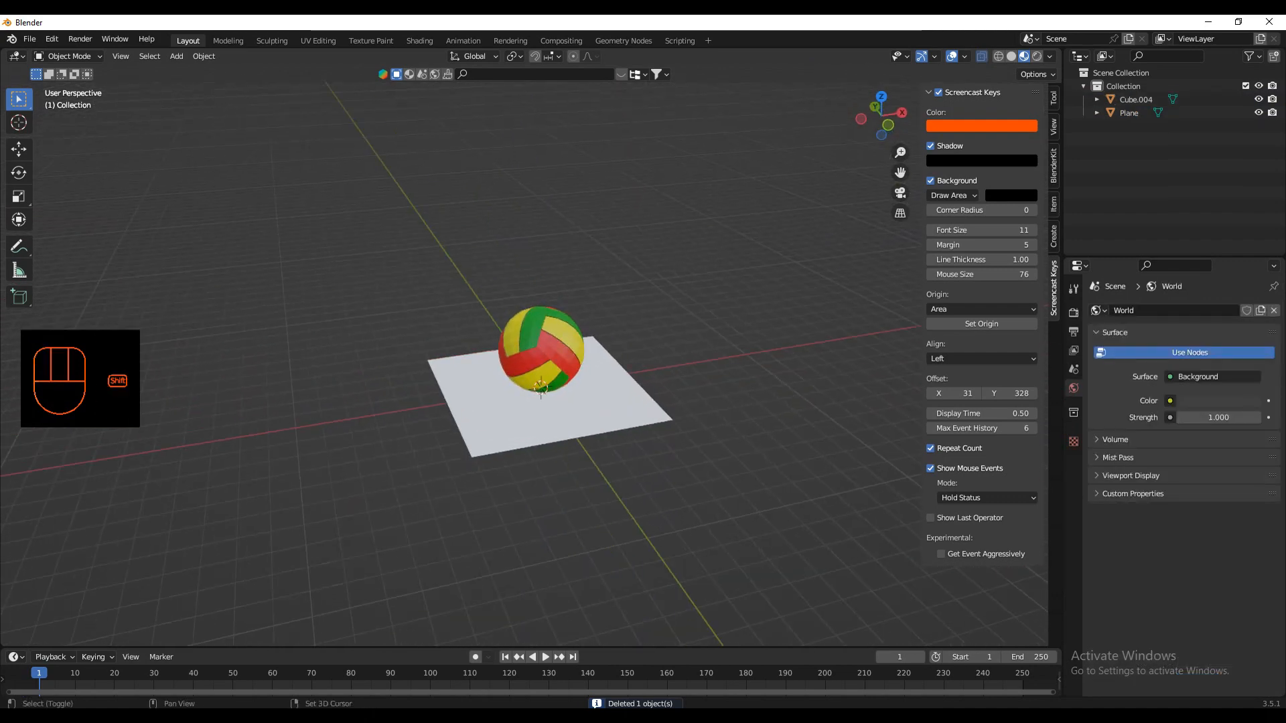
Step: Add an area light and raise it about 9.4 m along global Z above the ball
key("shift+a")
mouse_move(569, 438)
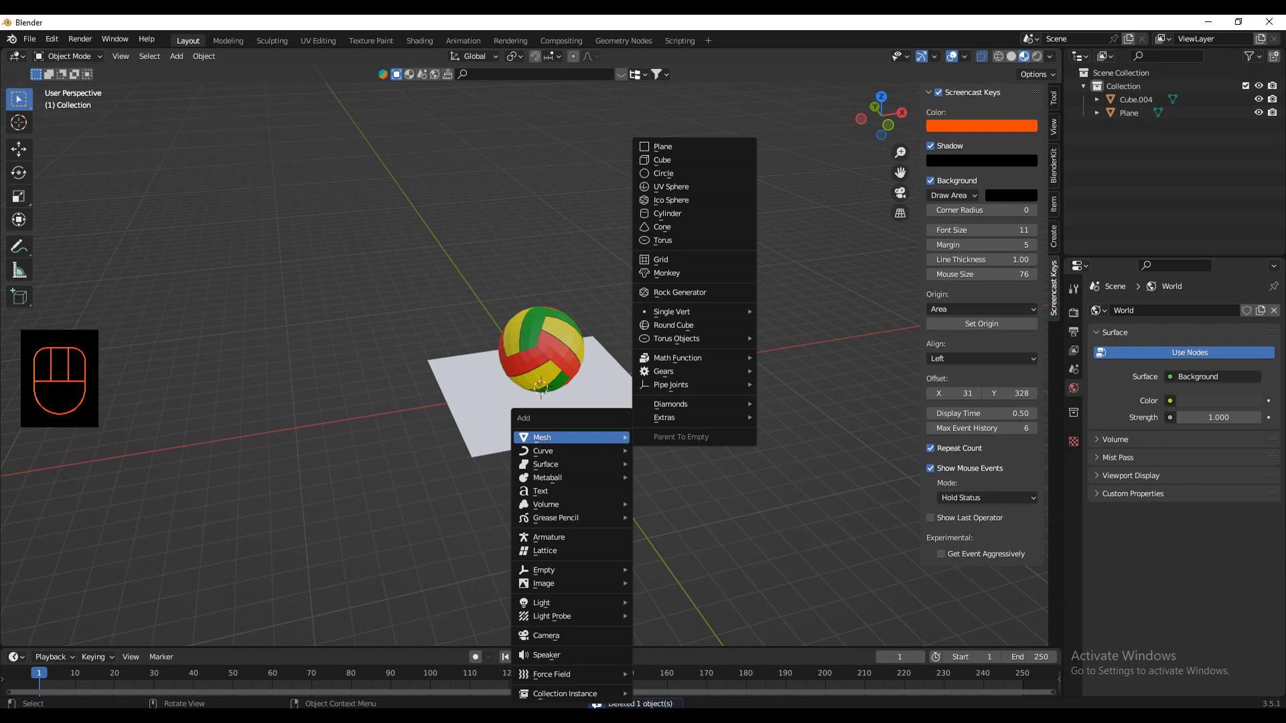
mouse_move(569, 603)
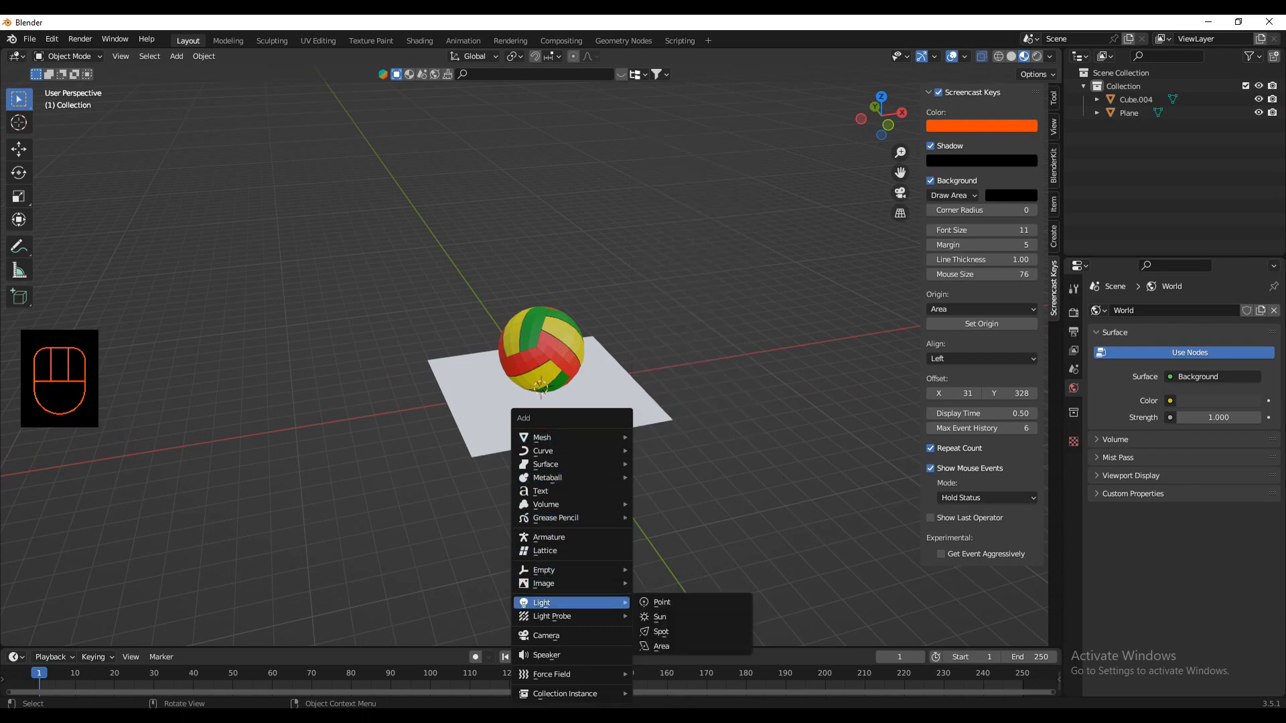
left_click(661, 646)
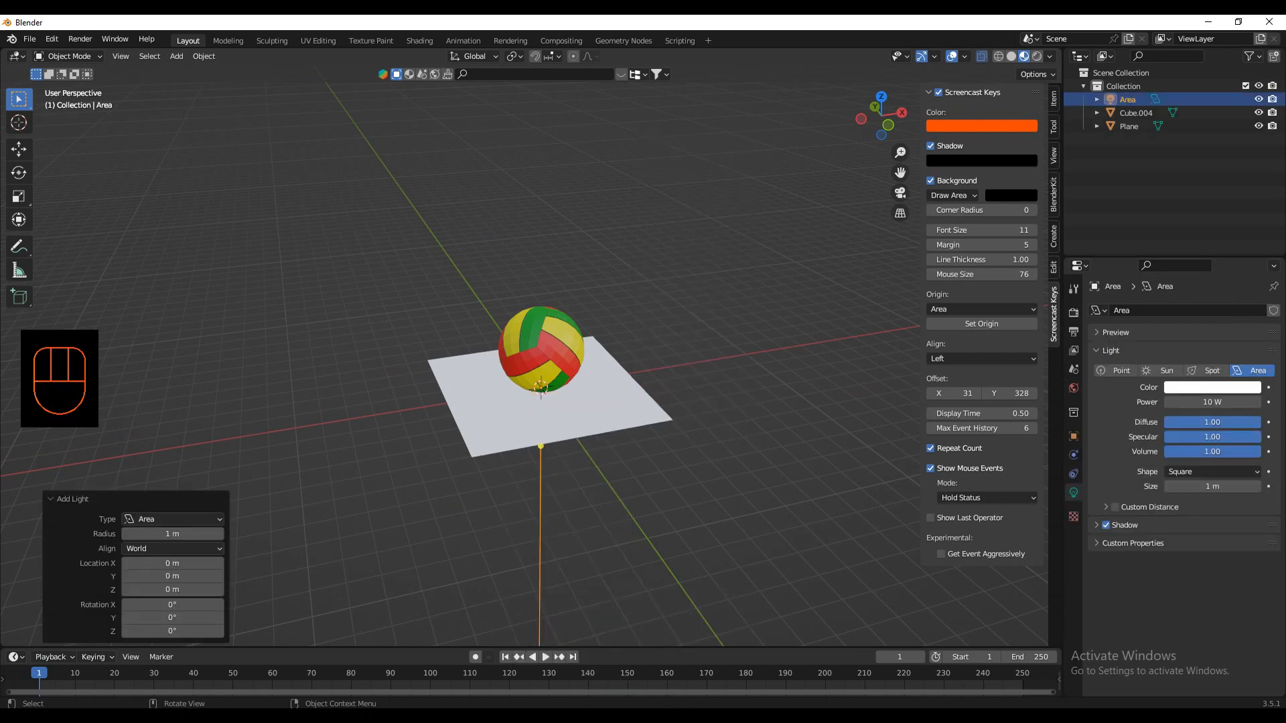
key("g")
key("z")
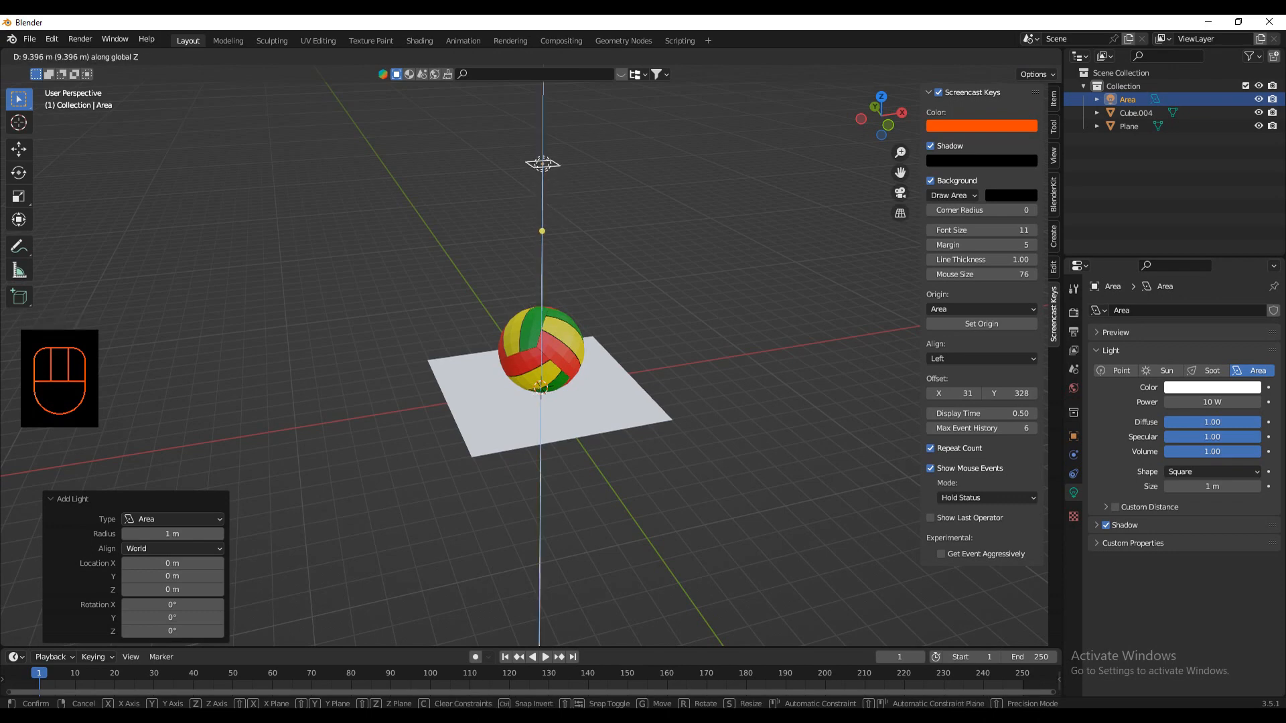
key("Return")
Step: Add a camera at the world origin and raise it about 6.3 m along global Z
middle_click_drag(542, 268, 523, 272)
left_click(563, 504)
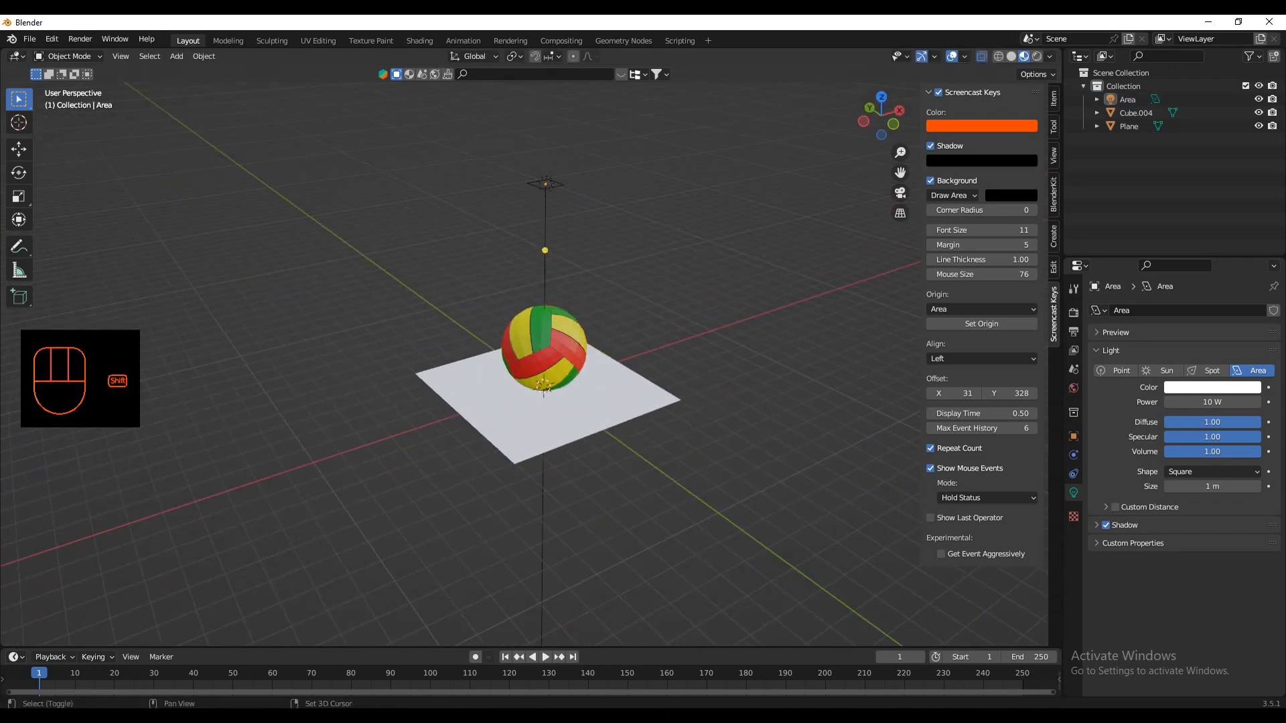
key("shift+a")
left_click(563, 536)
middle_click_drag(563, 533, 661, 475)
key("g")
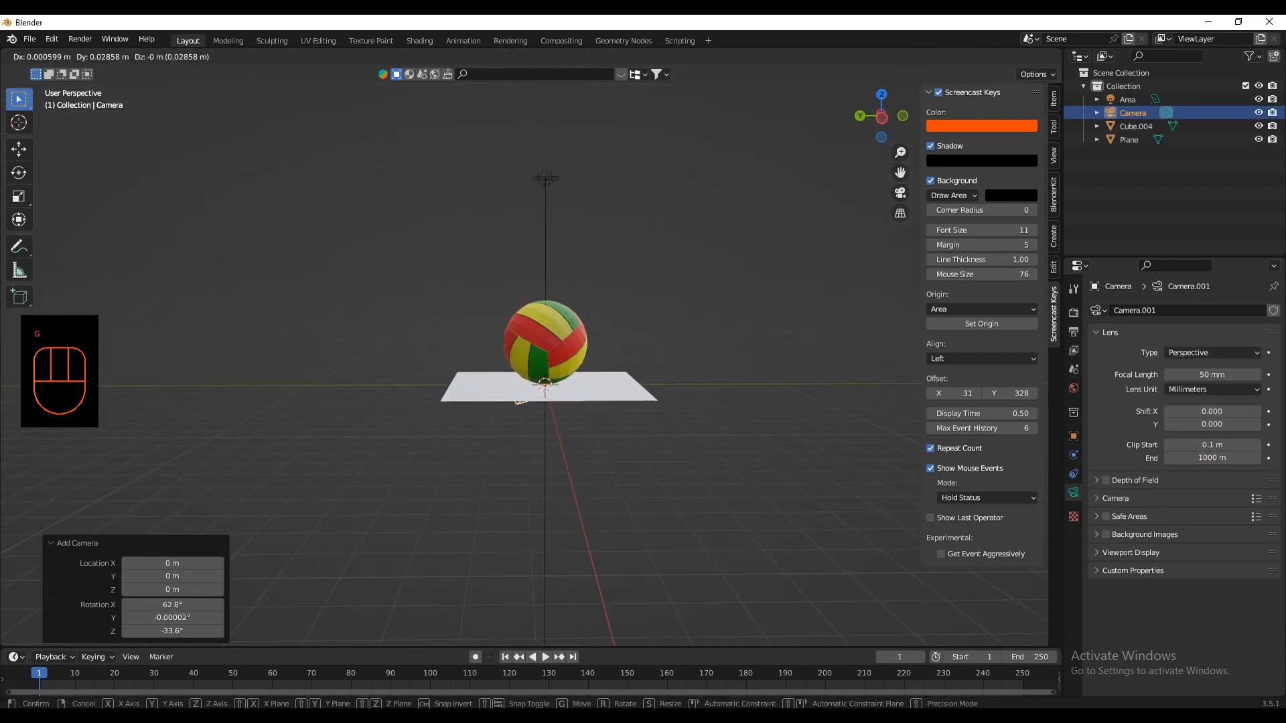
key("z")
left_click(517, 271)
Step: Move the camera freely away from the ball by about -0.73 m in X, -9.31 m in Y and 0.28 m in Z
middle_click_drag(517, 271, 516, 310)
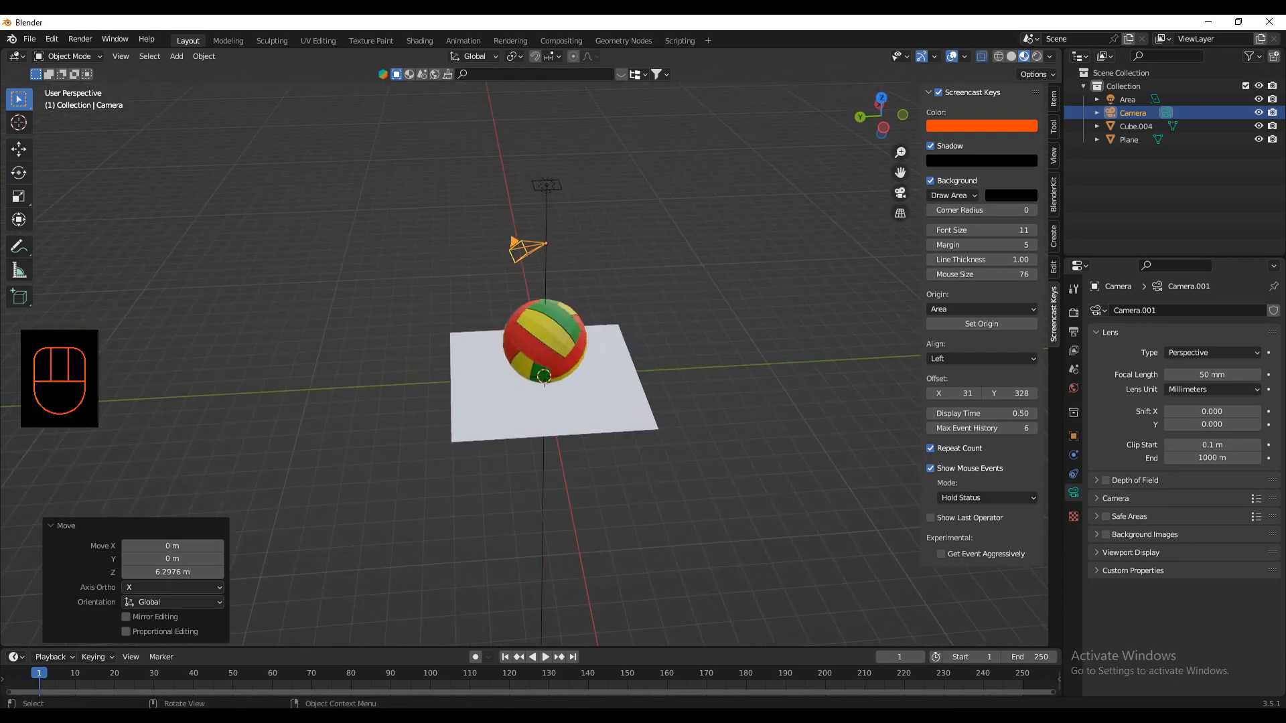
key("g")
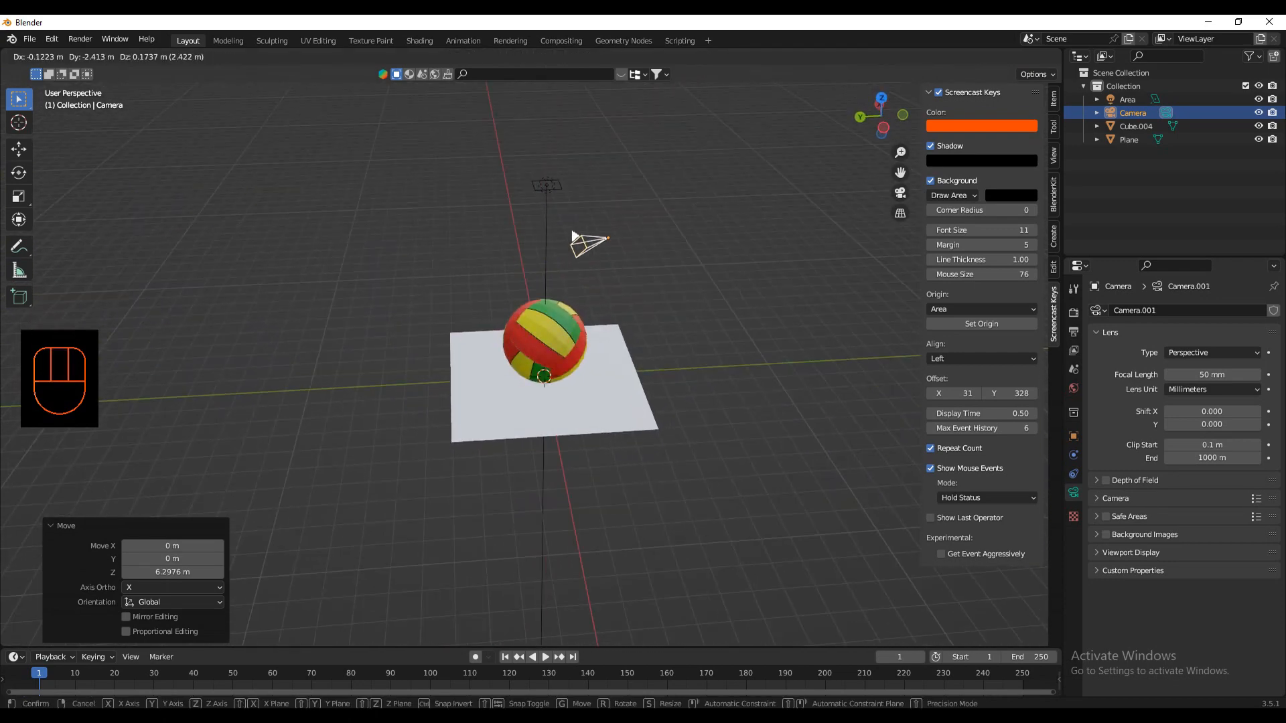
left_click(740, 235)
Step: Rotate the camera about 36.6° around global Z and lower it along global Z
middle_click_drag(740, 235, 656, 240)
key("KP_1")
key("KP_3")
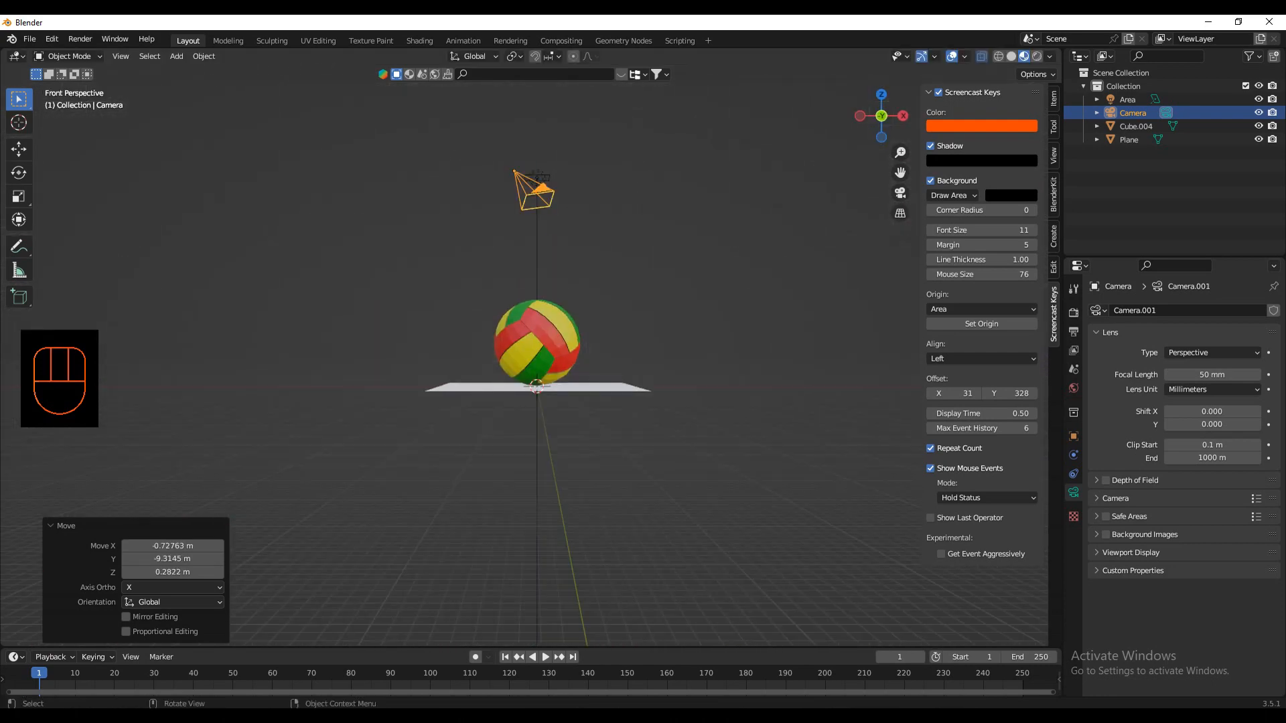
middle_click_drag(517, 388, 539, 389)
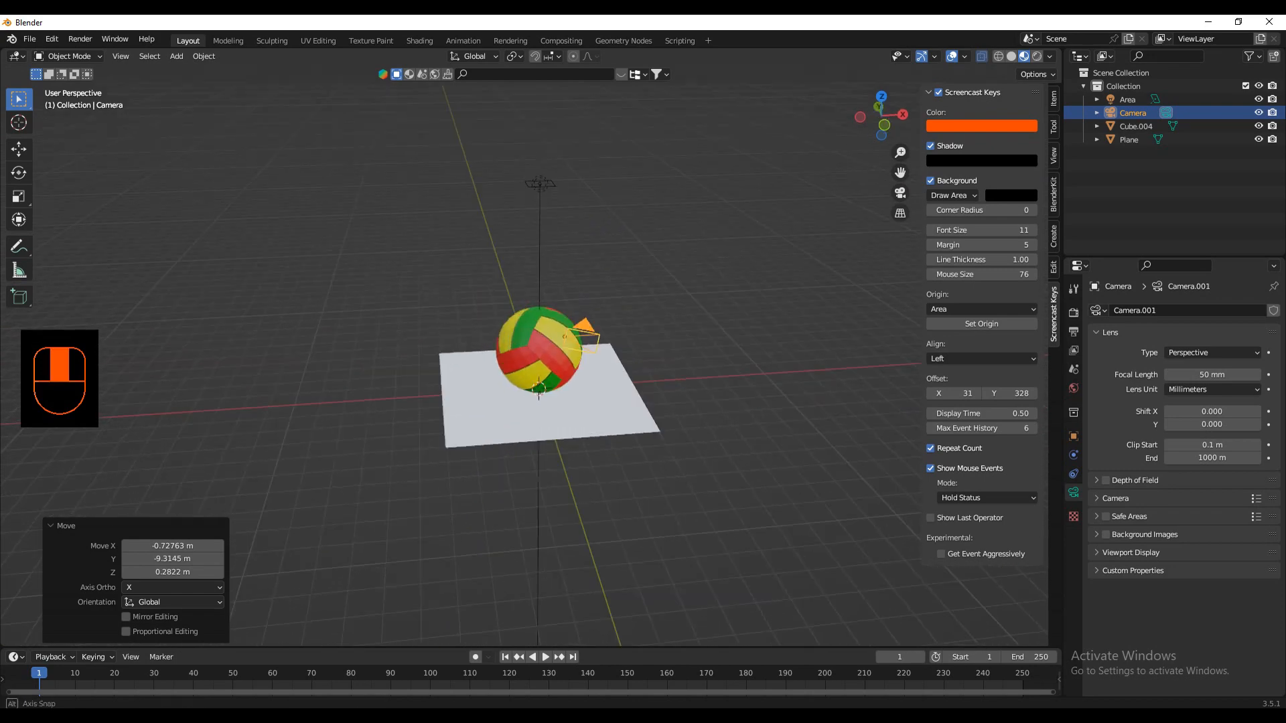
left_click(578, 329)
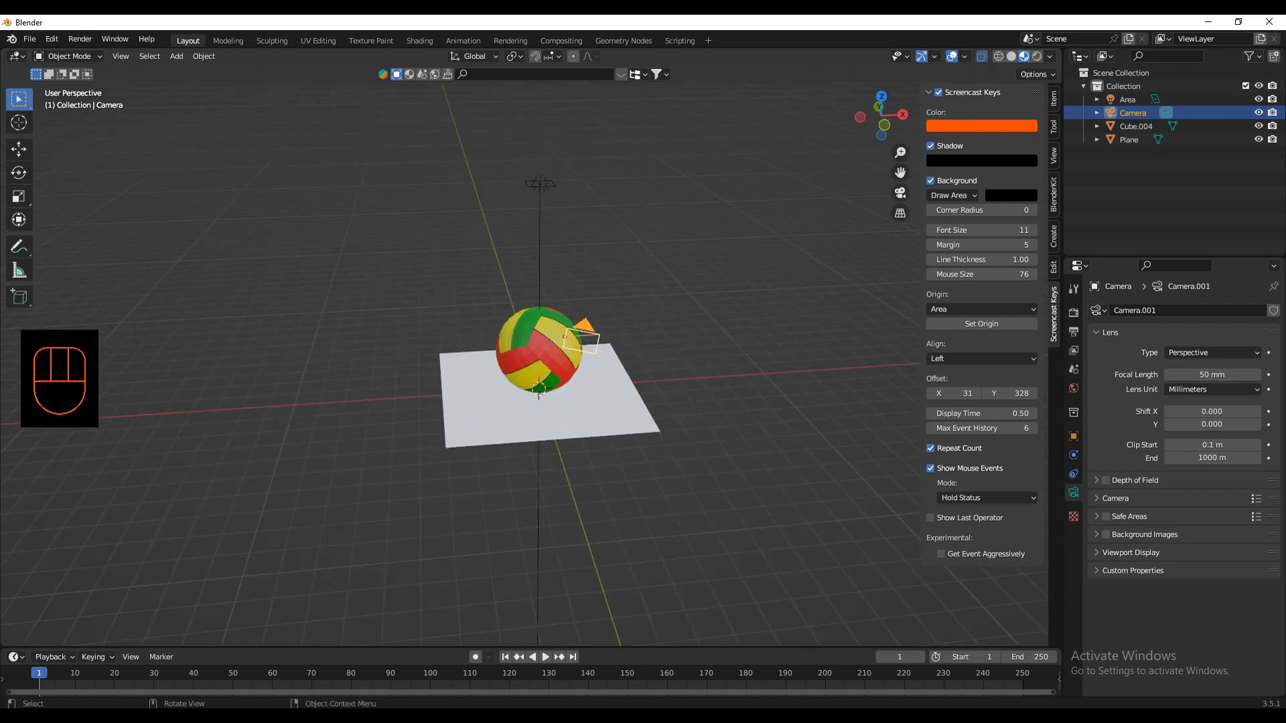
key("r")
key("z")
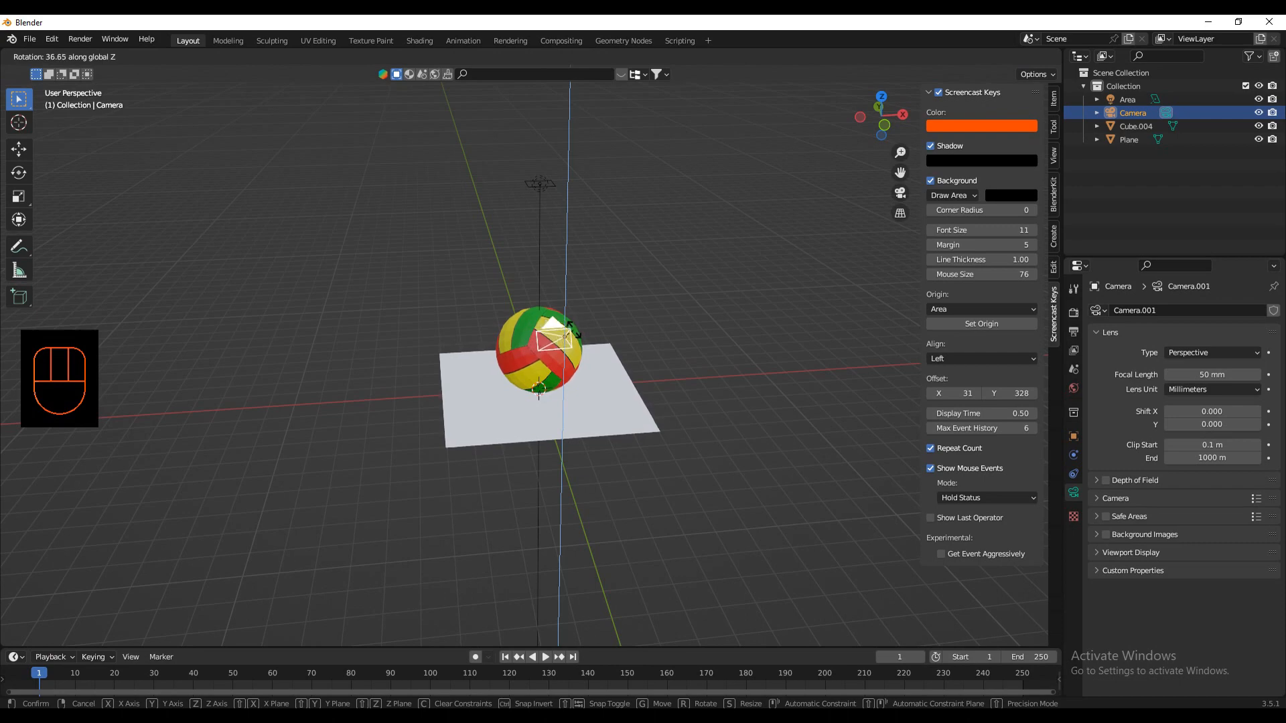
left_click(572, 330)
key("g")
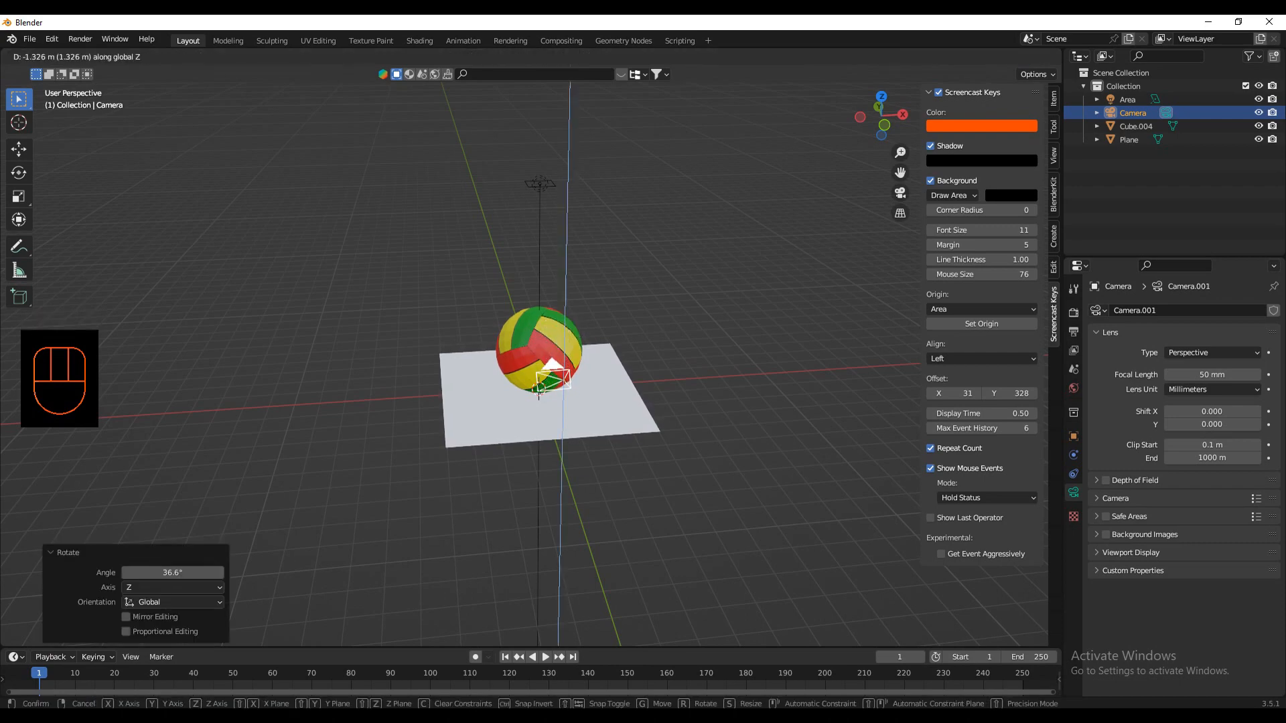
left_click(563, 426)
Step: Look through the camera as the active scene camera and set its lens type to Orthographic
key("ctrl+KP_0")
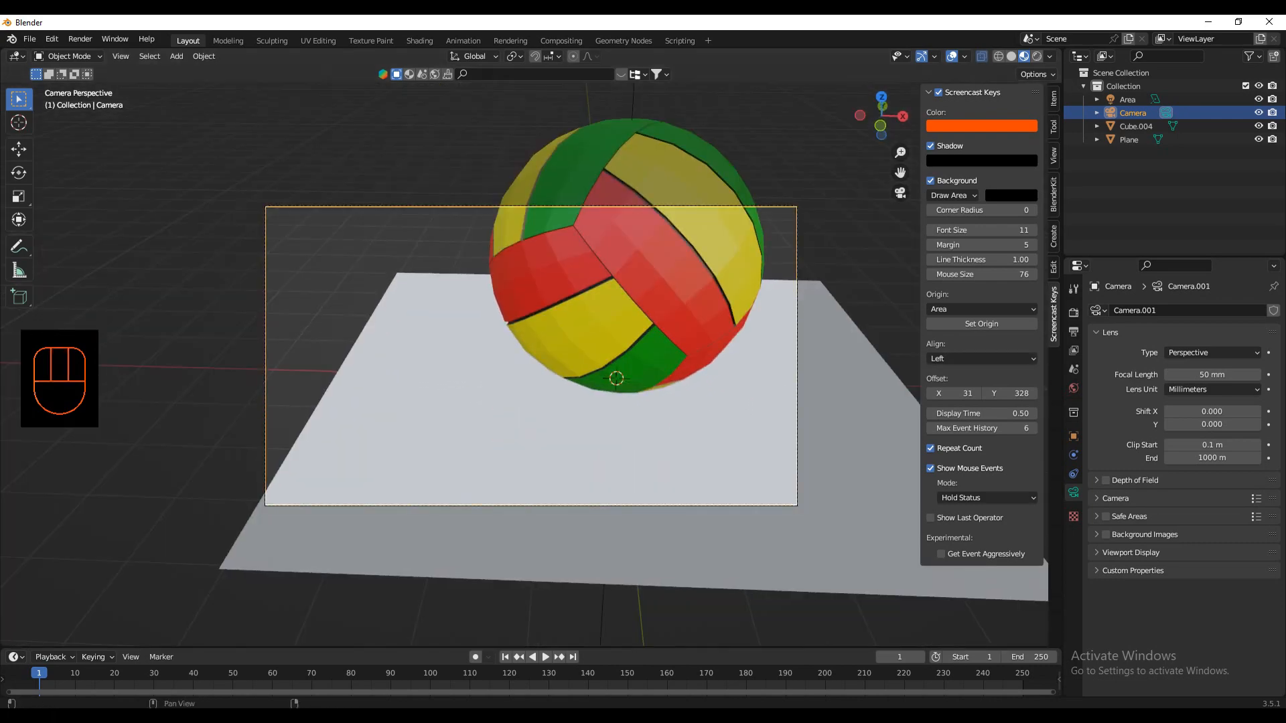
left_click(1206, 353)
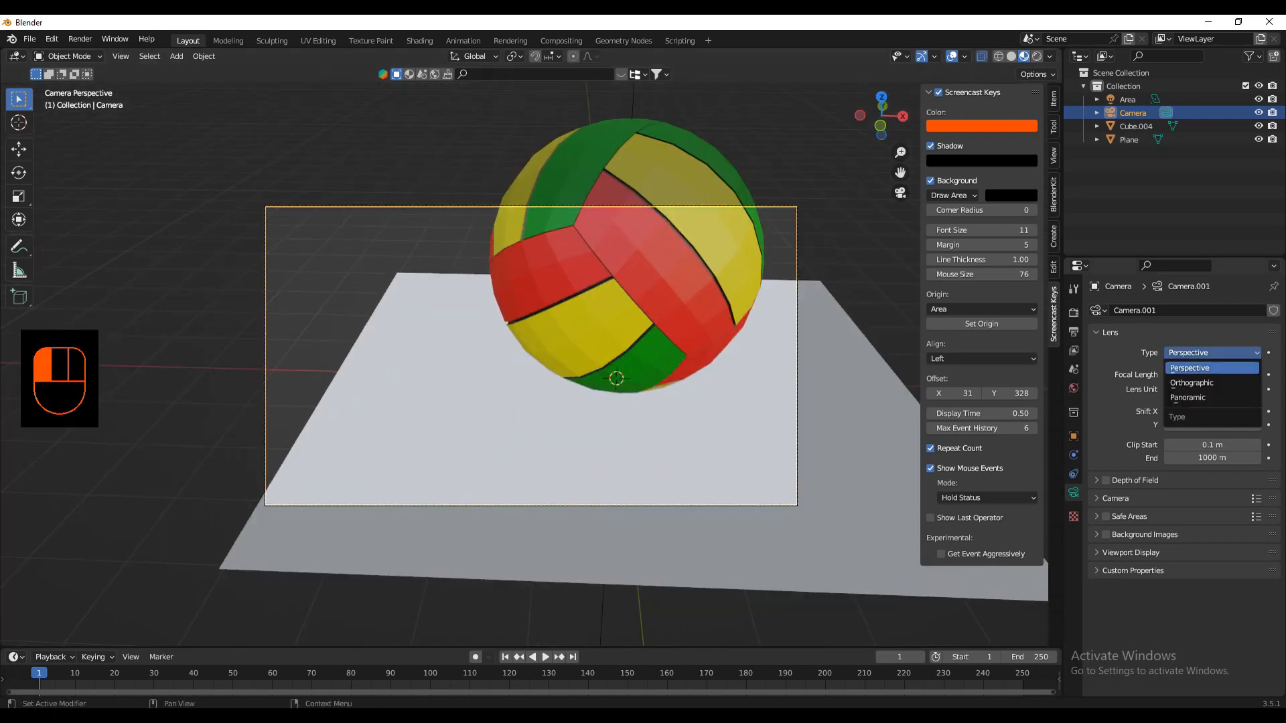
left_click(1192, 382)
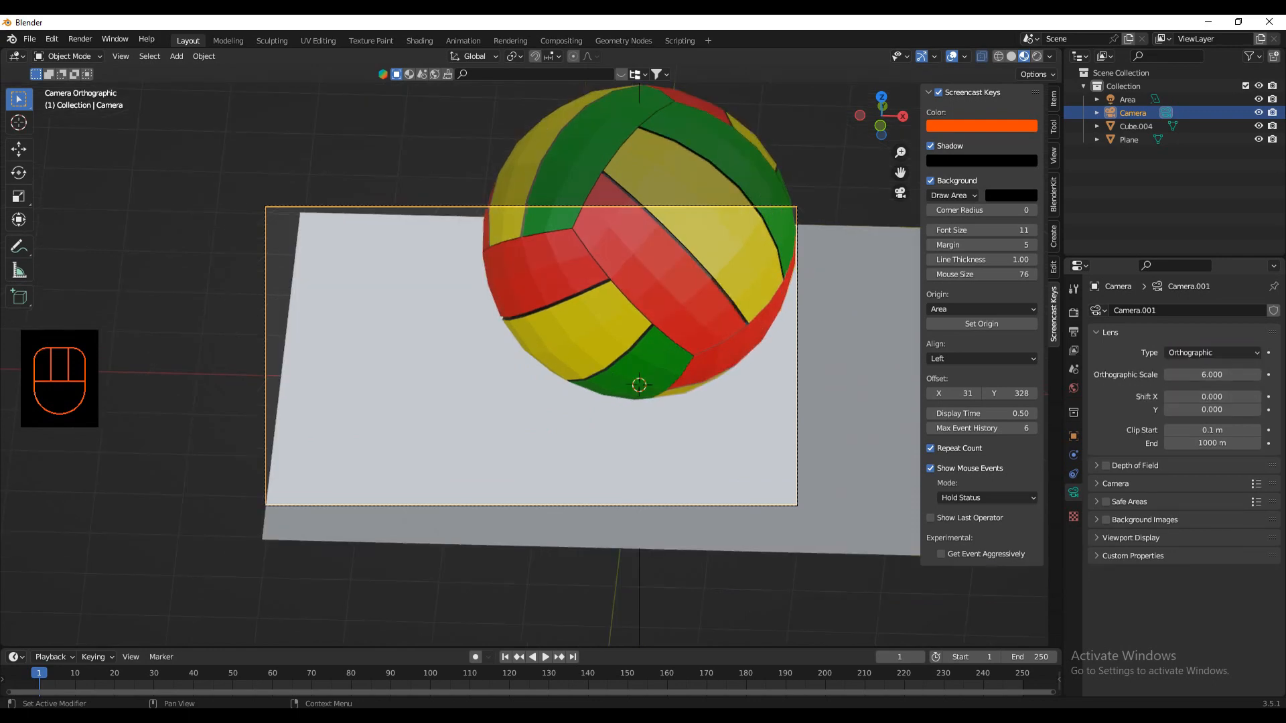
Step: Set the render engine to Cycles with GPU Compute as the device
left_click(1074, 313)
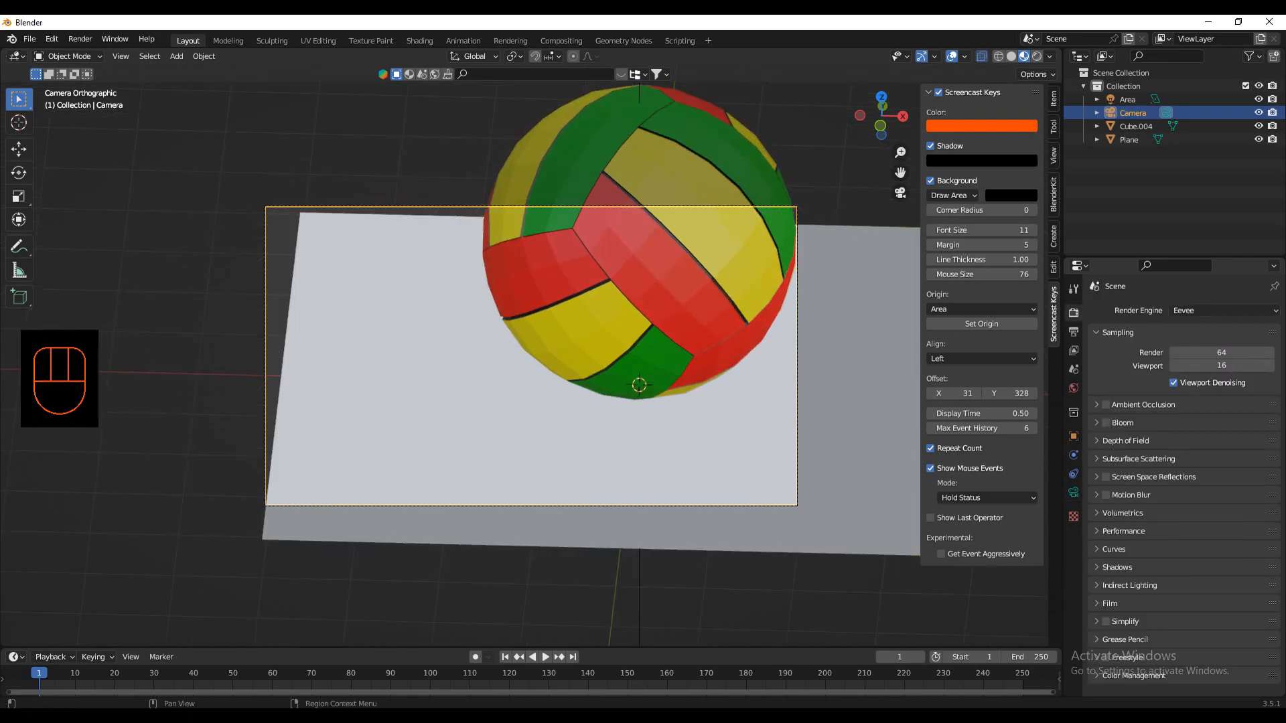
left_click(1224, 311)
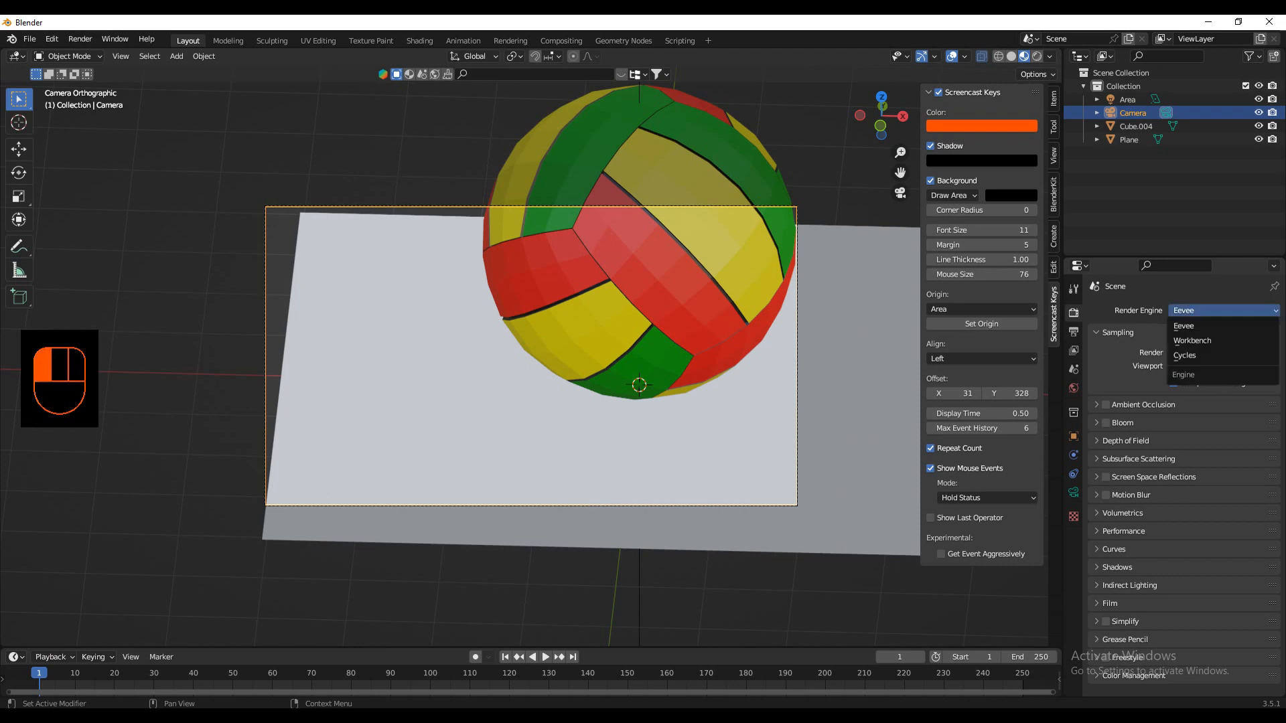
left_click(1199, 355)
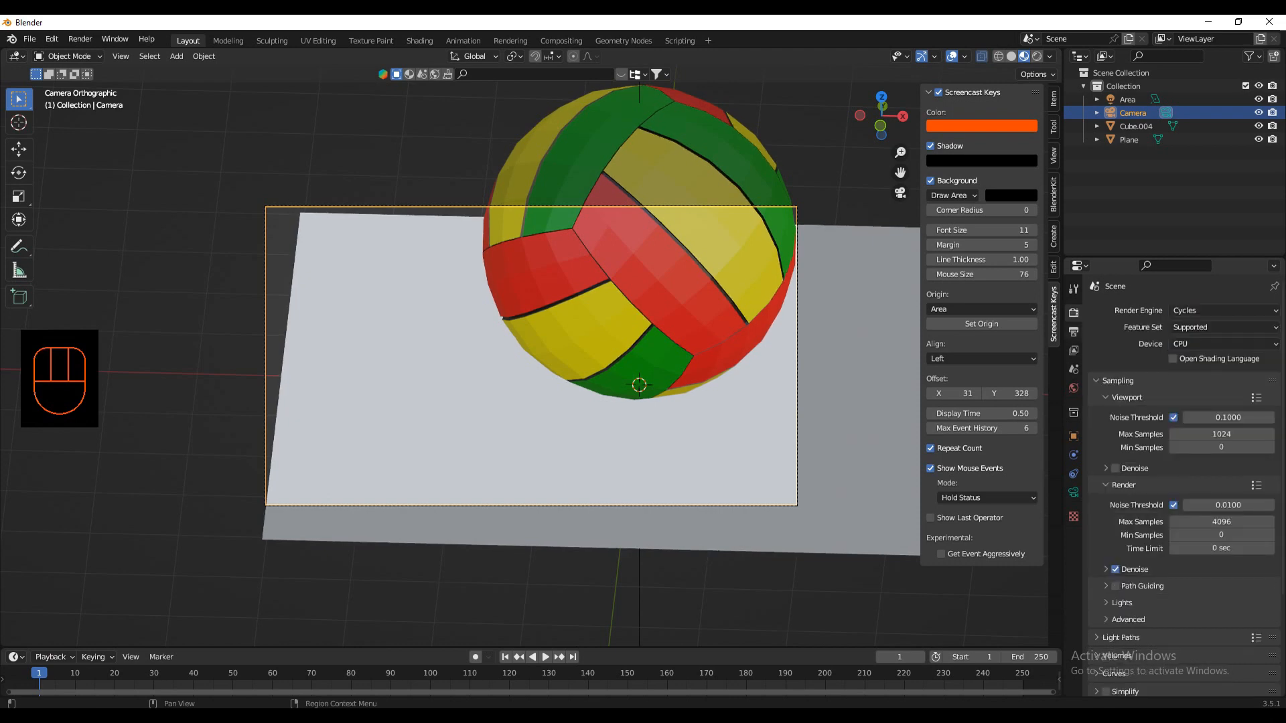
left_click(1074, 332)
left_click(1074, 313)
left_click(1224, 344)
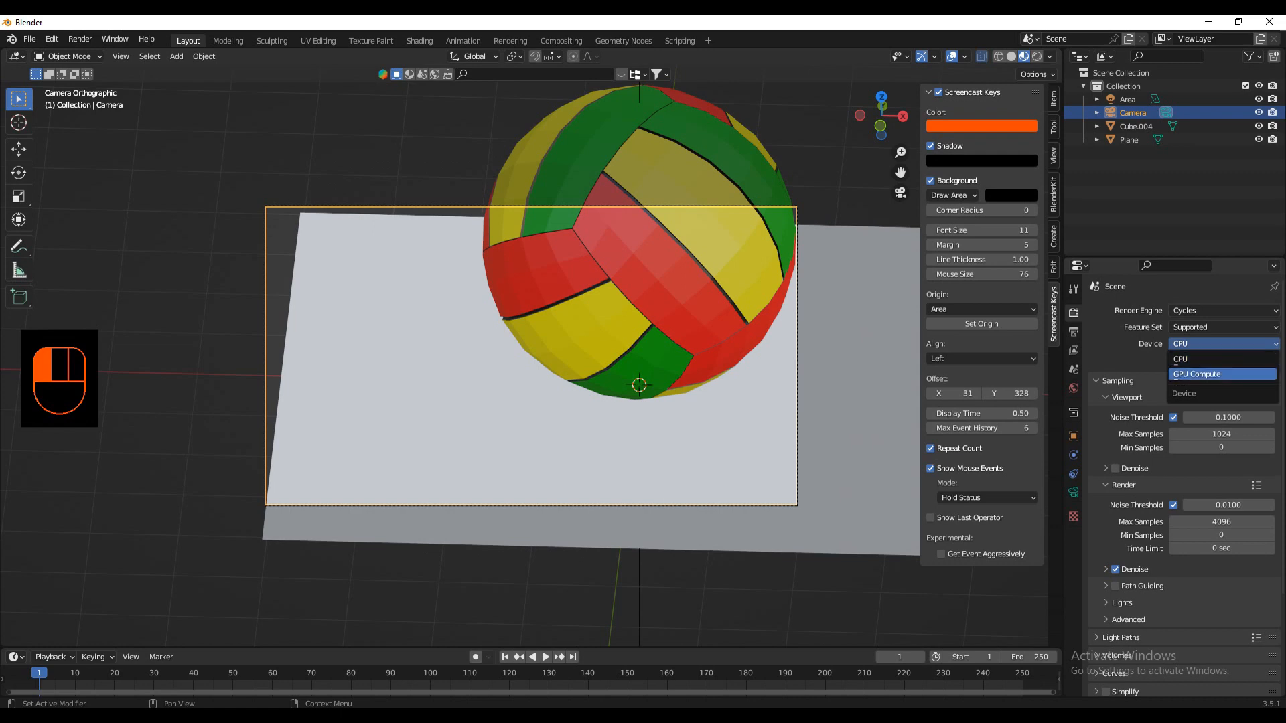
left_click(1200, 373)
Step: Set the output resolution X to 1080 px
left_click(1074, 332)
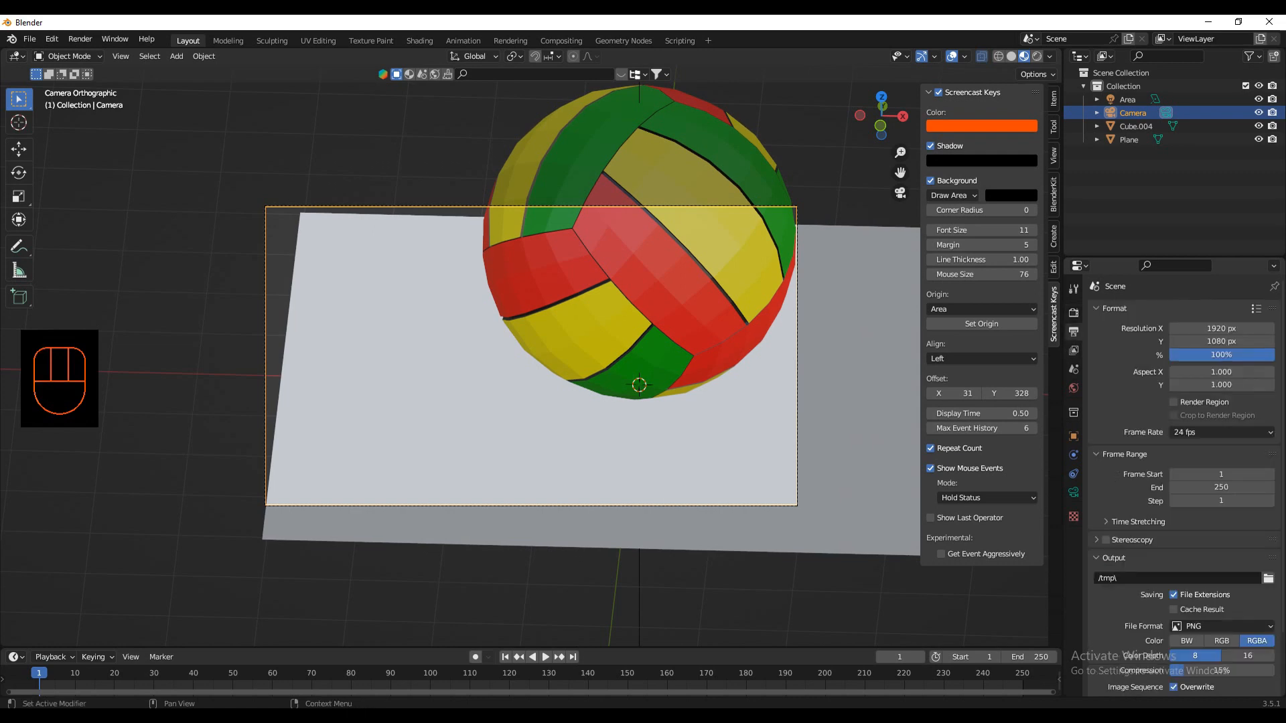
left_click(1221, 328)
type("1080")
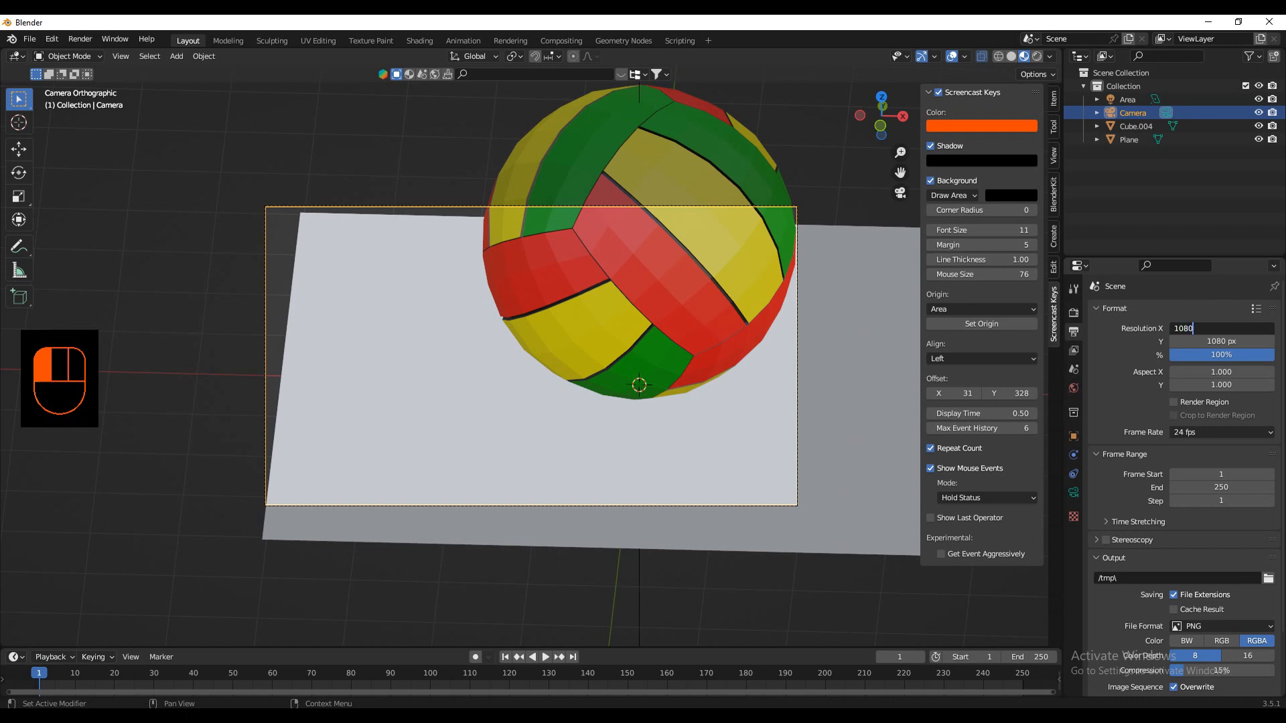
key("Return")
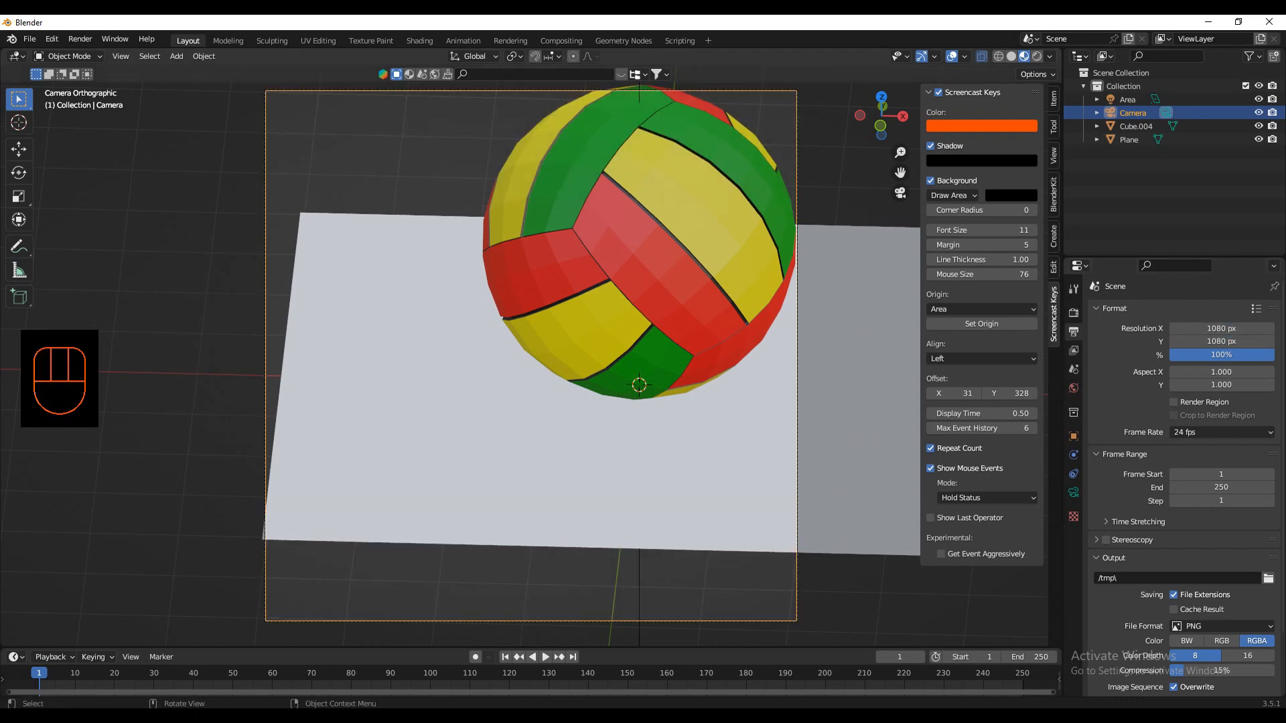
Step: Move the camera freely so the ball sits inside the square camera frame
key("g")
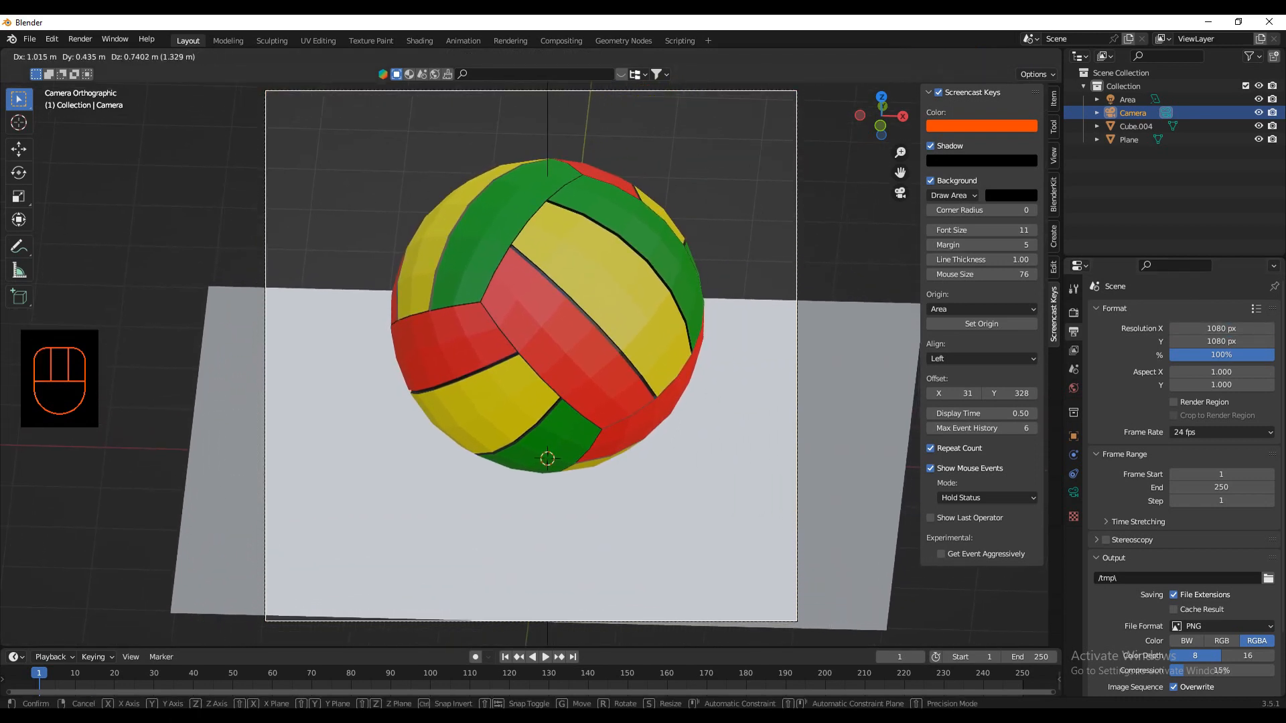
left_click(676, 483)
left_click(676, 522)
scroll(676, 523, "down", 4)
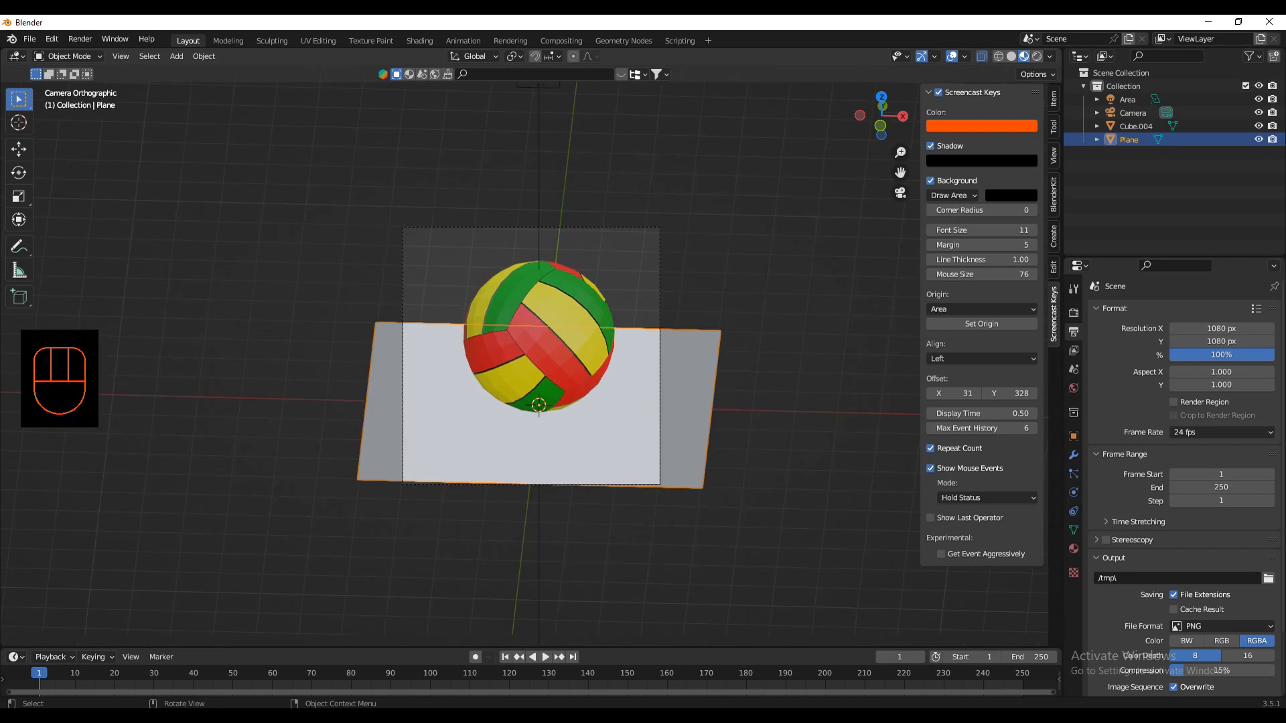
Step: Move the camera freely by about -5.08 m in X, 4.07 m in Y and -1.07 m in Z
middle_click_drag(676, 522, 535, 438)
left_click(648, 355)
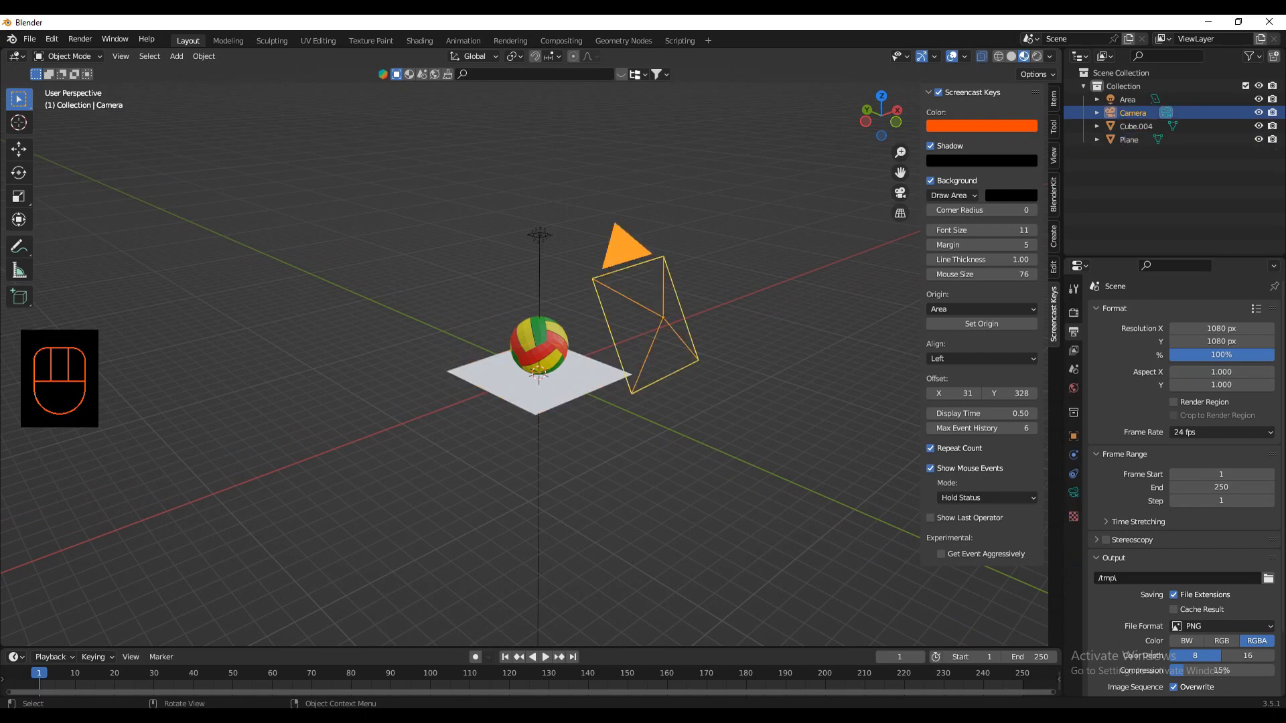
key("g")
left_click(540, 376)
Step: Rotate the camera about -46.7° around global Z and look through it
key("r")
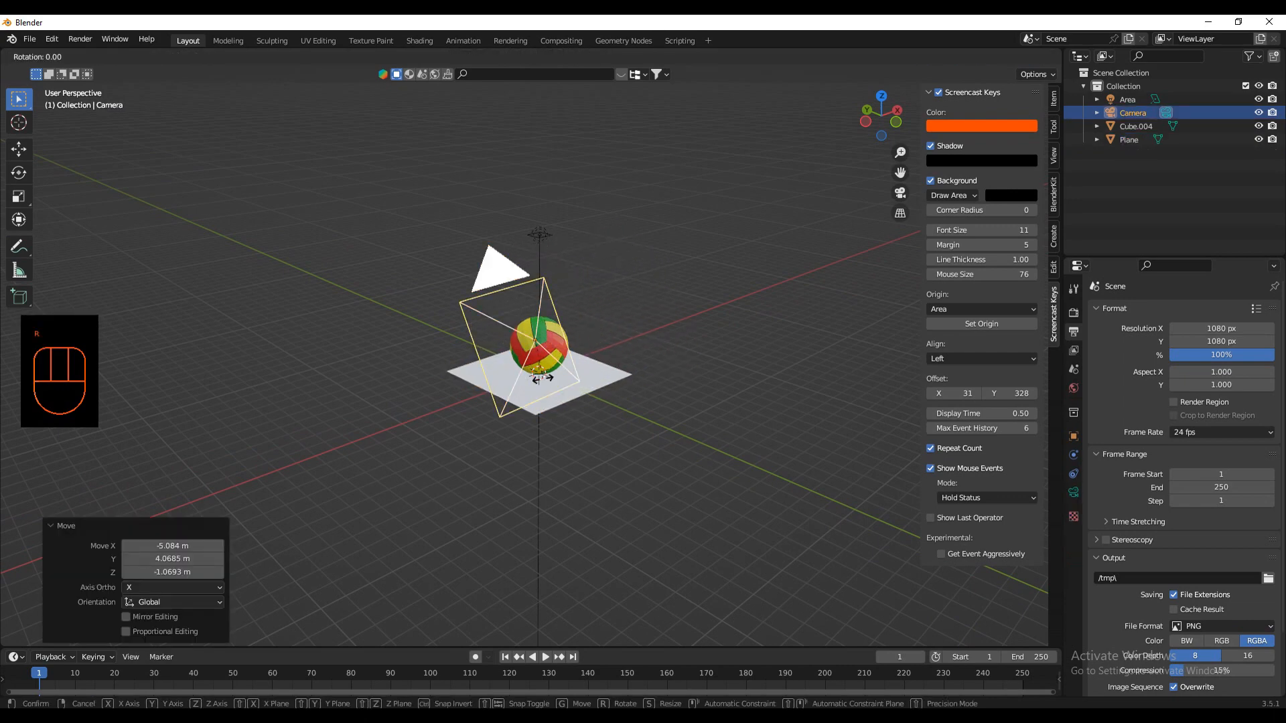
key("z")
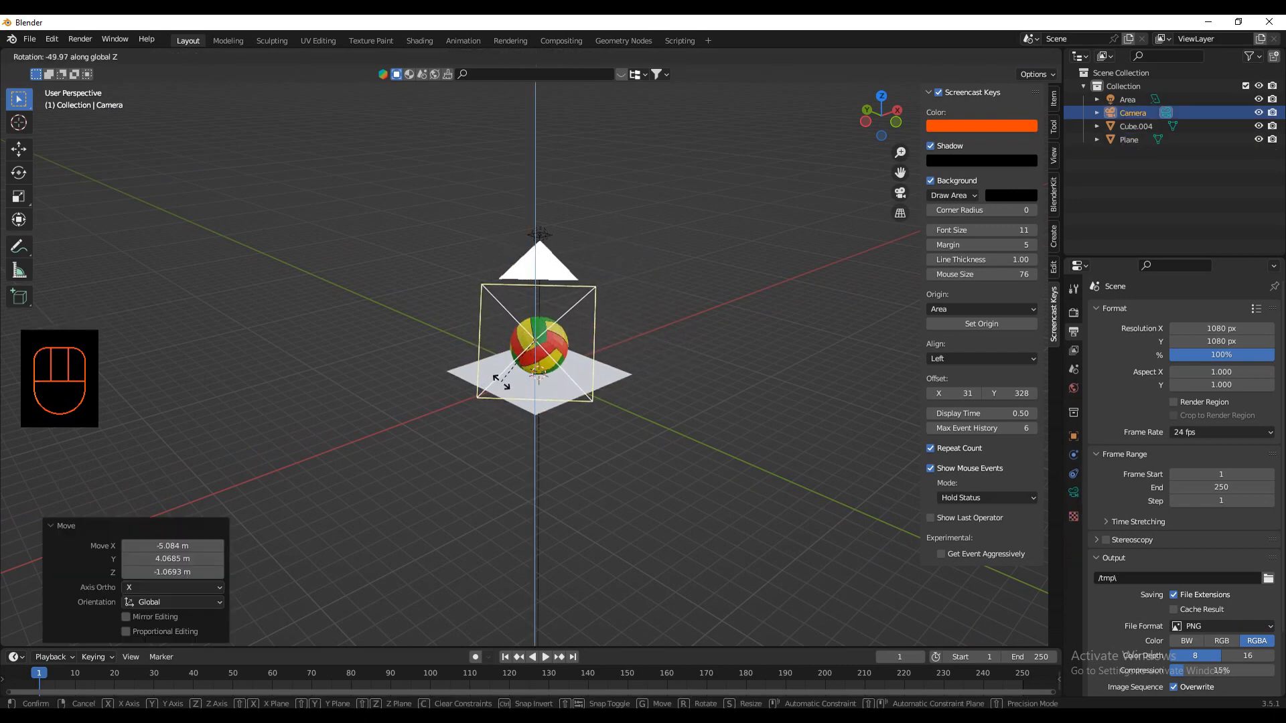
left_click(513, 375)
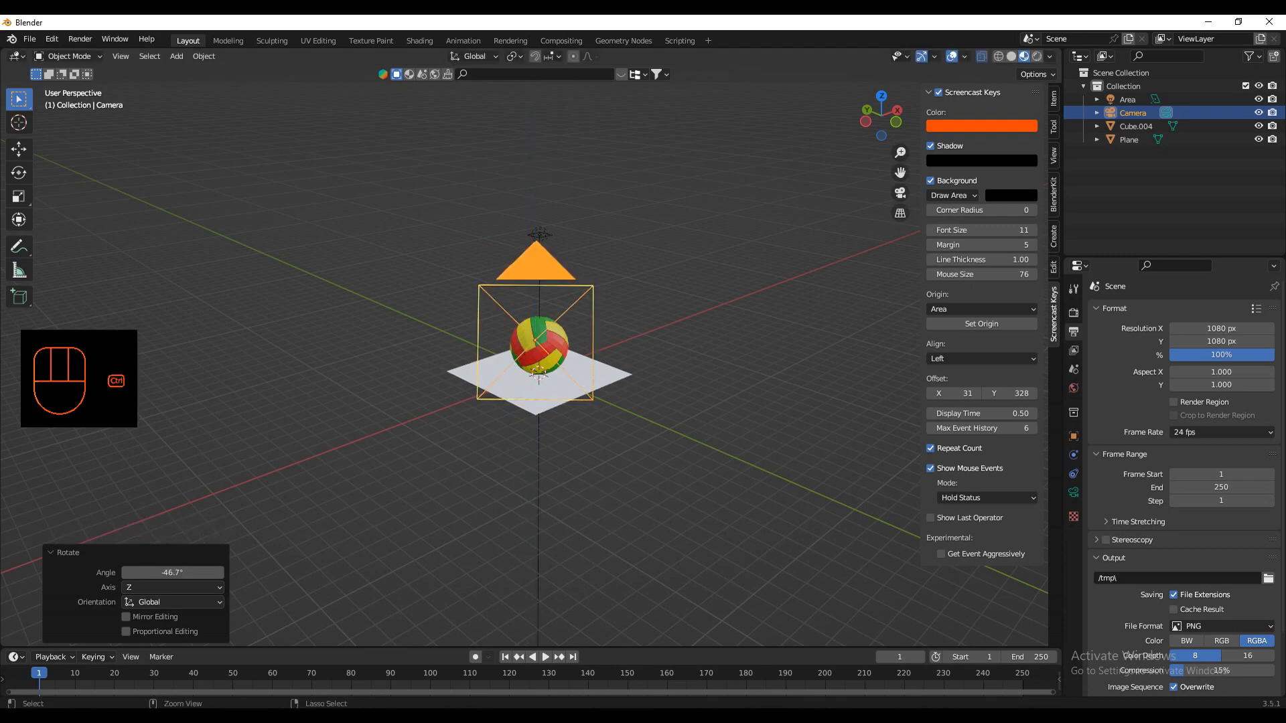
key("ctrl+KP_0")
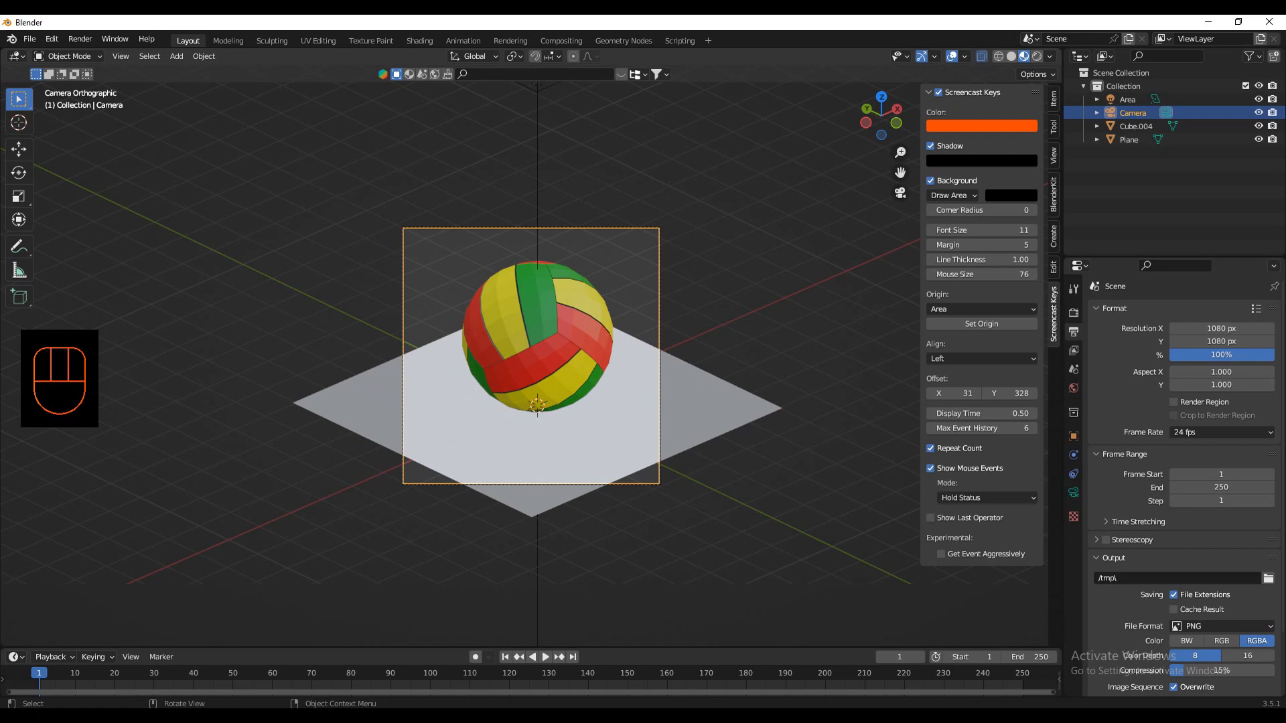
Step: Scale the plane under the ball uniformly by about 1.316 and clear the selection
left_click(529, 447)
key("s")
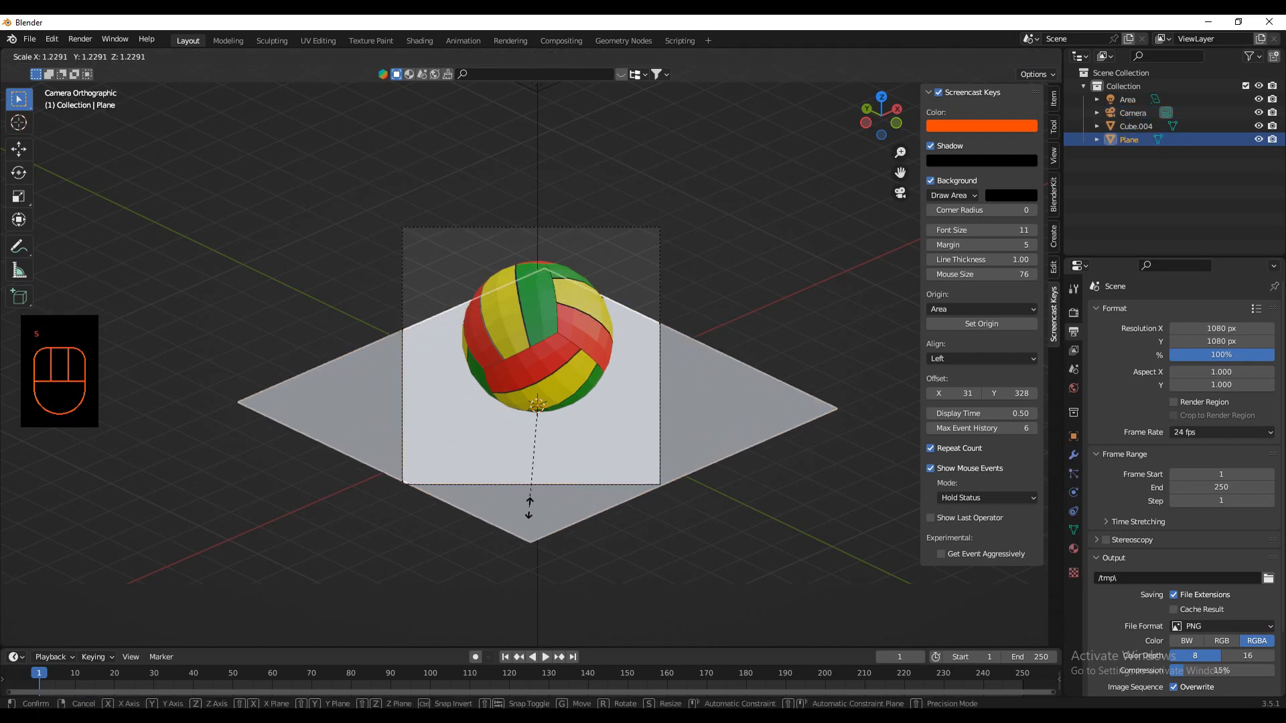
left_click(531, 514)
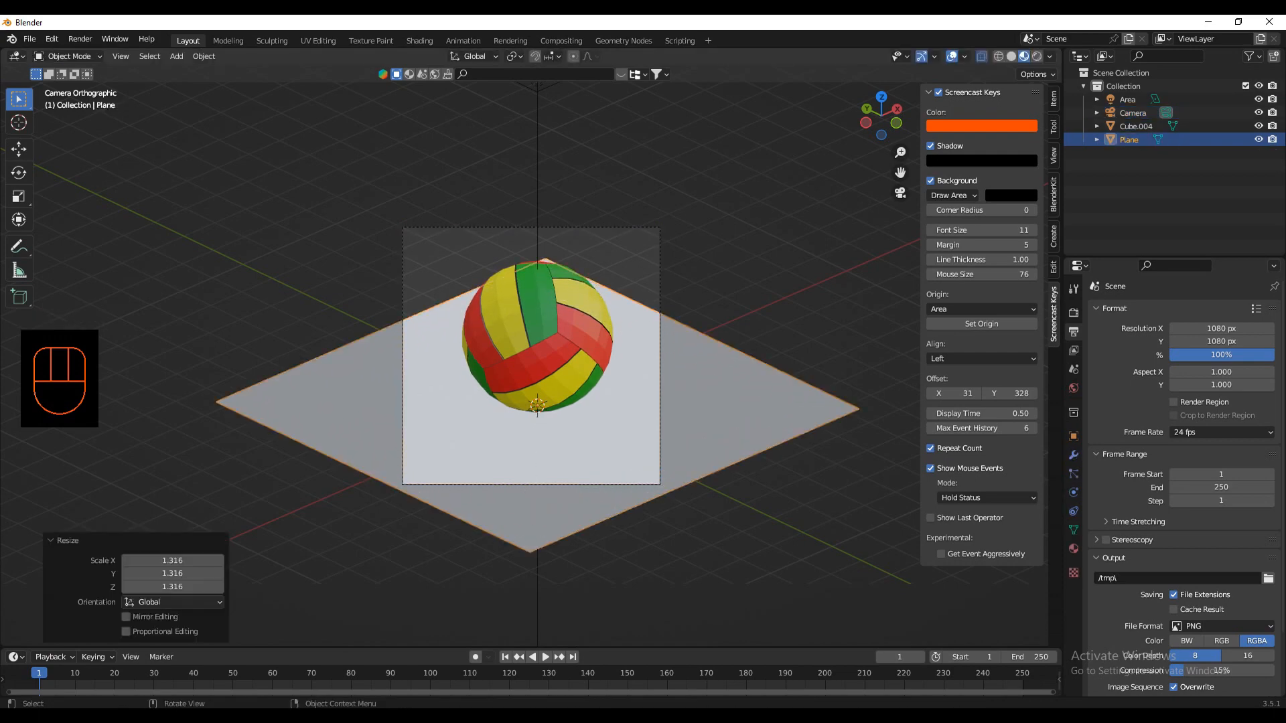
key("alt+a")
Step: Extrude the plane's two rear edges about 7.03 m up along global Z in Edit Mode to form walls behind the ball
middle_click_drag(530, 496, 569, 497)
scroll(568, 497, "down", 4)
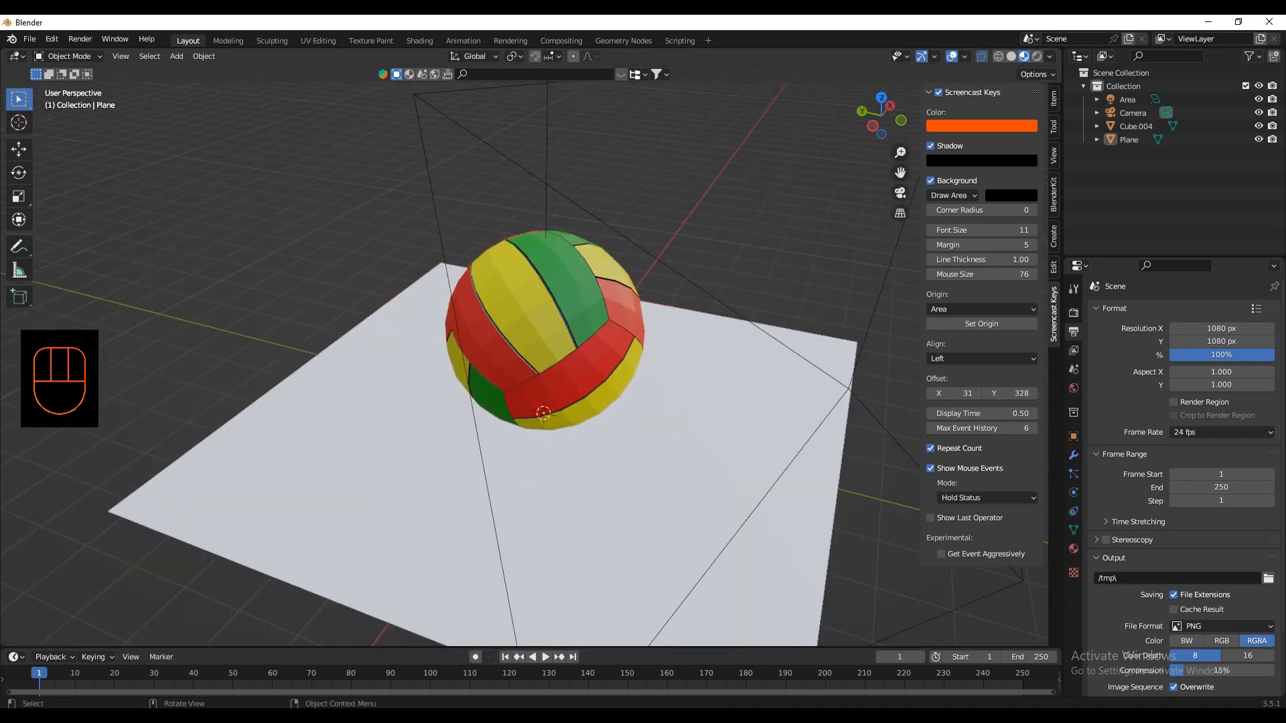
left_click(566, 486)
left_click(66, 56)
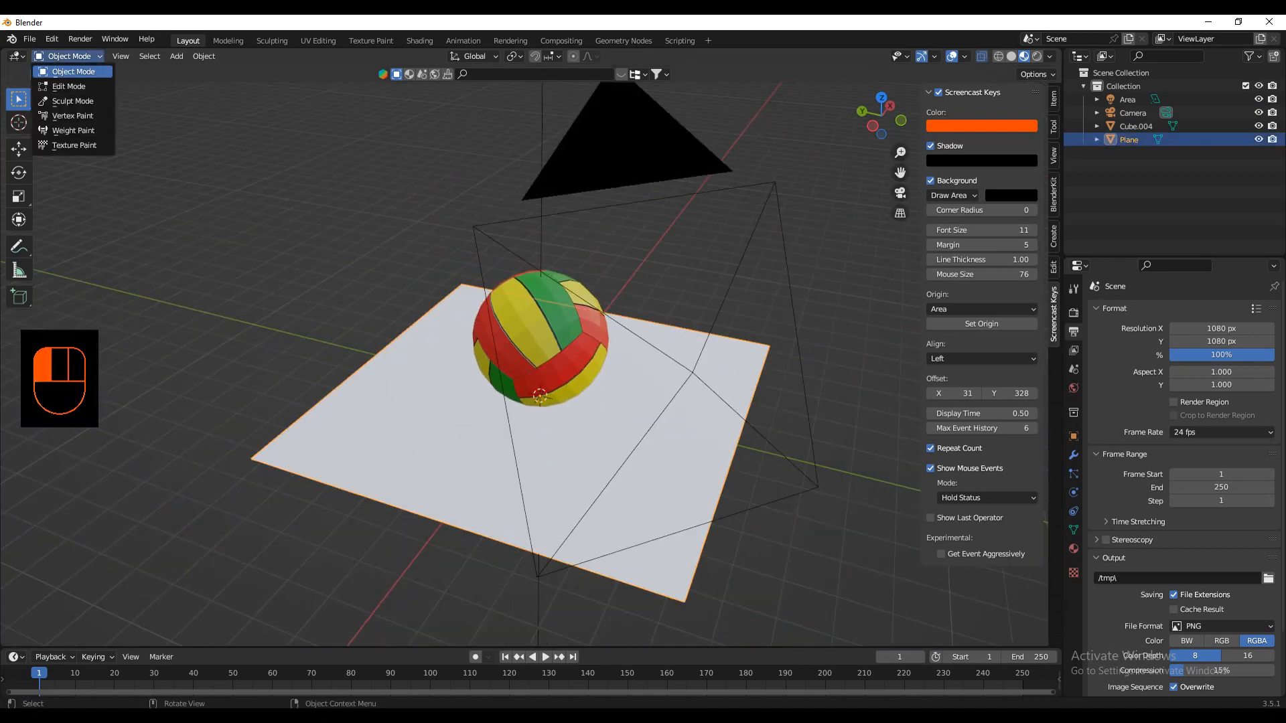
left_click(64, 87)
left_click(127, 56)
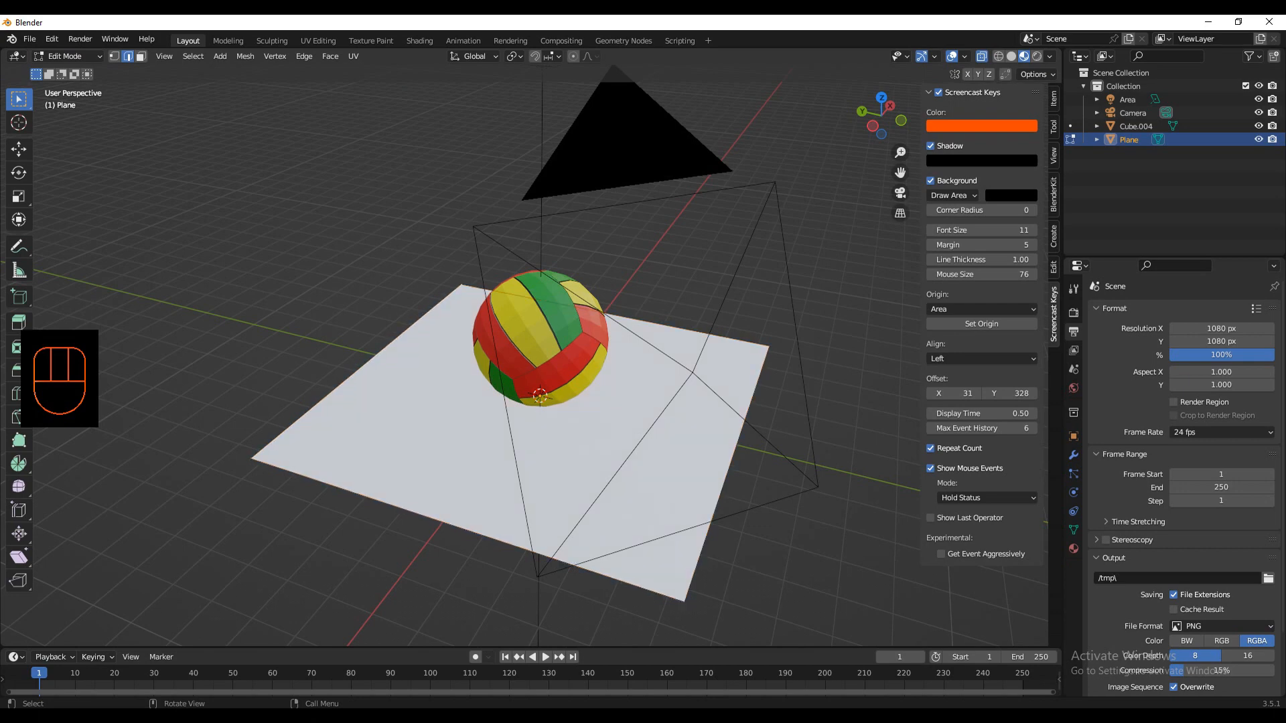
key("shift")
left_click(683, 328, "shift")
key("e")
key("z")
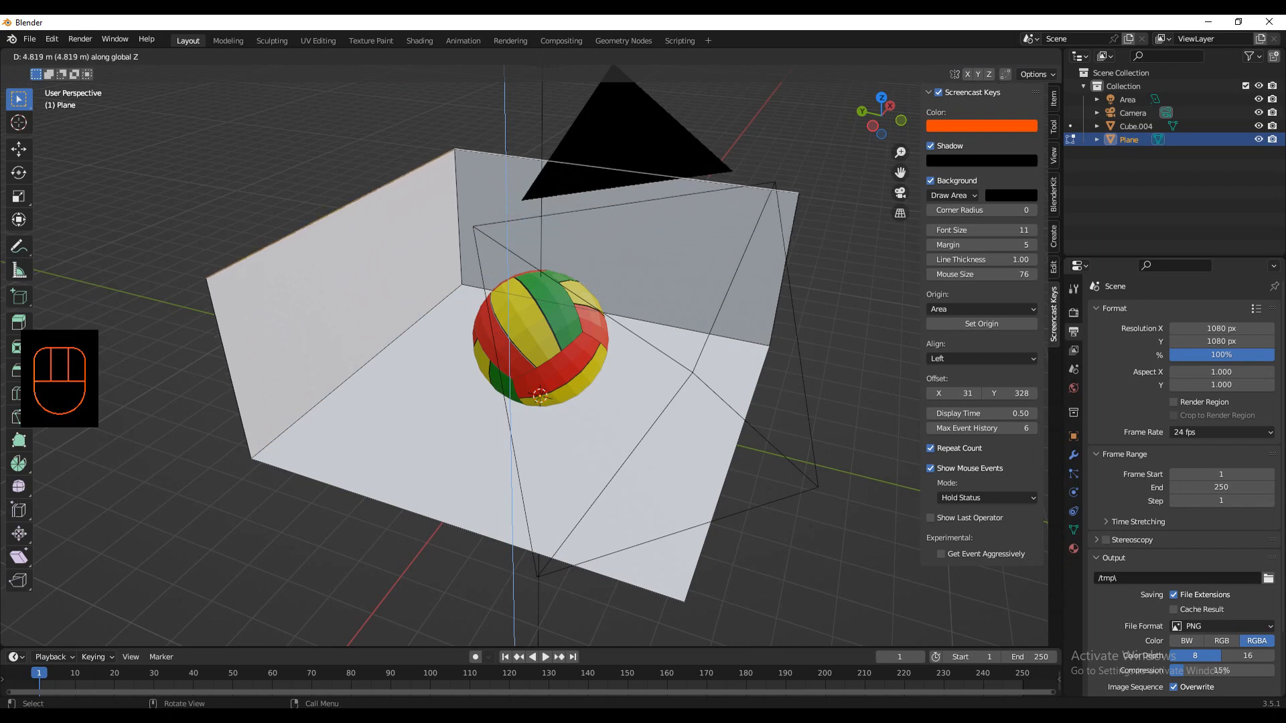
left_click(677, 144)
middle_click_drag(677, 144, 630, 128)
left_click(67, 56)
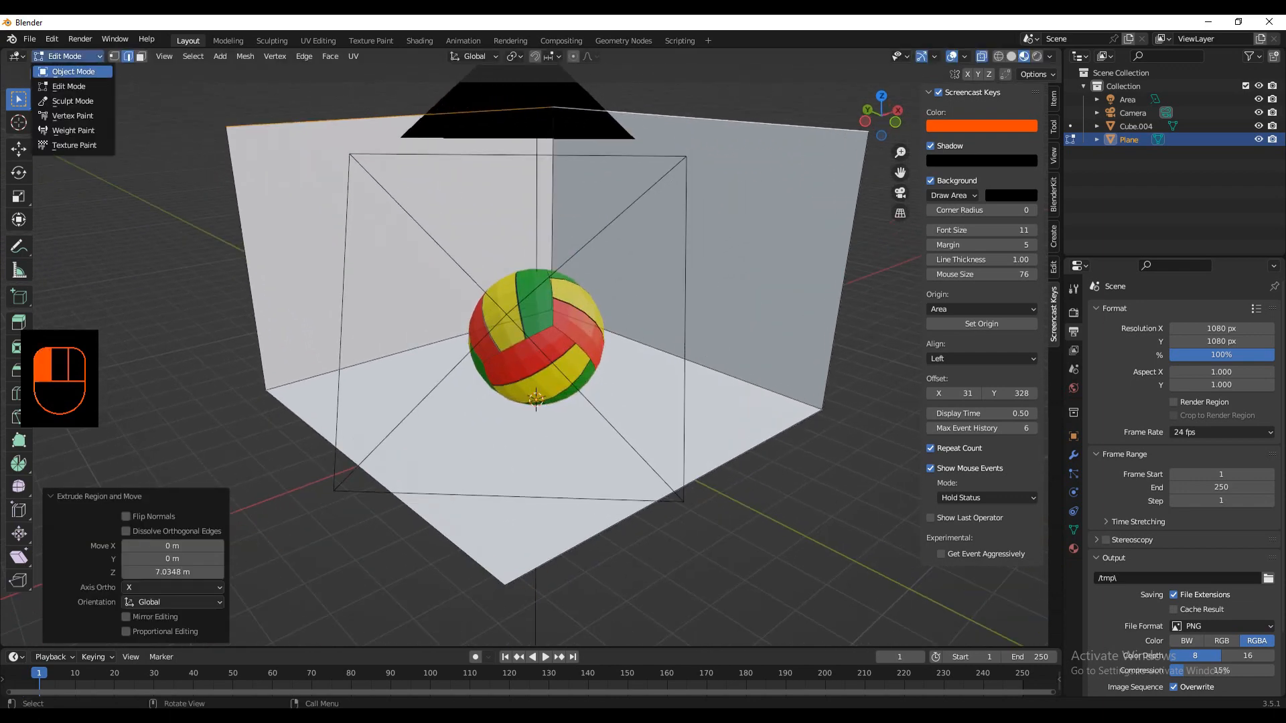
left_click(64, 66)
left_click(201, 268)
Step: Set the area light's power to 100 W
middle_click_drag(402, 334, 404, 340)
scroll(524, 365, "down", 3)
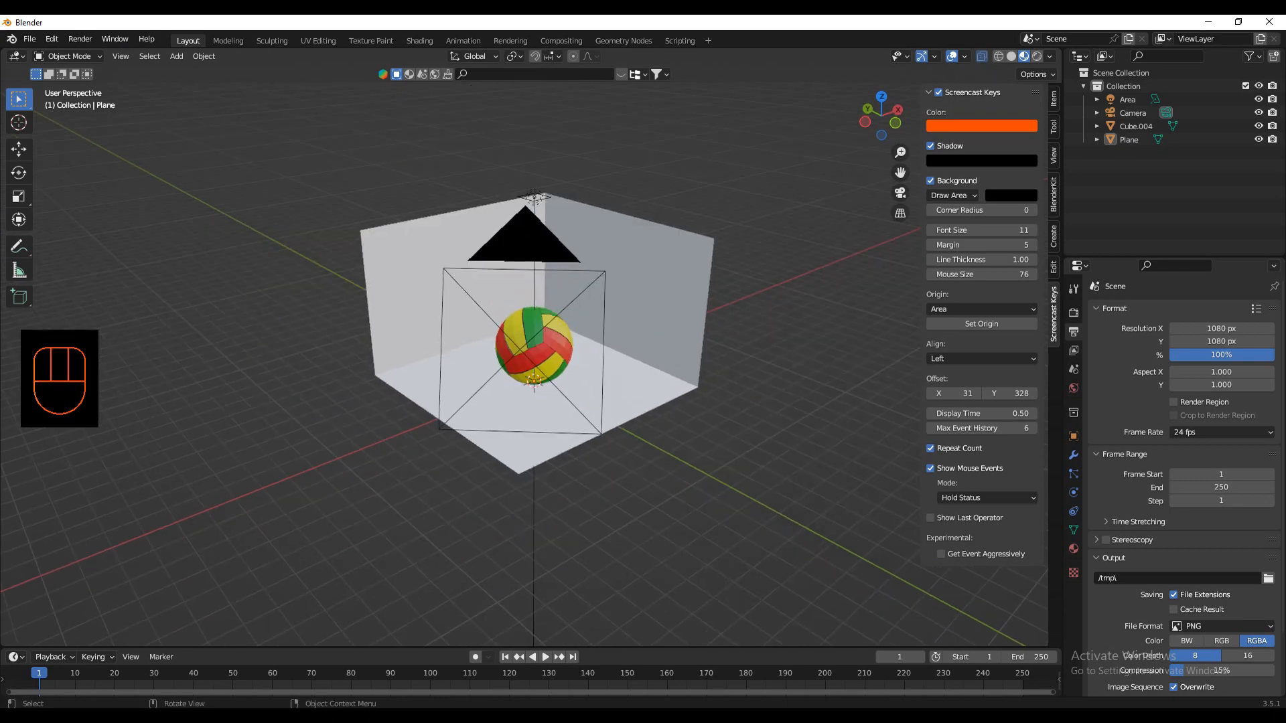
left_click(534, 195)
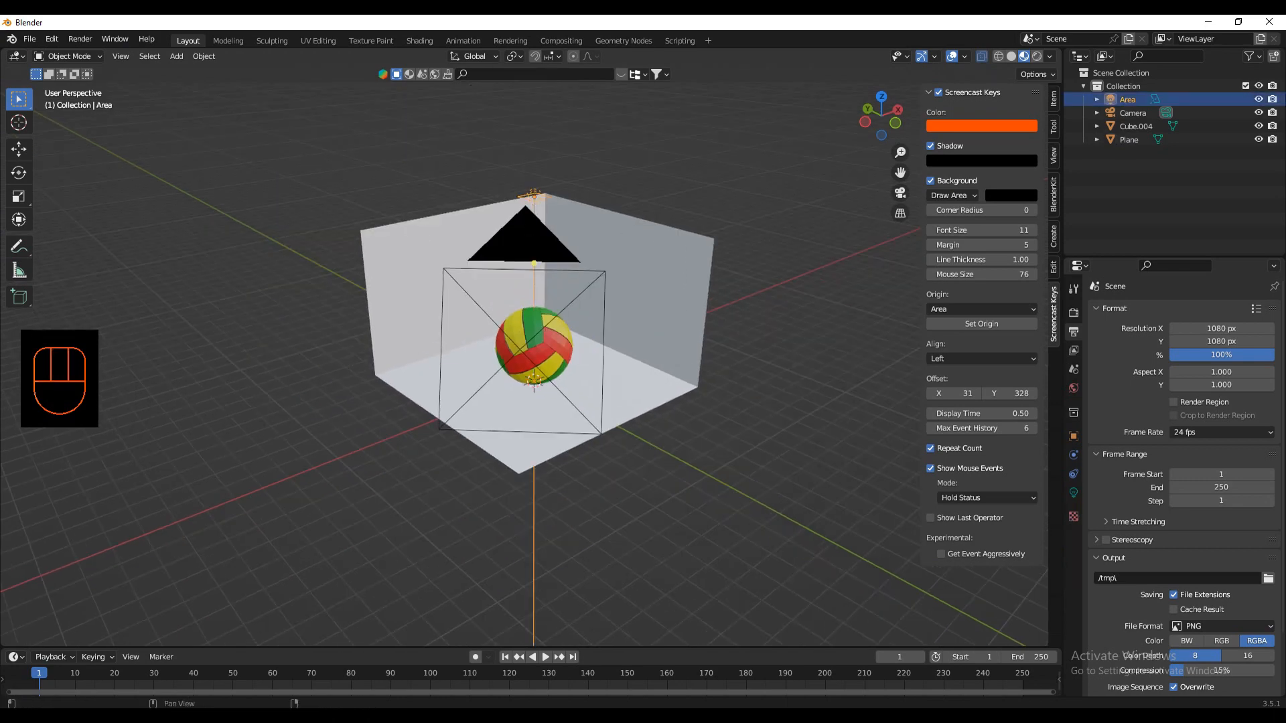
left_click(1213, 402)
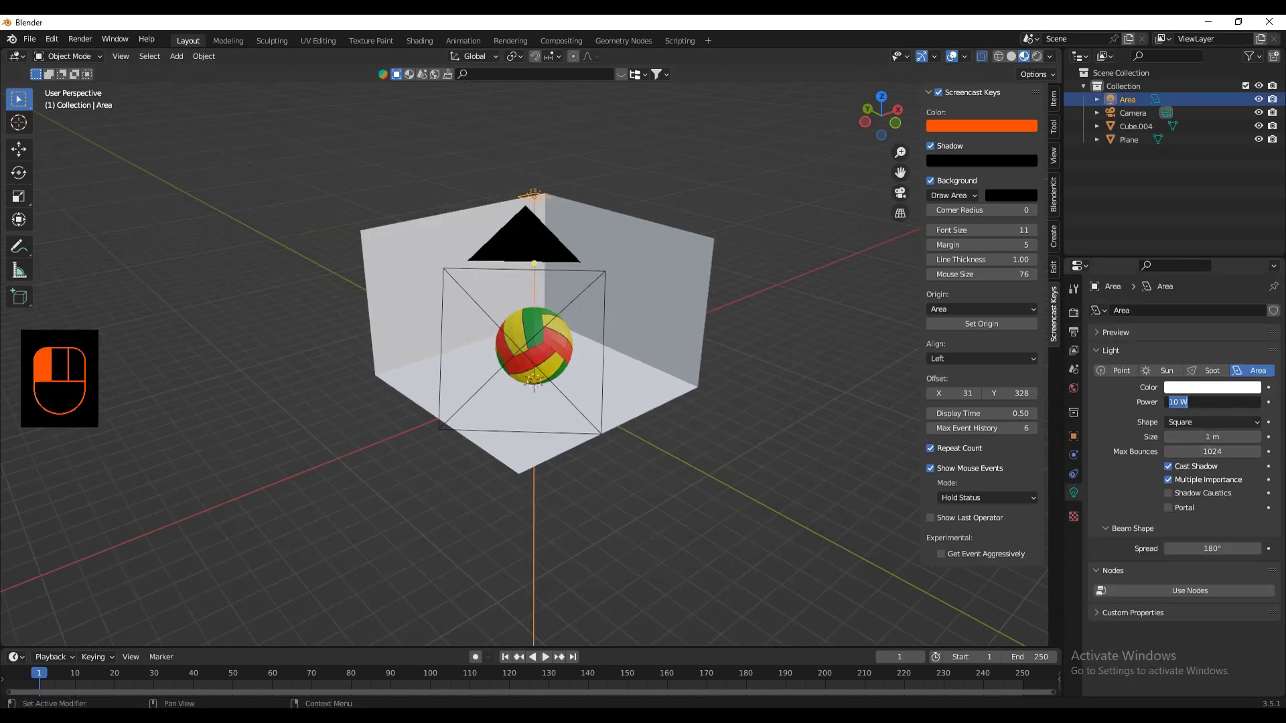
type("100")
key("Return")
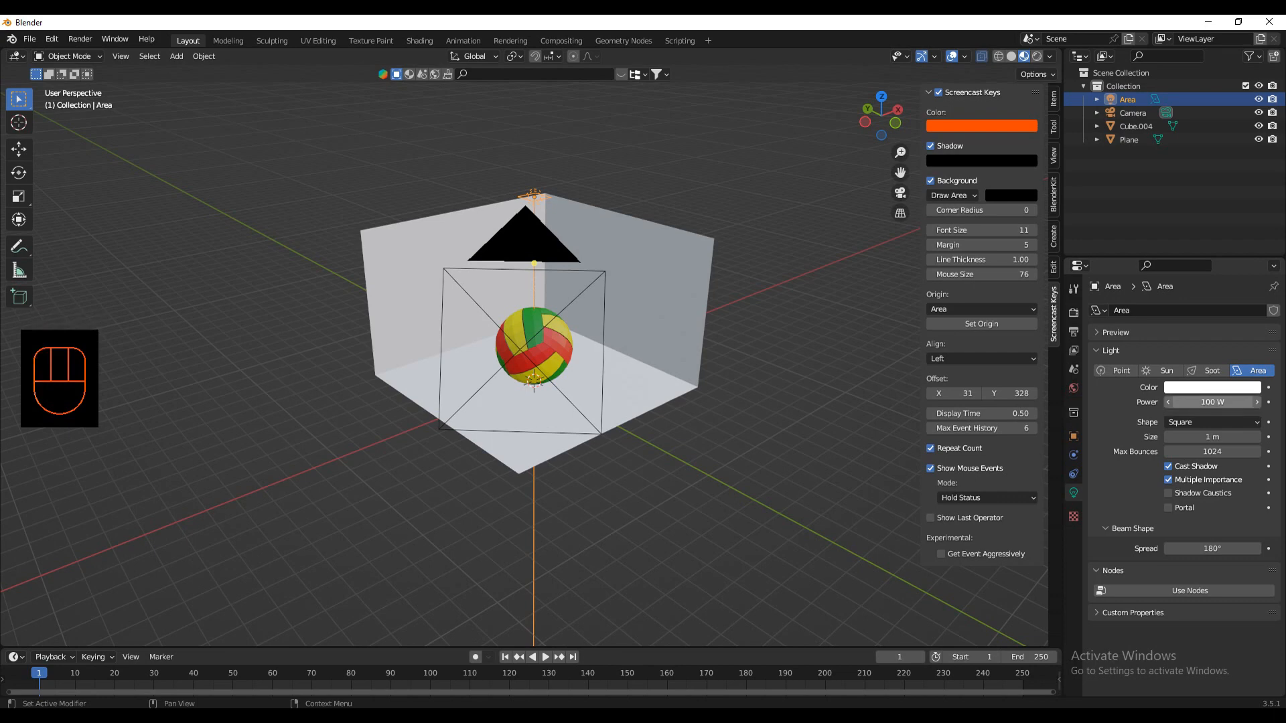
Step: Change the area light's color to cyan with hue about 0.495 and saturation about 0.984
left_click(1213, 387)
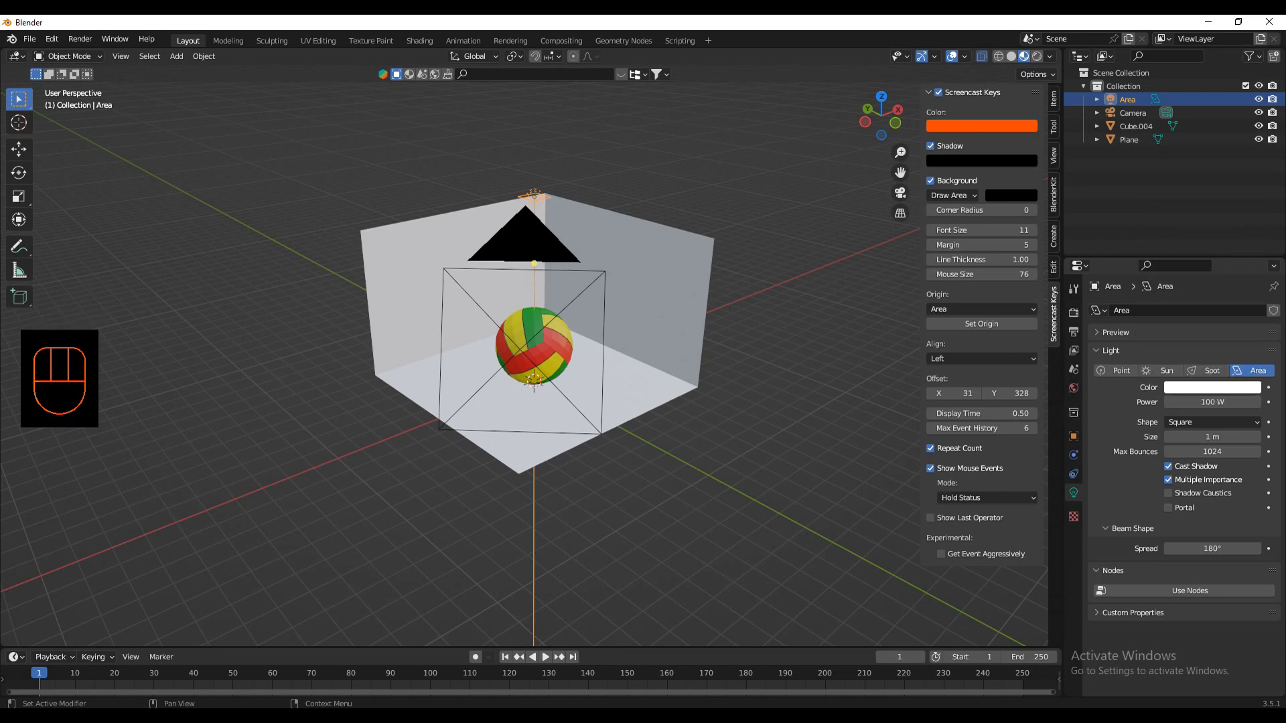
left_click(1213, 387)
left_click(1198, 231)
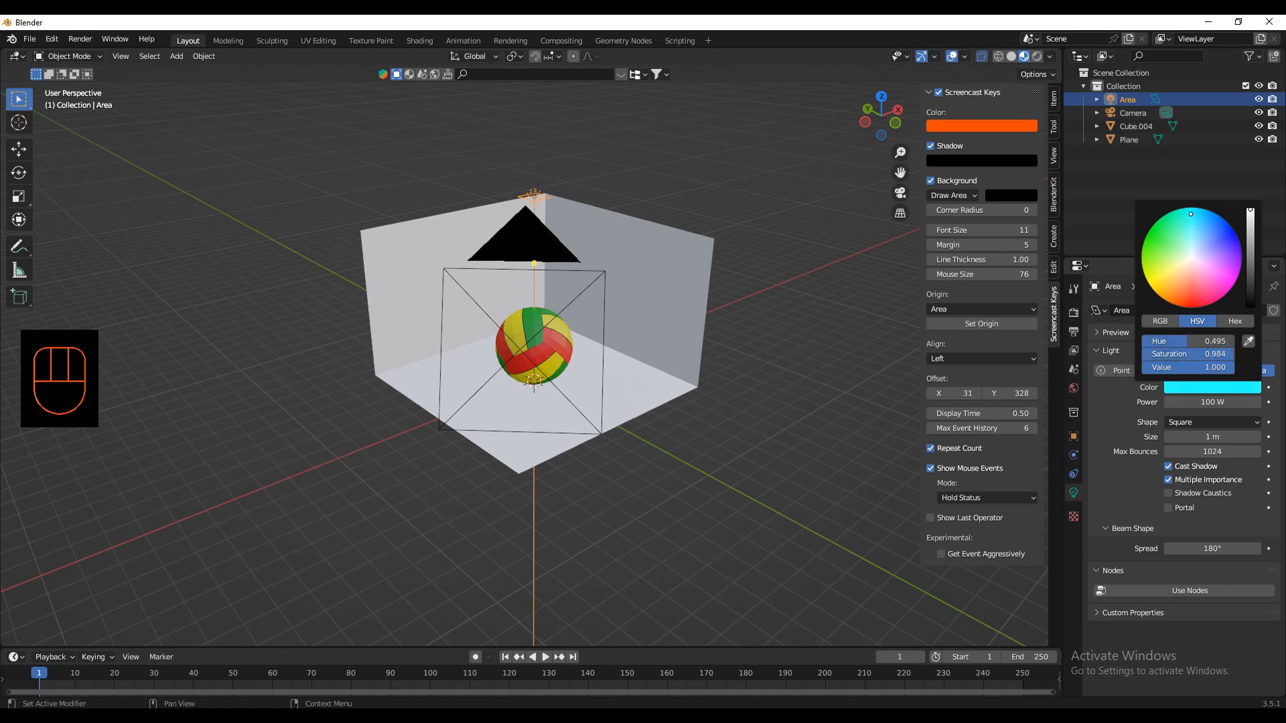
Step: Make the selected camera the active one, view the scene through it and switch the viewport to Rendered shading
left_click(803, 302)
left_click(524, 235)
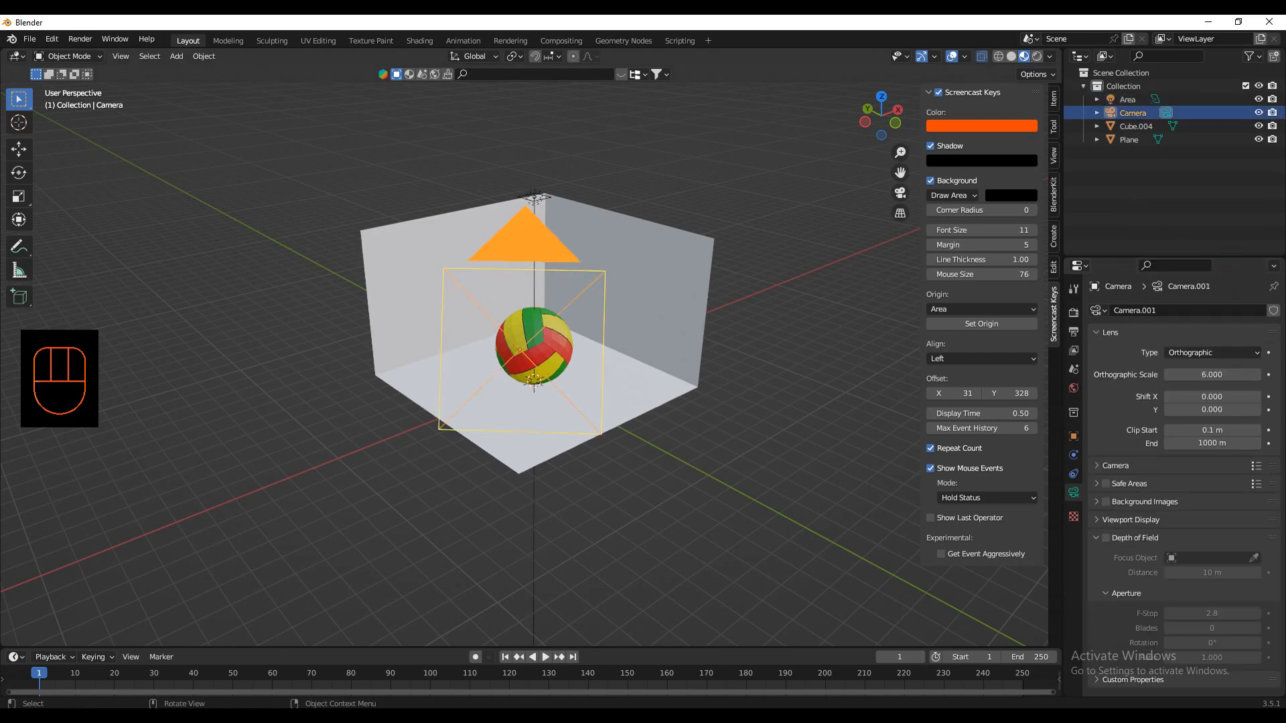
key("ctrl+KP_0")
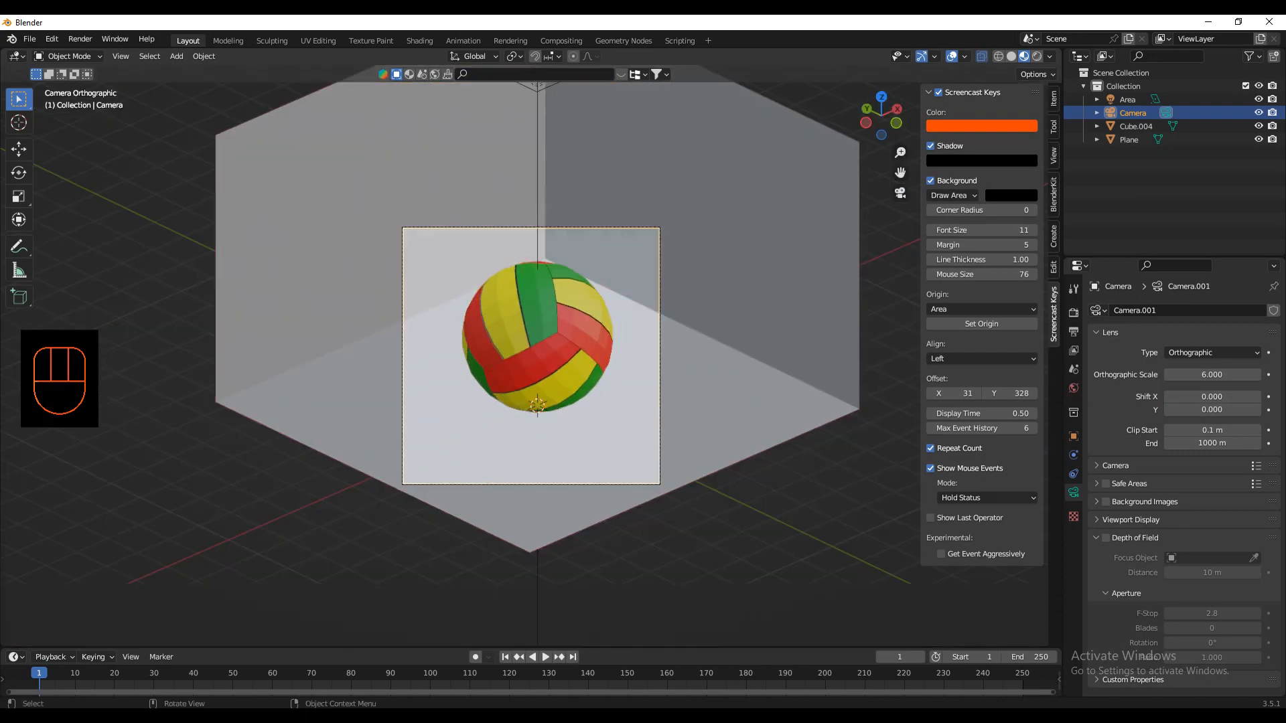
left_click(1037, 56)
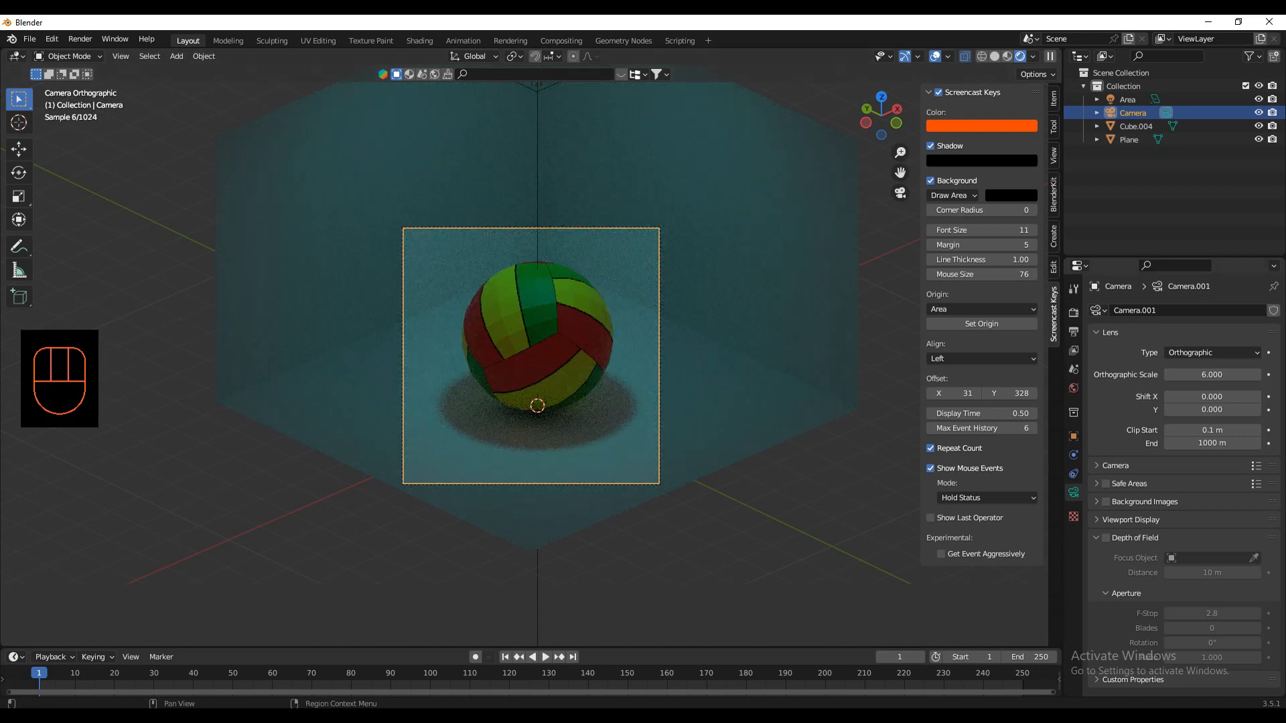
Step: Lighten the area light's color to a very pale cyan
left_click(757, 234)
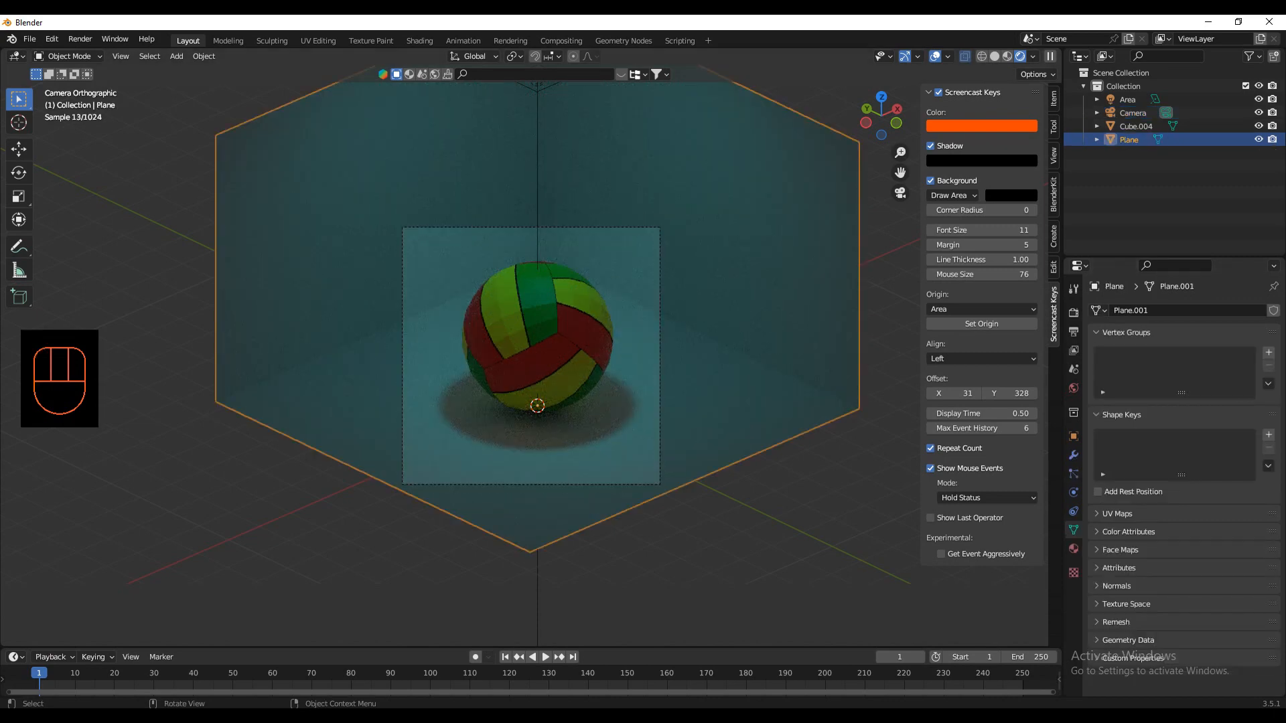
left_click(537, 91)
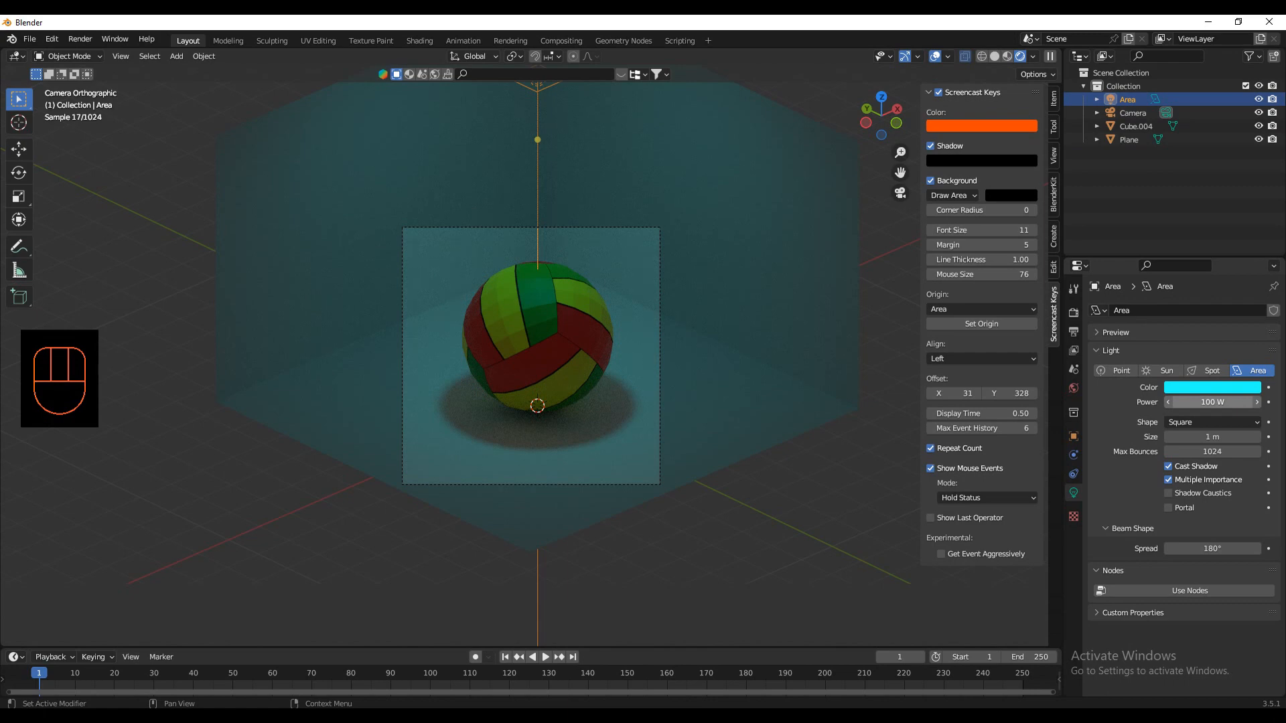
left_click(1213, 387)
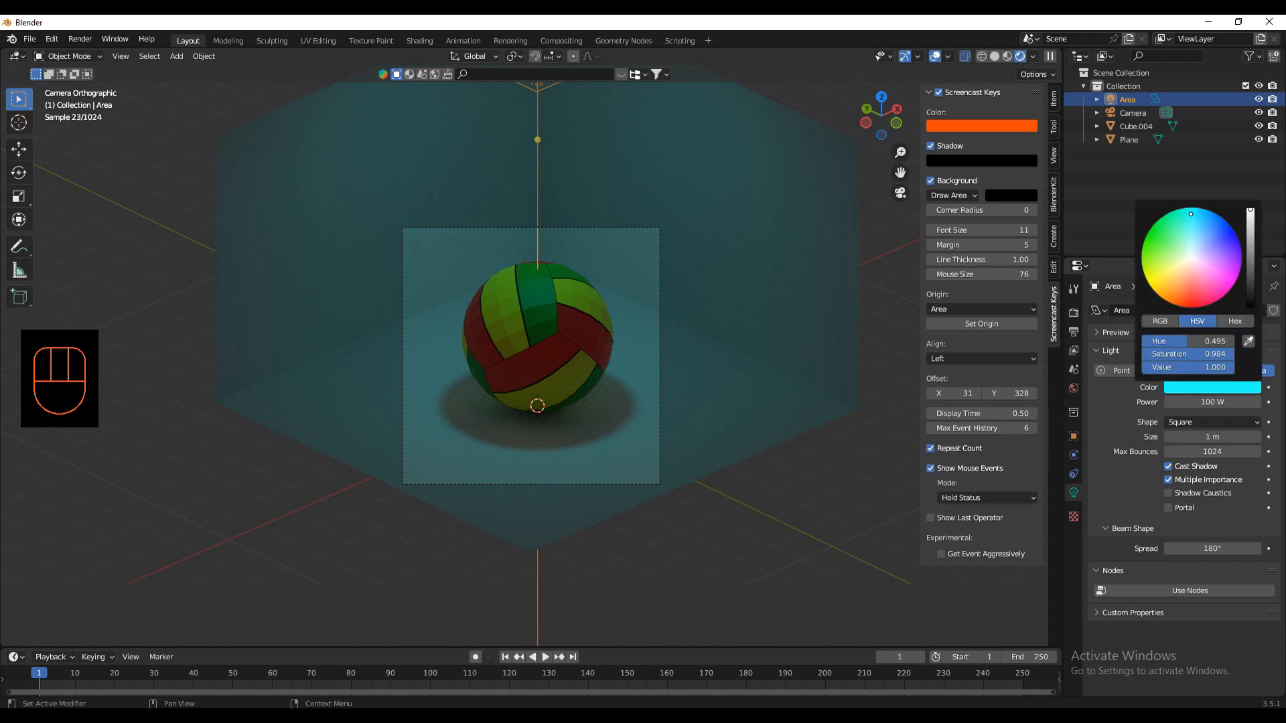
left_click(1190, 207)
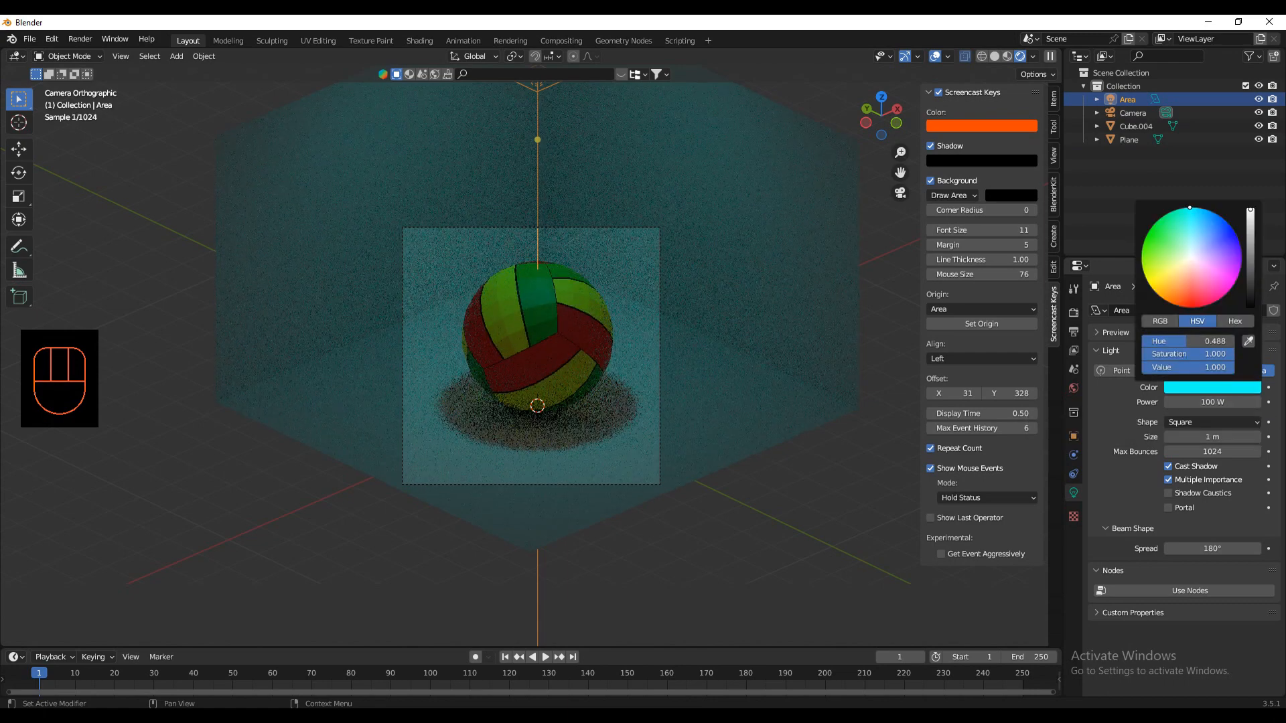
left_click_drag(1190, 207, 1192, 247)
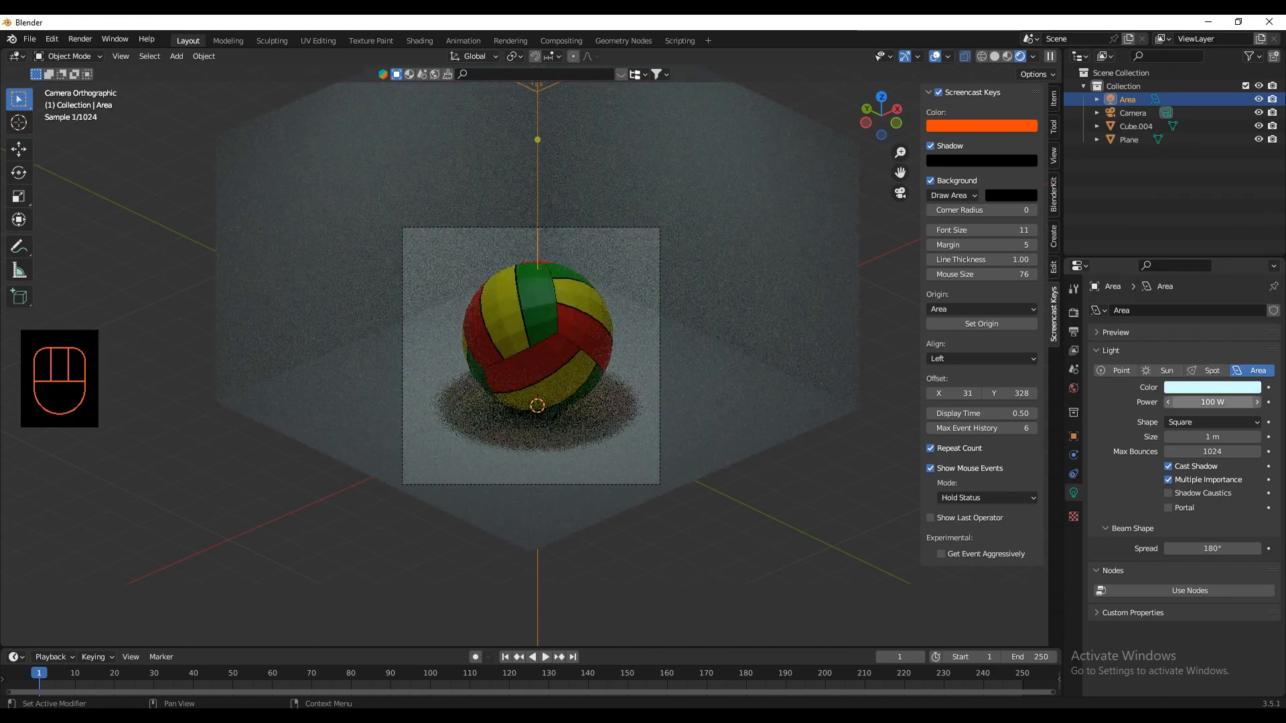
Step: Try the area light's power at 500 W and at 5000 W
left_click(1213, 402)
type("500")
key("Return")
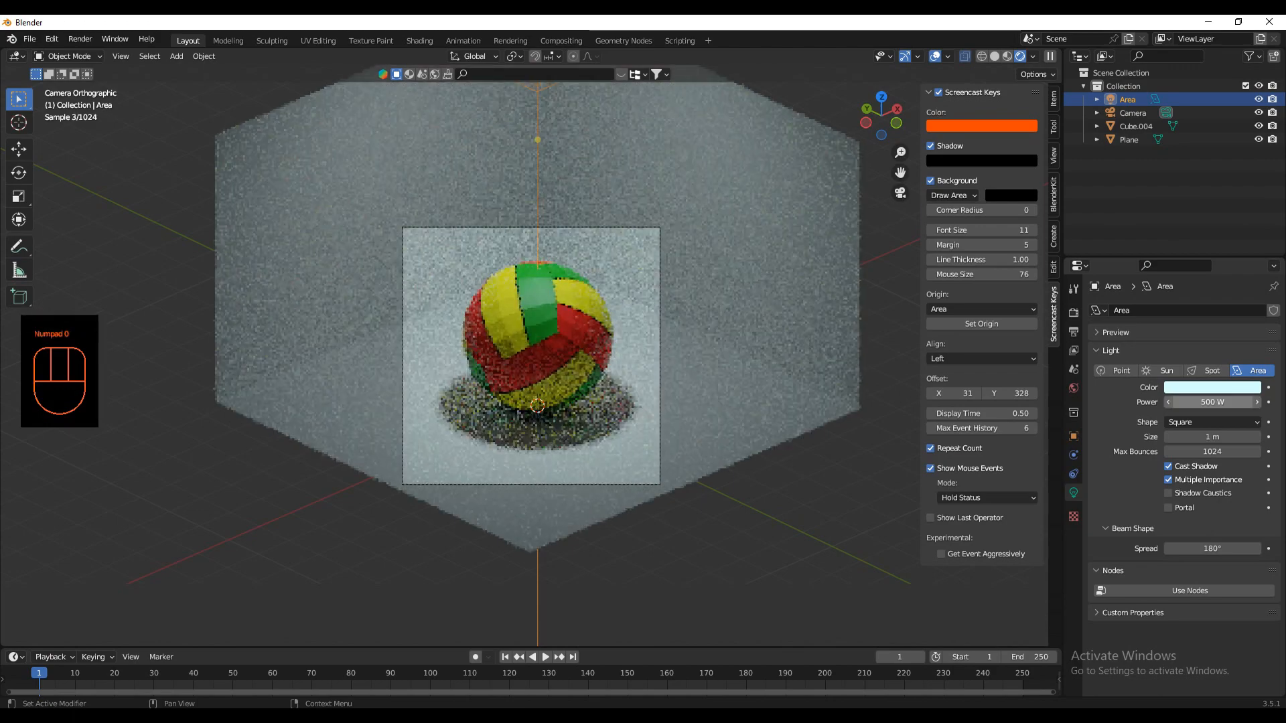
left_click(1213, 402)
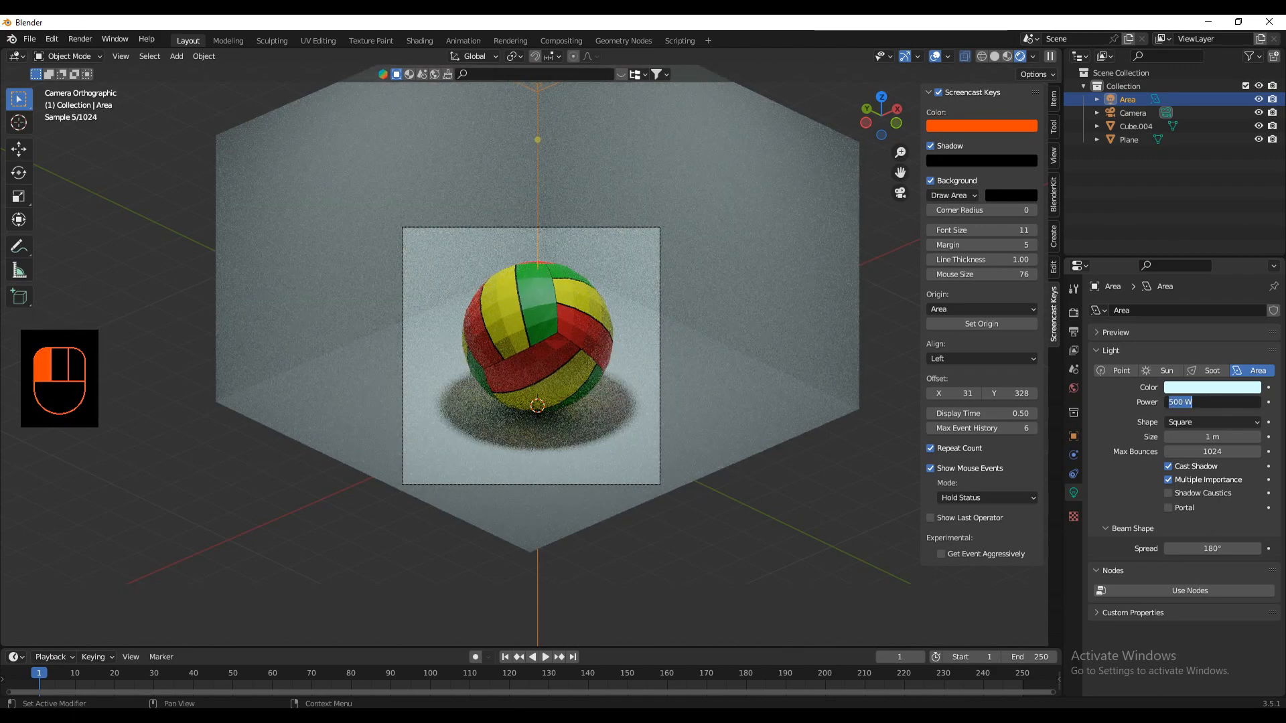
type("5000")
key("Return")
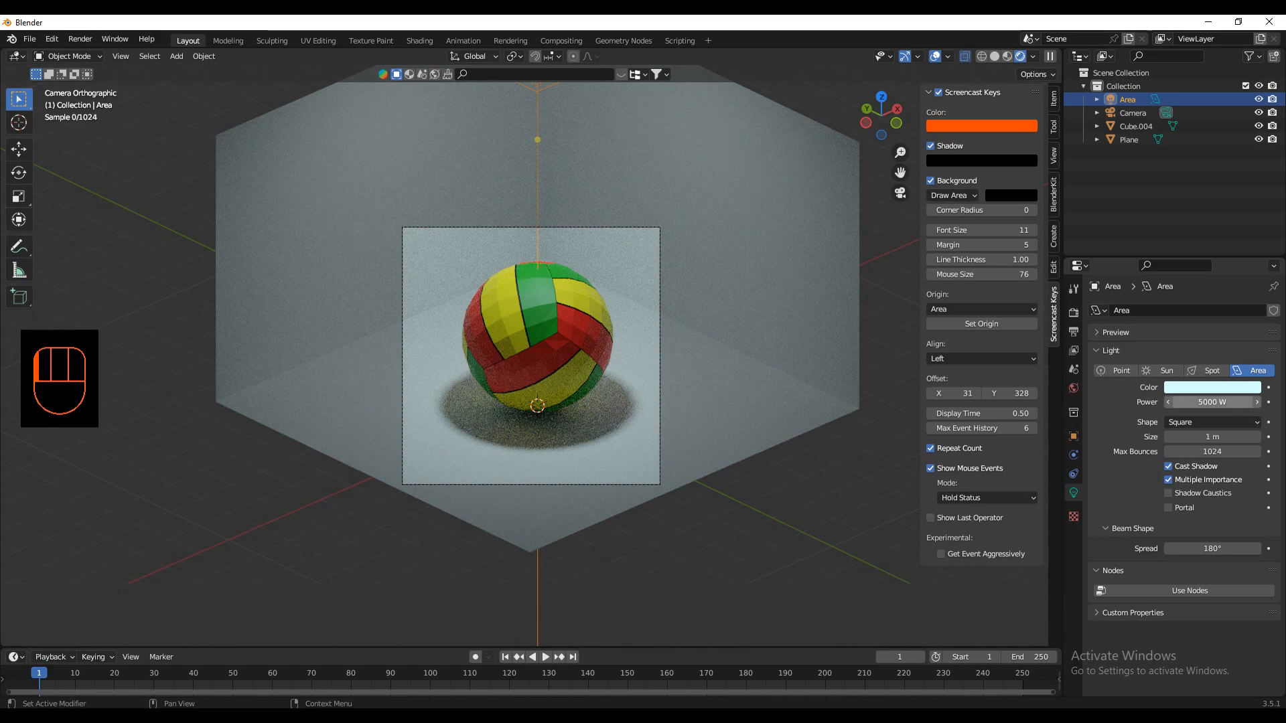
Step: Set the area light's power to 2000 W
left_click(1213, 402)
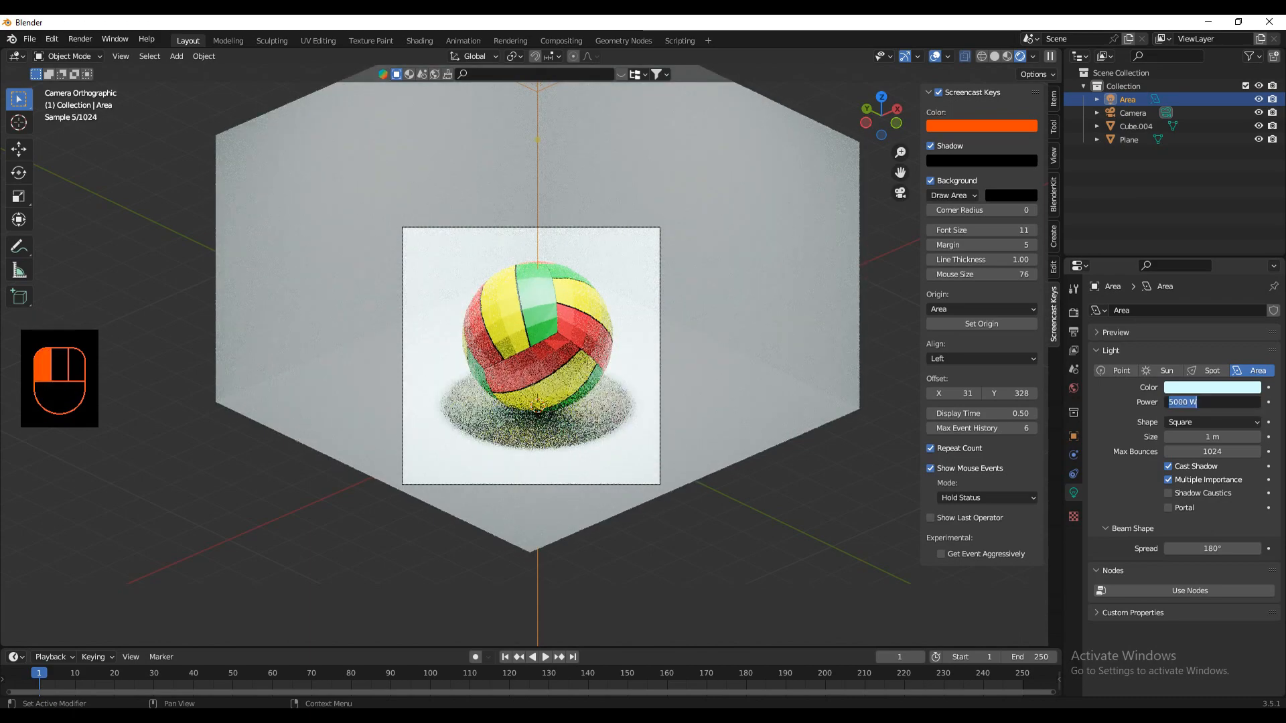
type("2000")
key("Return")
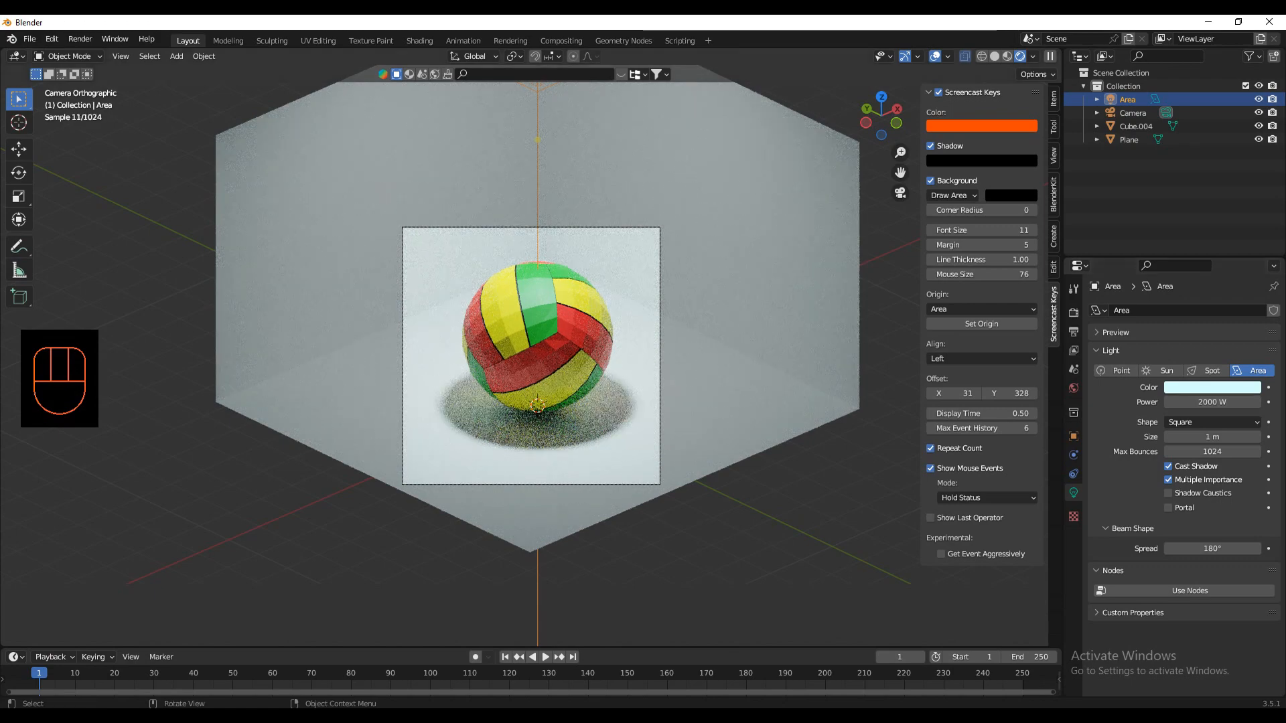
Step: Add a Subdivision Surface modifier to the ball with its viewport level set to 2
left_click(538, 335)
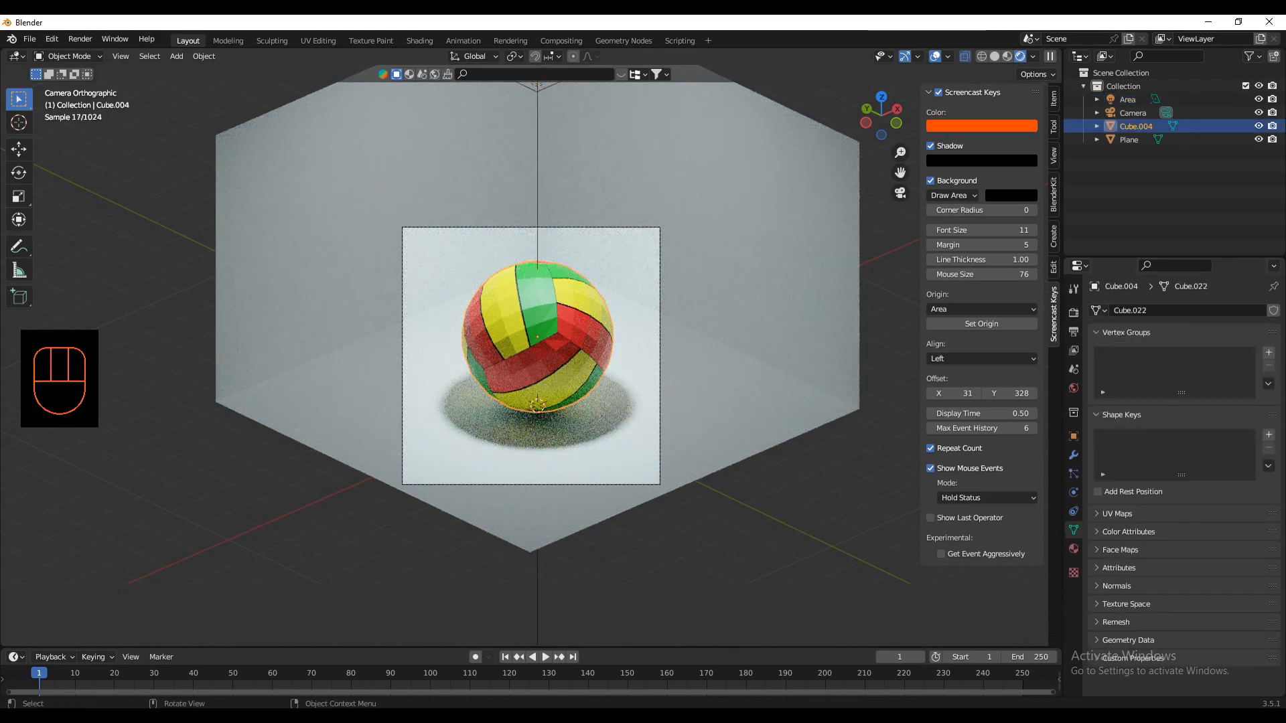
left_click(1074, 455)
left_click(1138, 310)
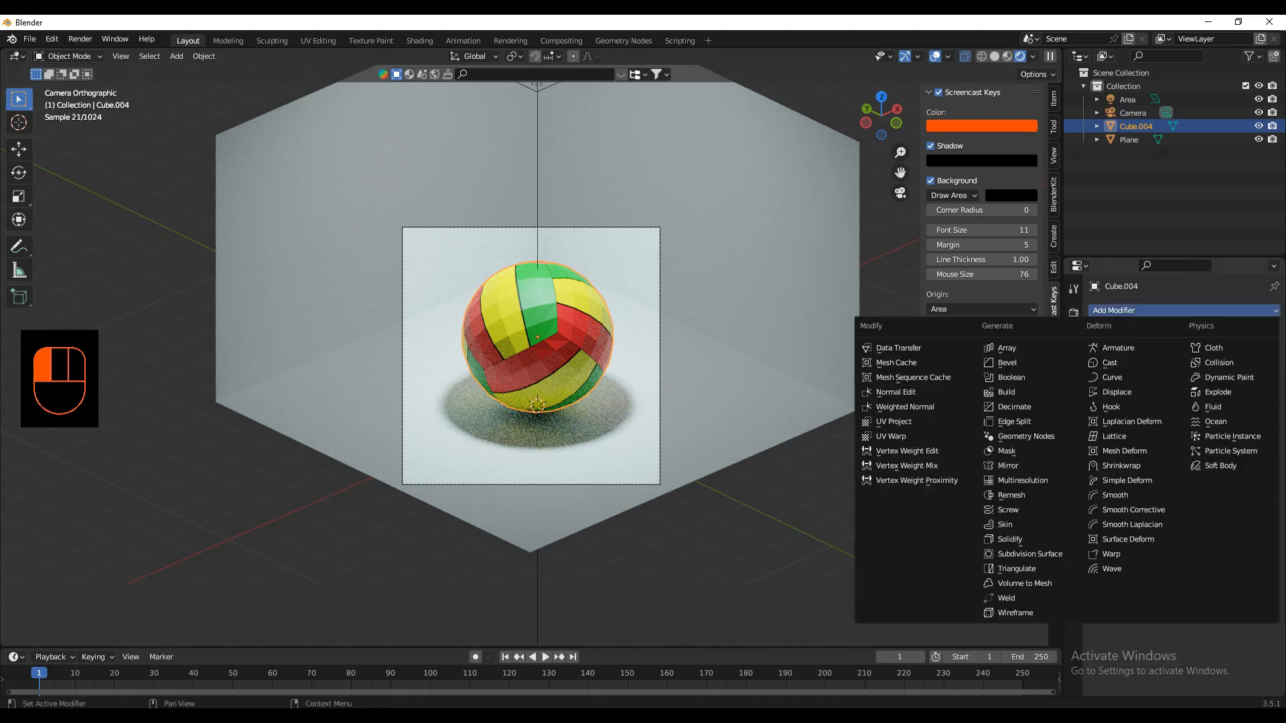
left_click(1029, 554)
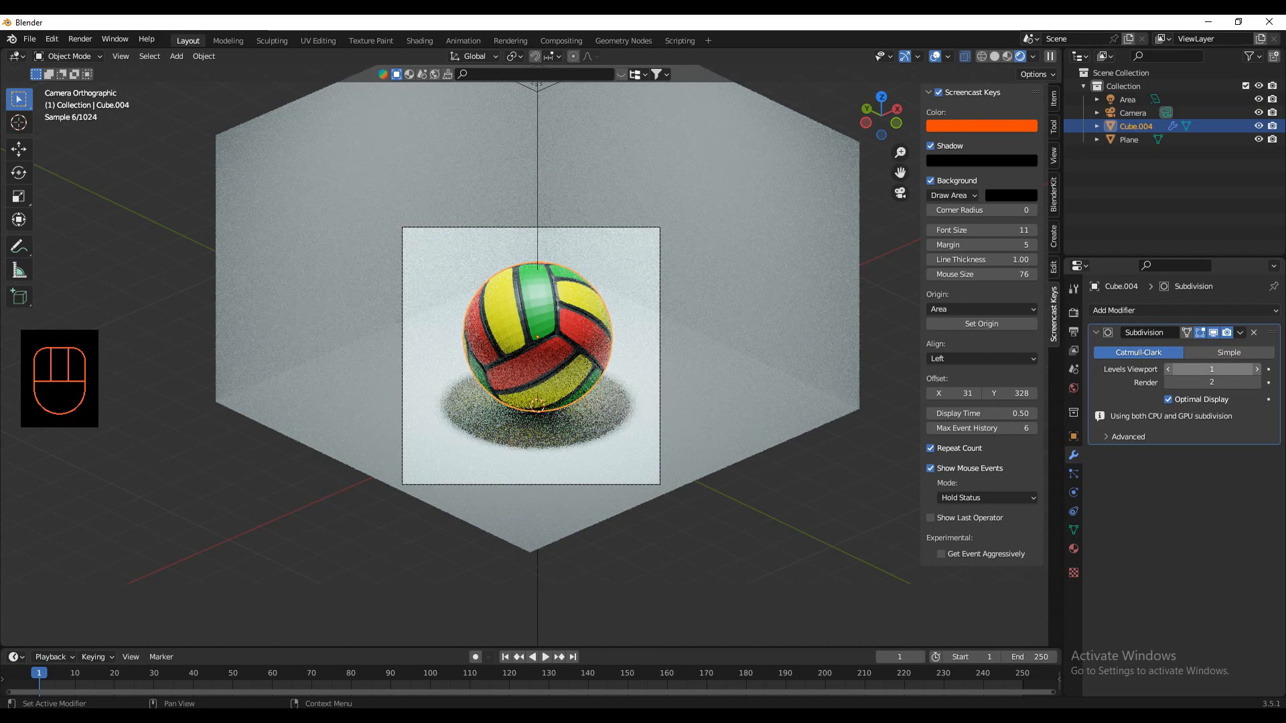
left_click(1257, 369)
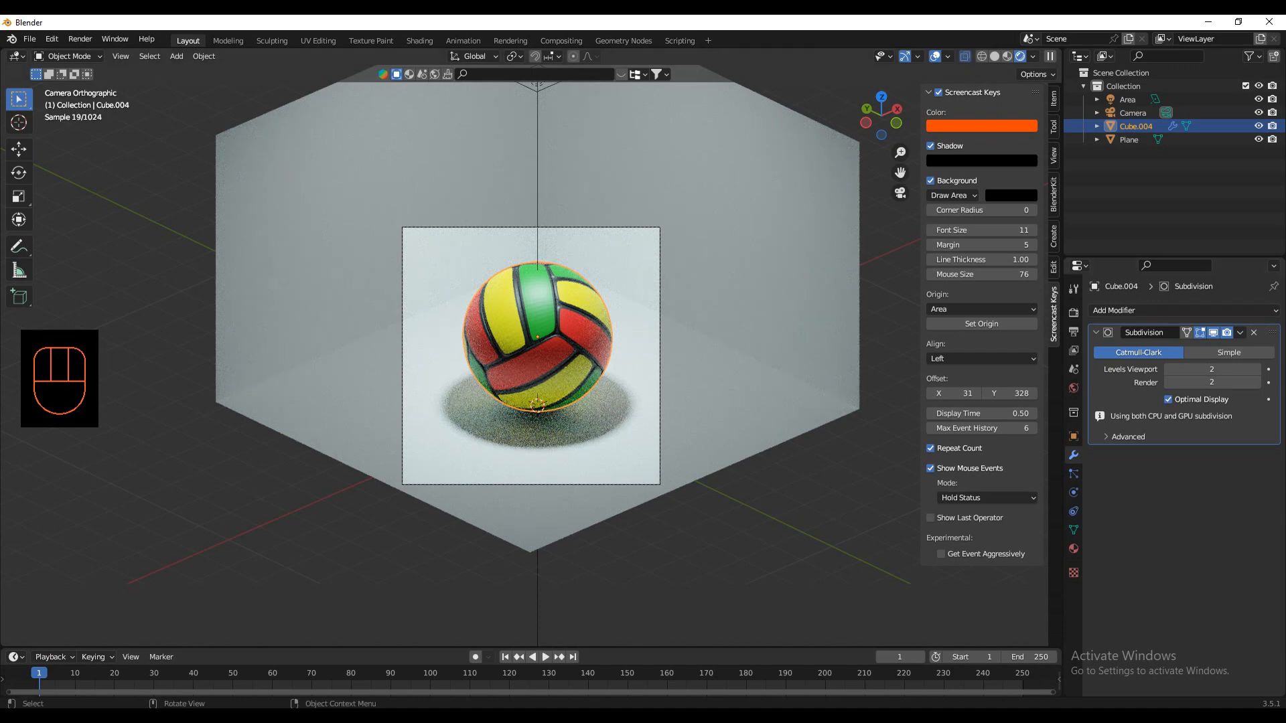
Step: Move the camera about 0.094 m in X and 0.063 m in Y in view orientation and set its orthographic scale to 5.3
left_click(660, 255)
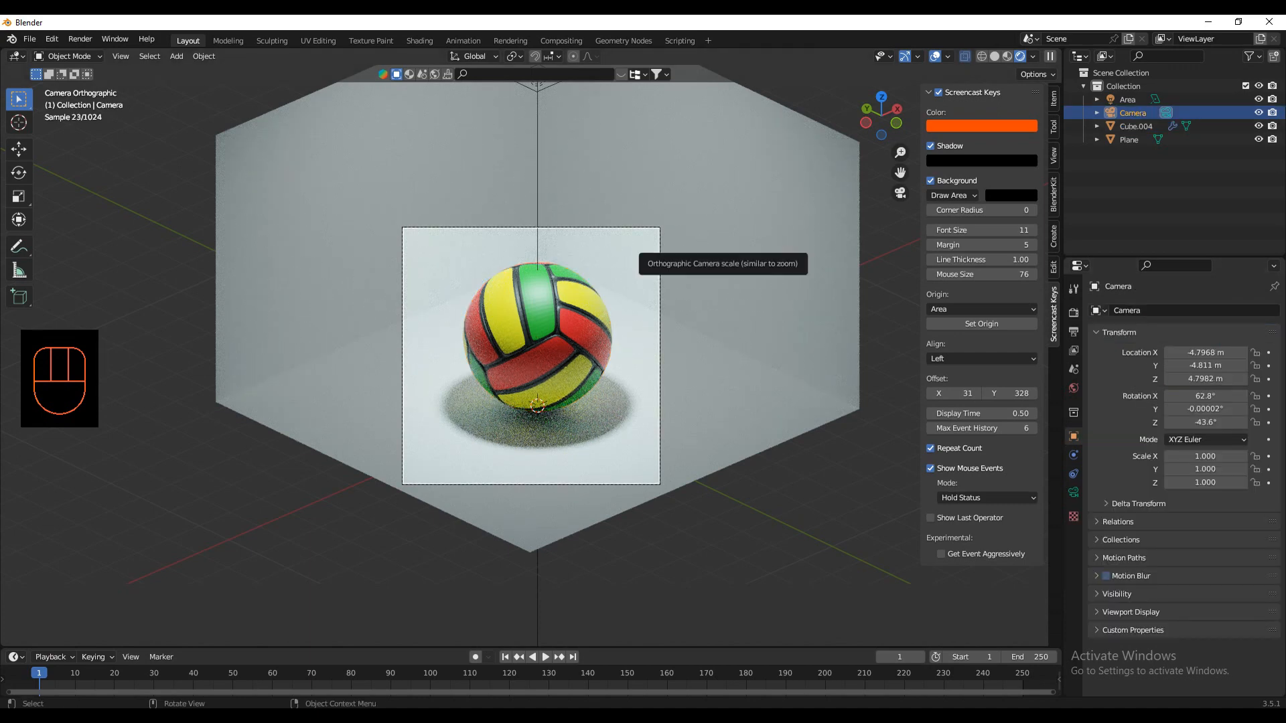
key("g")
key("Return")
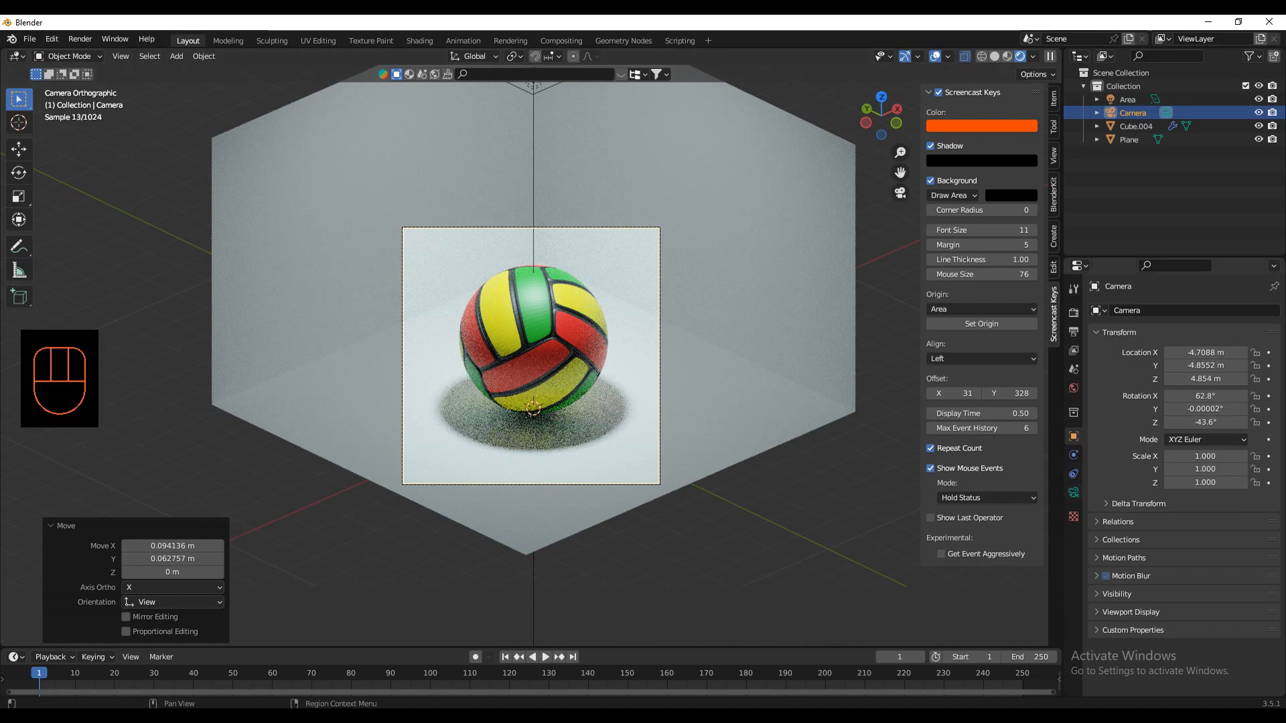
left_click(1074, 493)
left_click_drag(1212, 375, 1185, 374)
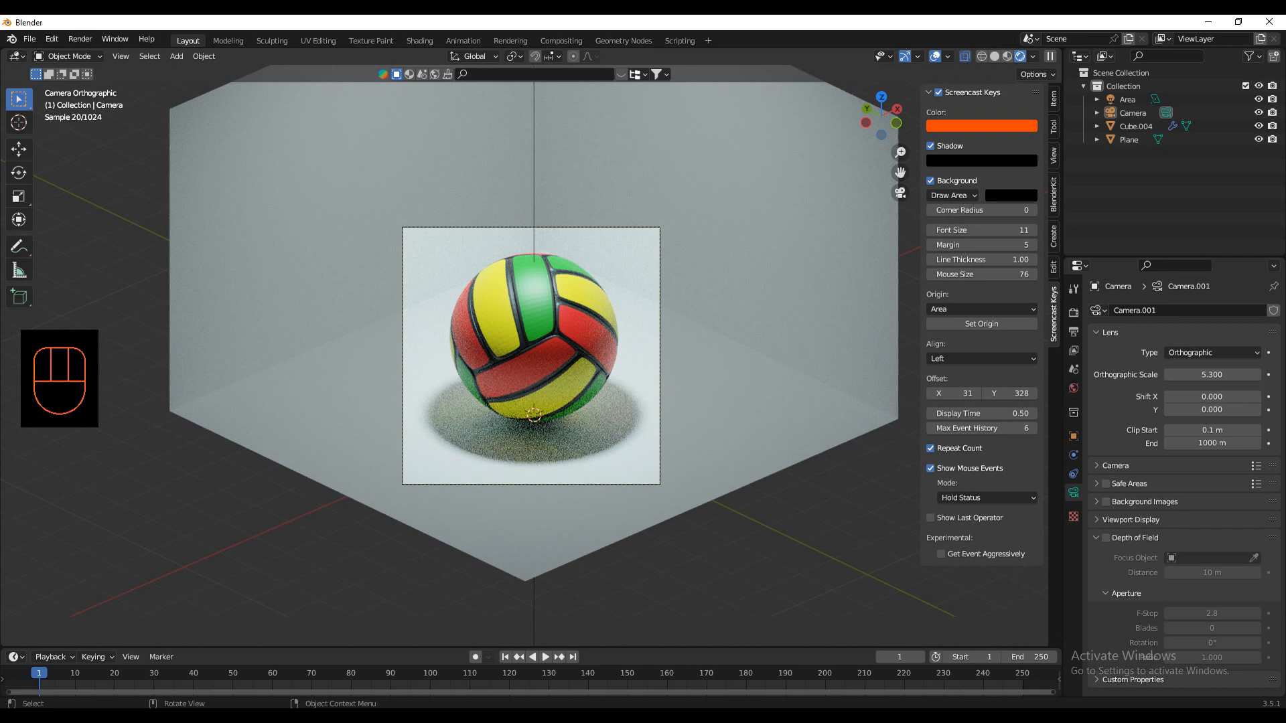
Step: Apply smooth shading to the ball with Auto Smooth at 30°
right_click(502, 303)
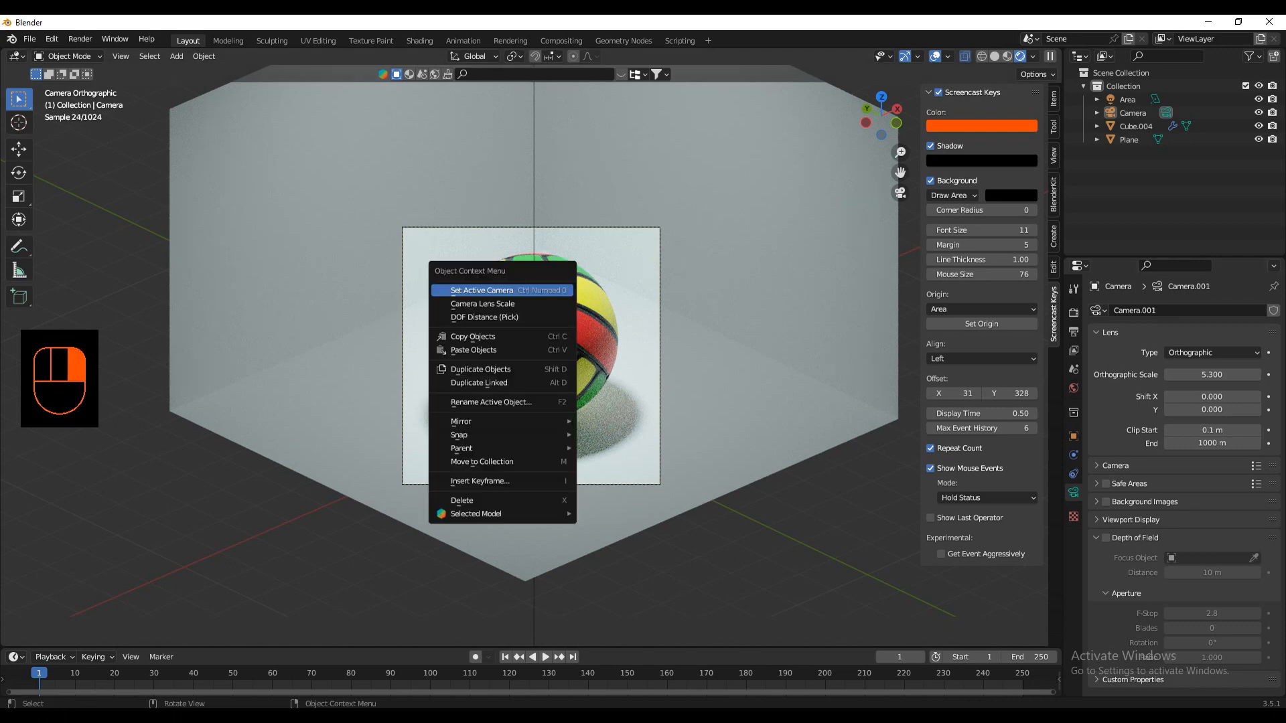
left_click(493, 322)
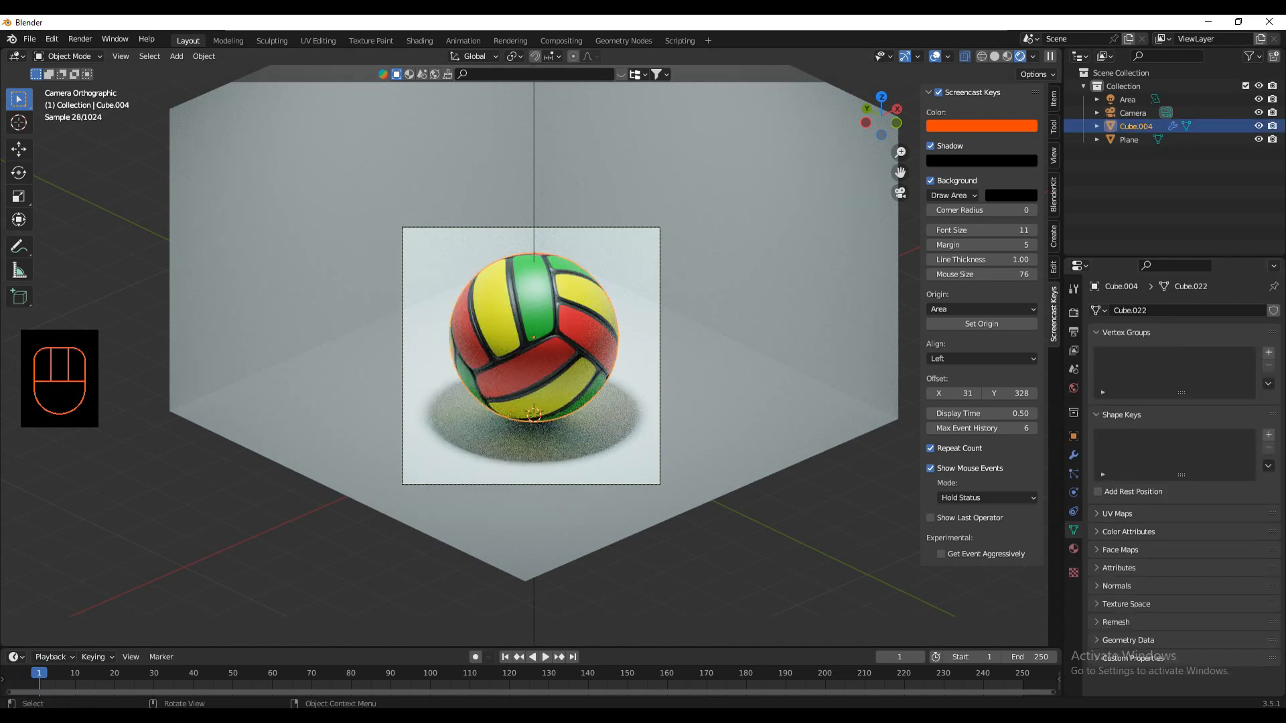
right_click(489, 328)
left_click(485, 328)
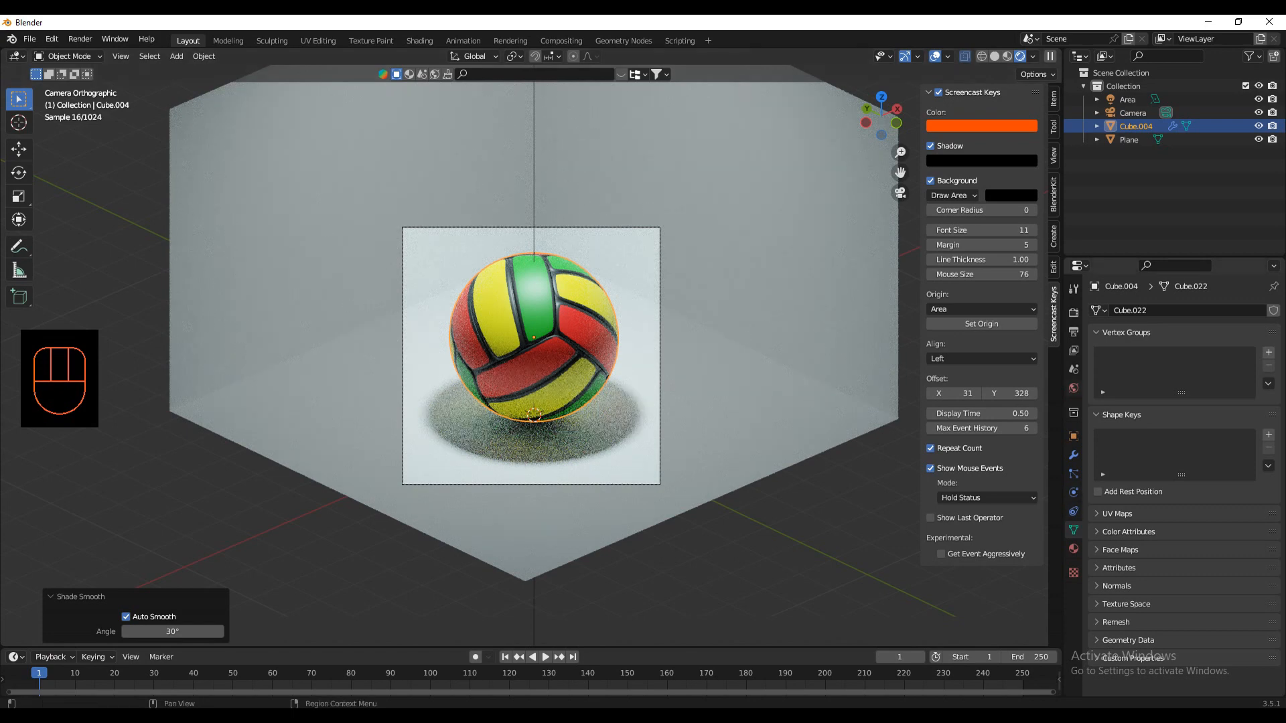
left_click(1074, 312)
left_click(1074, 331)
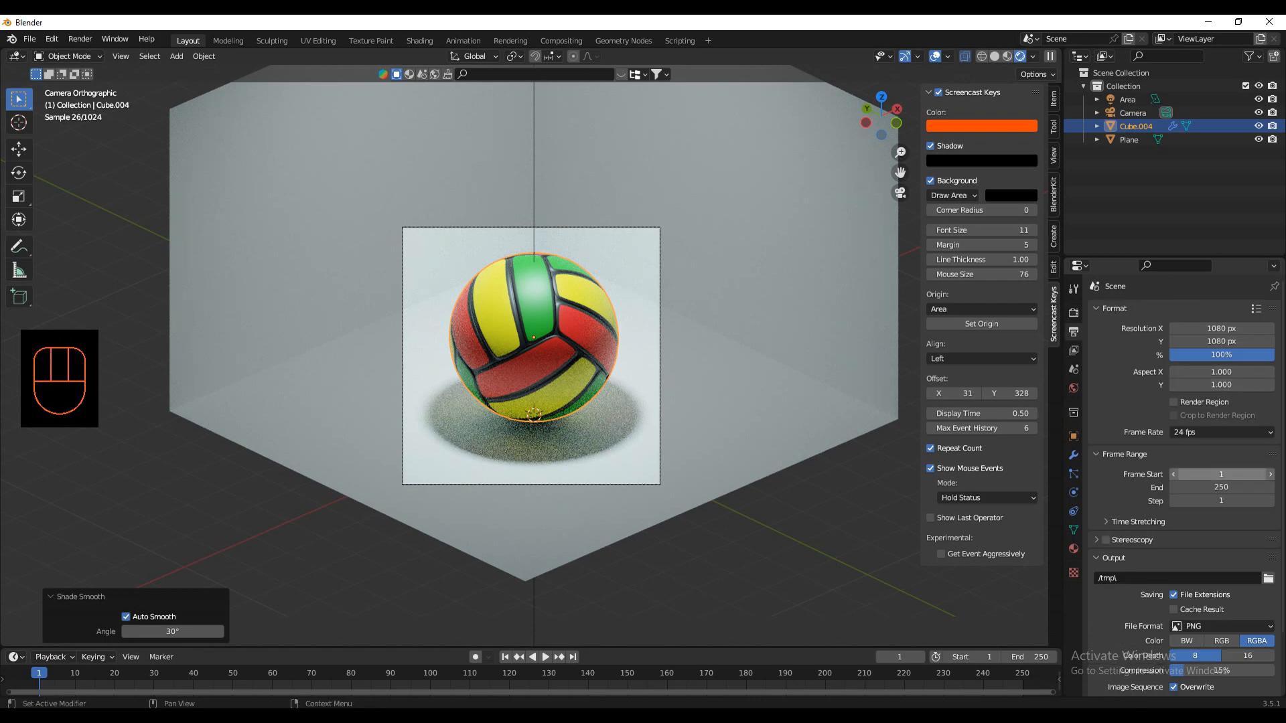
left_click(1074, 351)
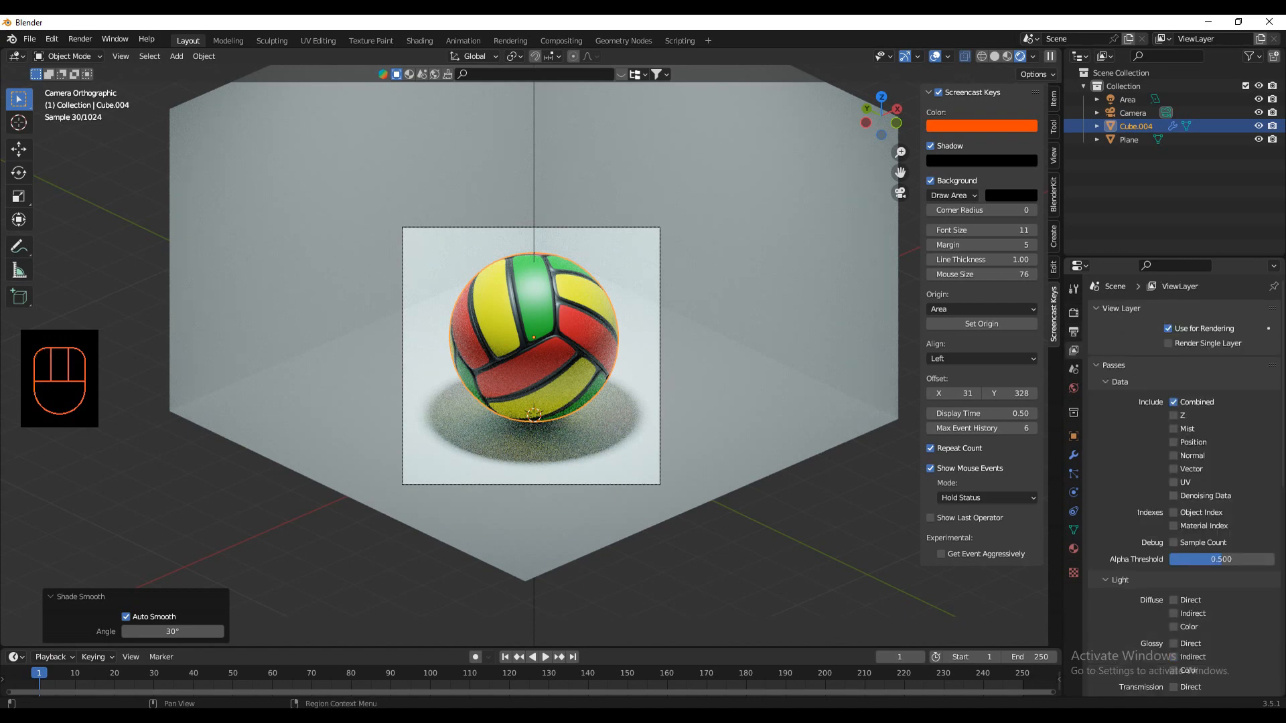
left_click(1073, 331)
scroll(1223, 384, "down", 3)
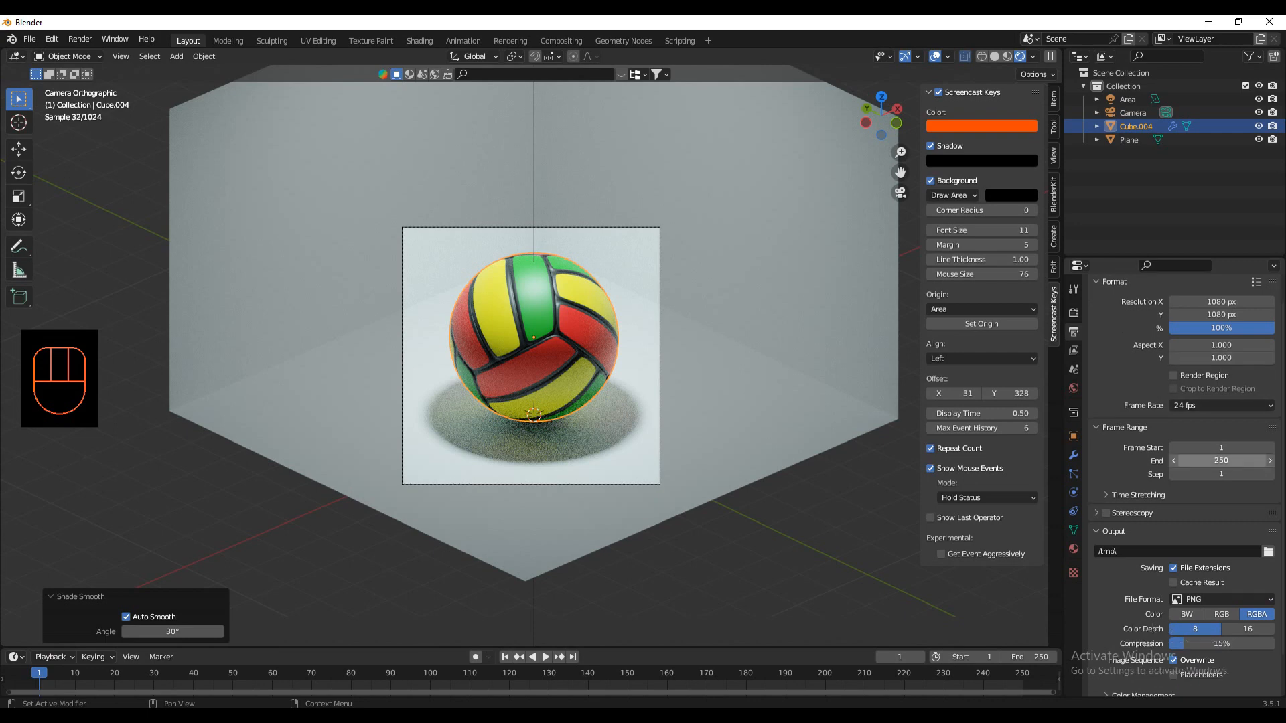
scroll(1223, 384, "up", 3)
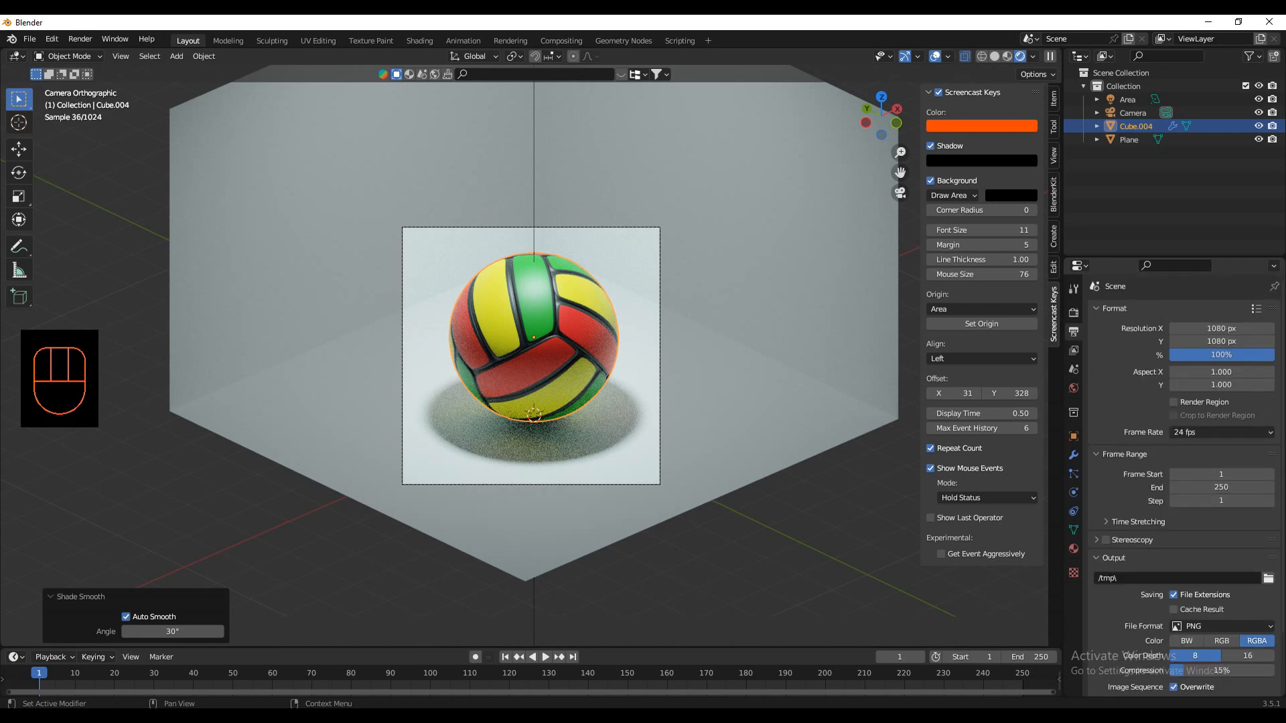
Step: Set the Cycles final render's maximum samples to 10
left_click(1074, 313)
left_click(1221, 521)
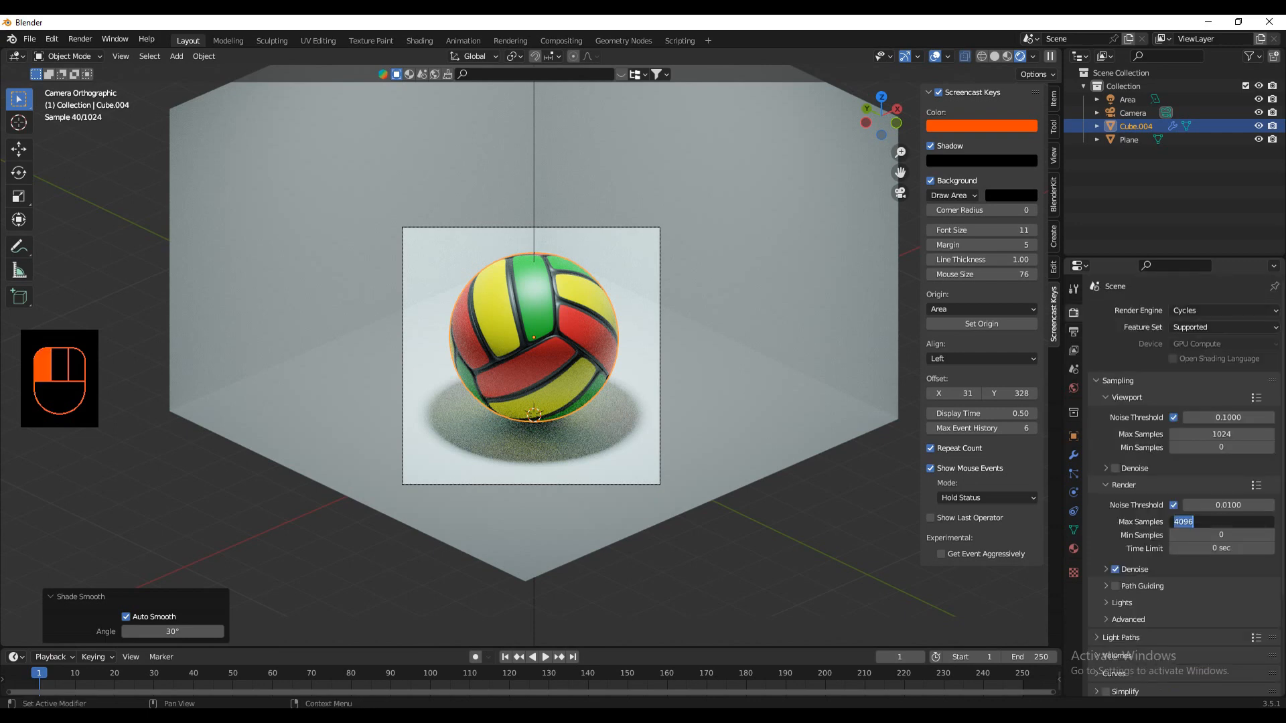
type("10")
key("Return")
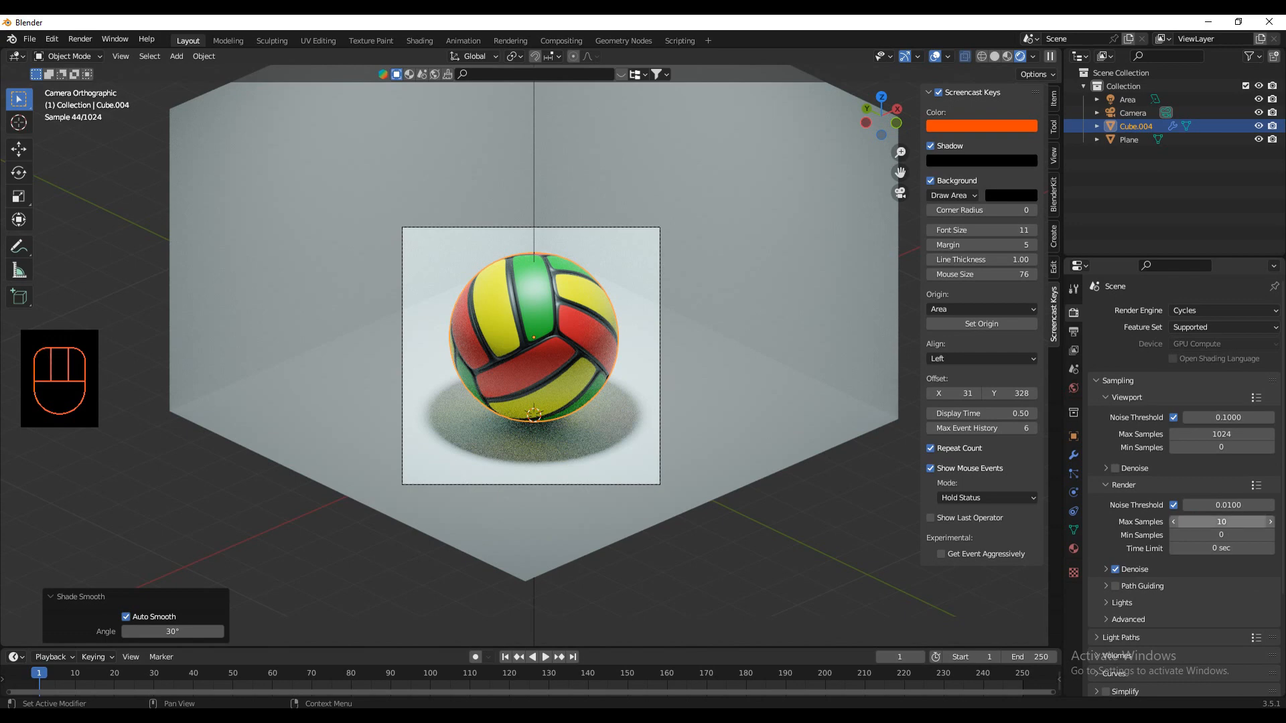